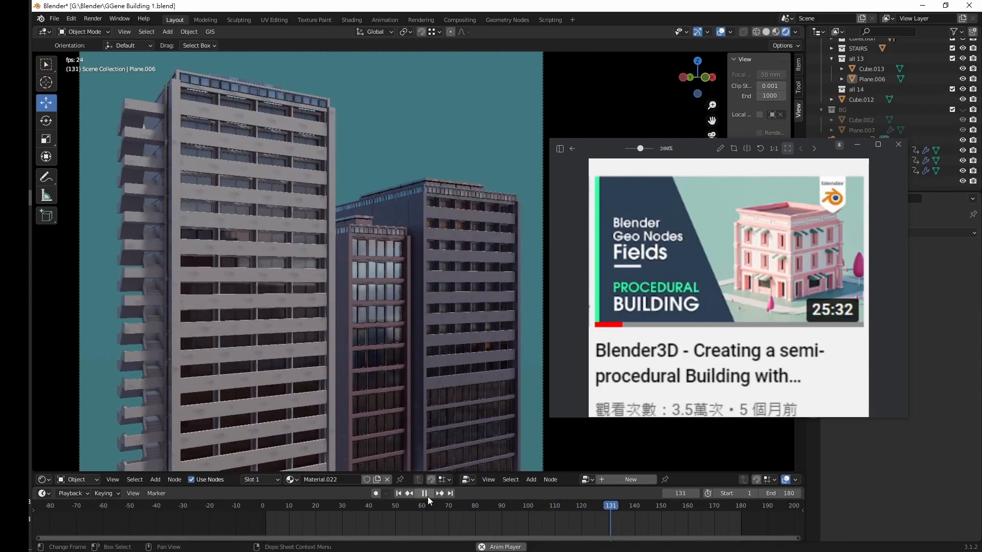
Stop the animation playback, bring up the street crossing reference image and return the timeline to frame 76.
click(428, 496)
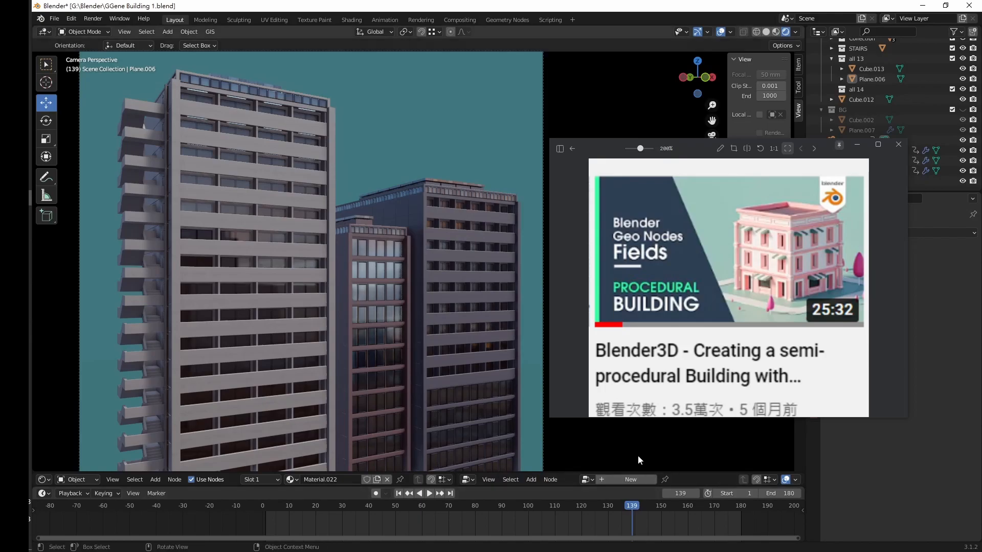
scroll(633, 306, down, 1)
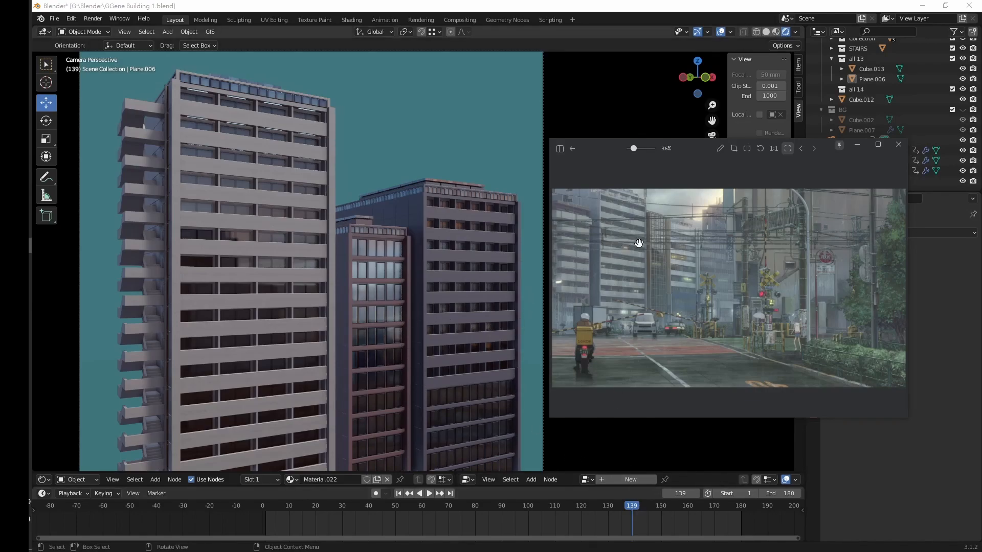
drag(634, 517, 463, 517)
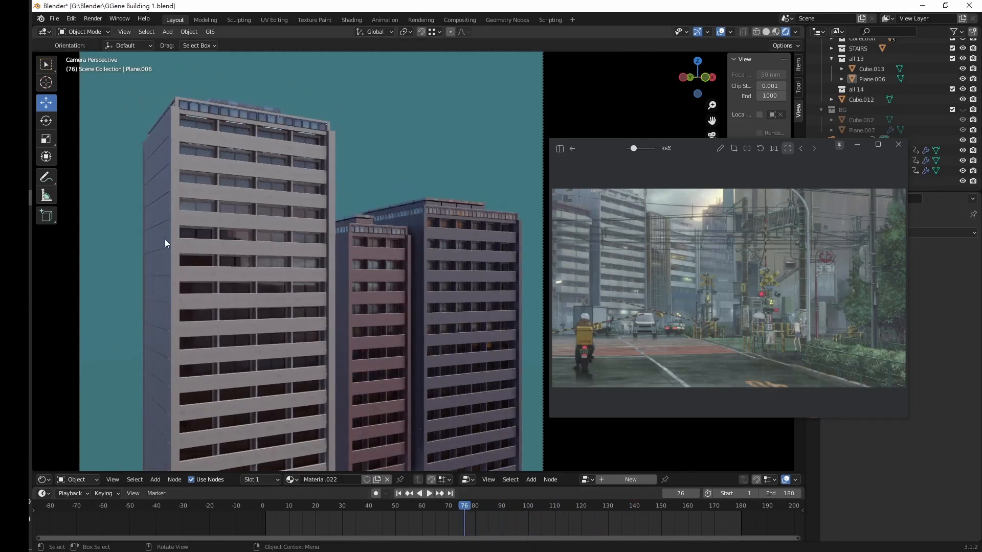
Bring up the outdoor staircase reference image and view the tower's external stairs at frame 93.
click(696, 214)
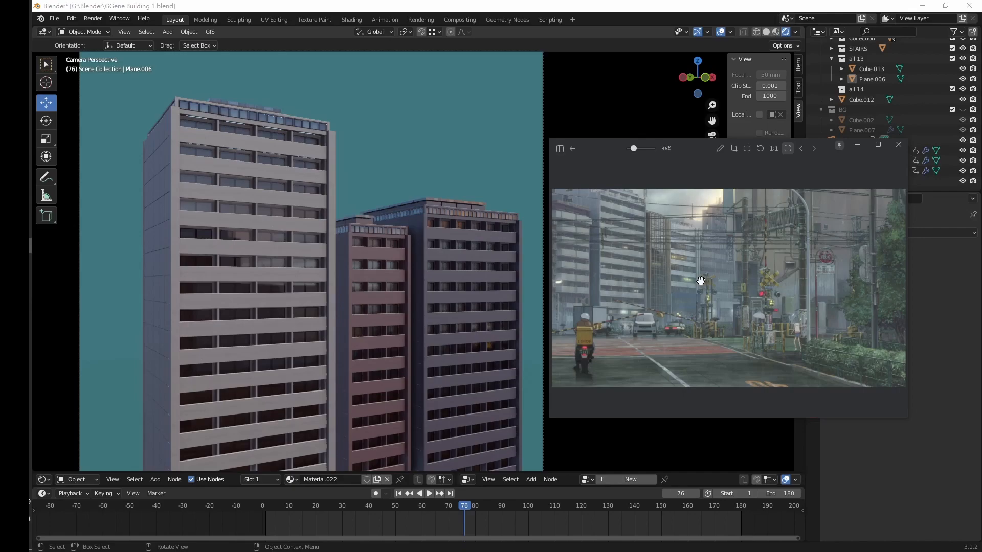
scroll(751, 246, down, 2)
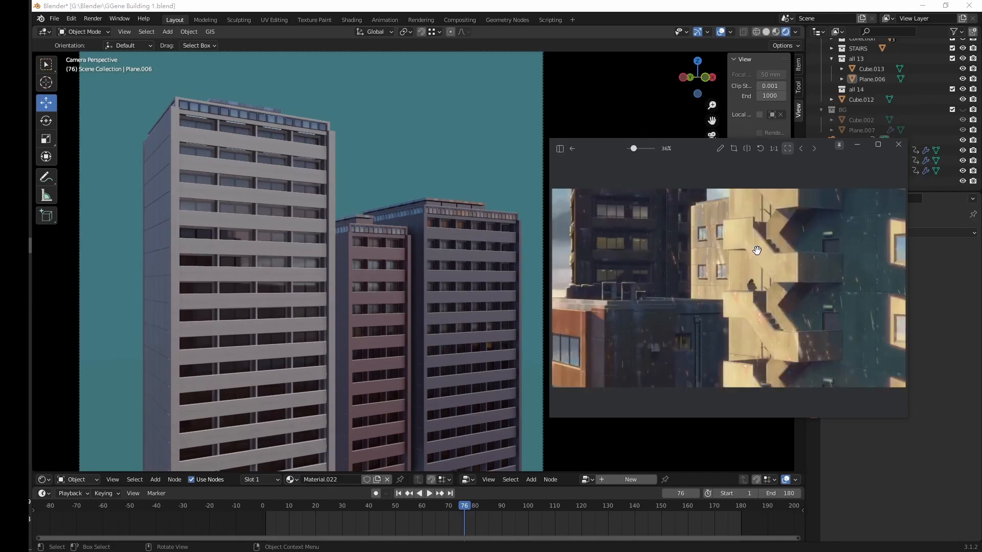
drag(469, 508, 510, 509)
middle_drag(355, 271, 410, 271)
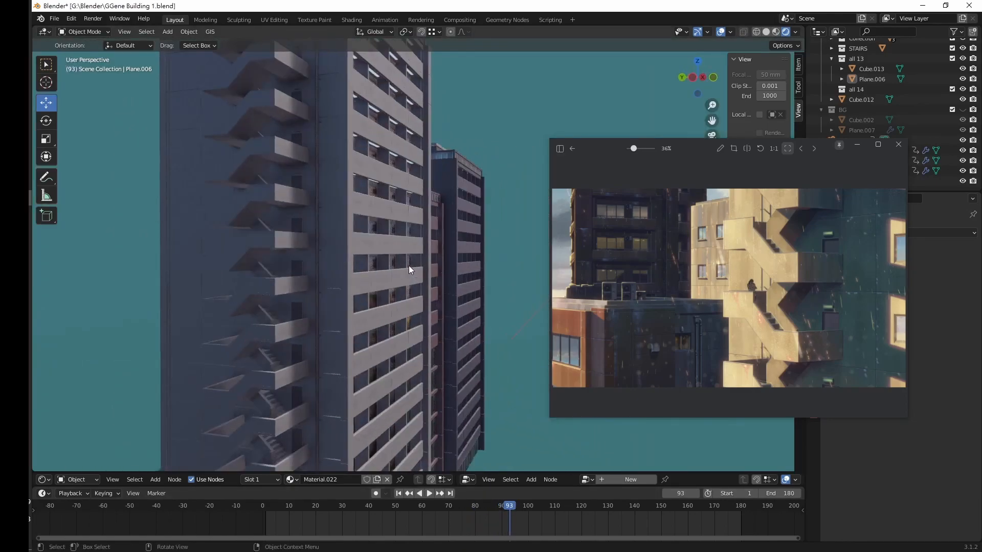
scroll(394, 259, up, 2)
middle_drag(323, 301, 464, 317)
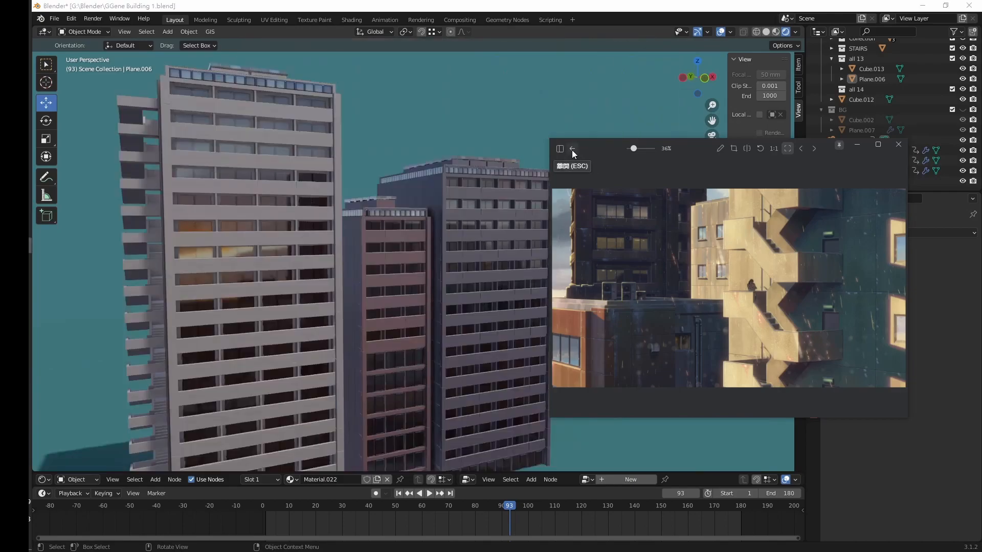
Return to the reference image list and open the Geo Nodes Fields procedural building thumbnail.
click(572, 150)
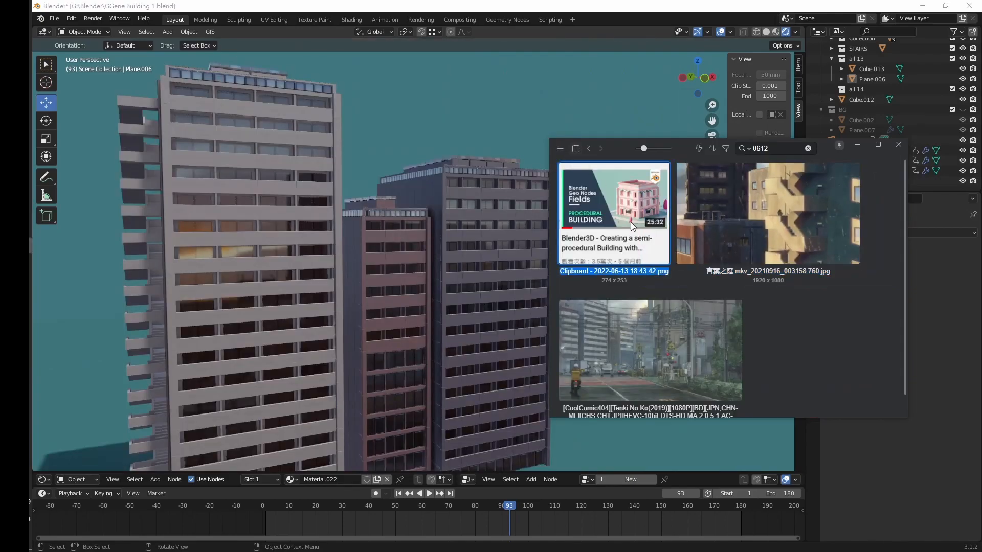
click(631, 222)
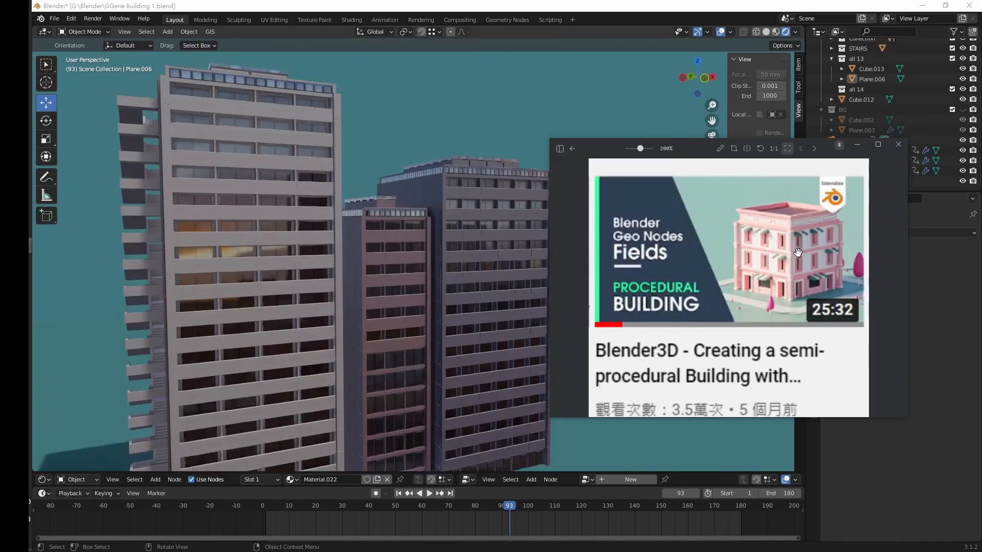
right_click(539, 298)
click(483, 279)
Examine the three towers' roofs, facades and external stairs from several angles.
middle_drag(369, 277, 421, 283)
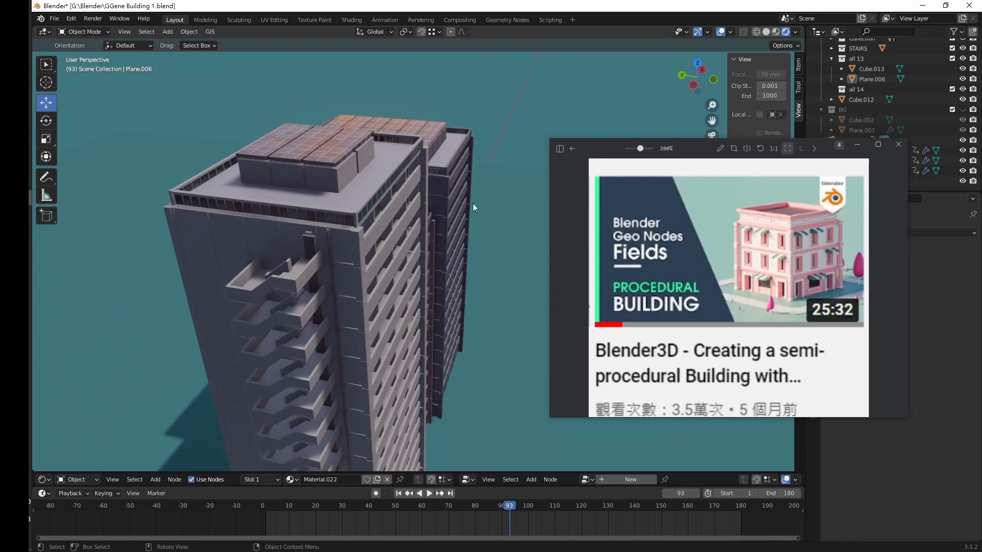
middle_drag(472, 338, 392, 330)
middle_drag(474, 311, 521, 320)
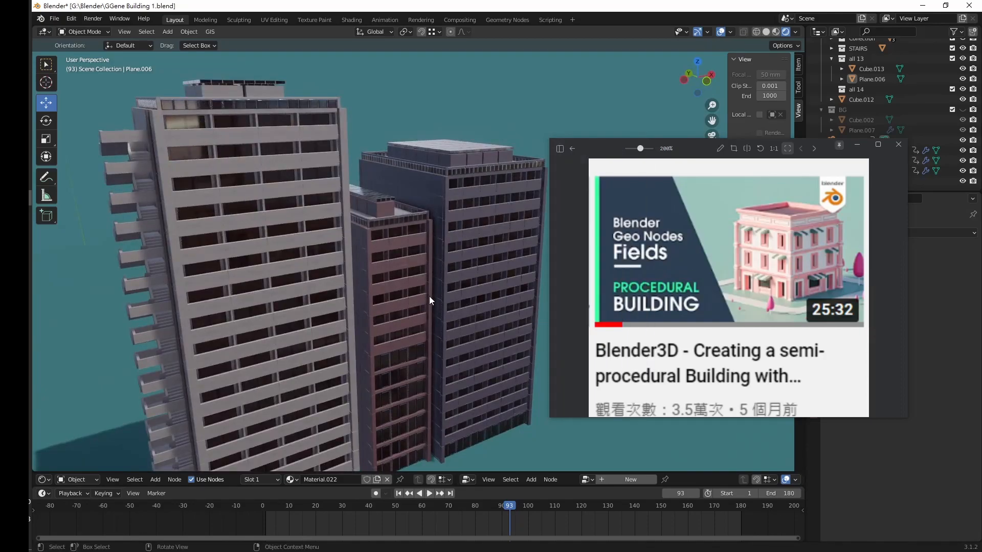
middle_drag(429, 299, 458, 289)
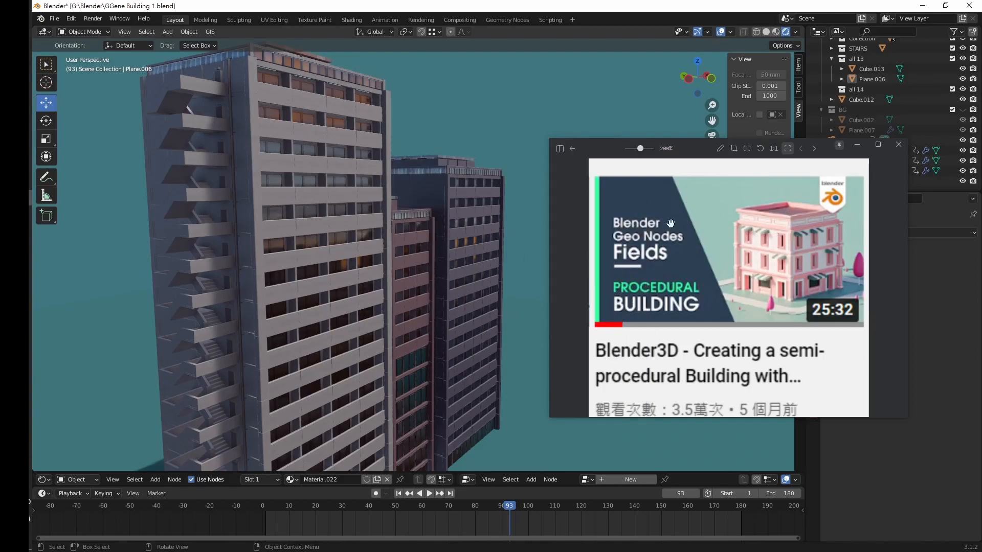
middle_drag(387, 302, 191, 288)
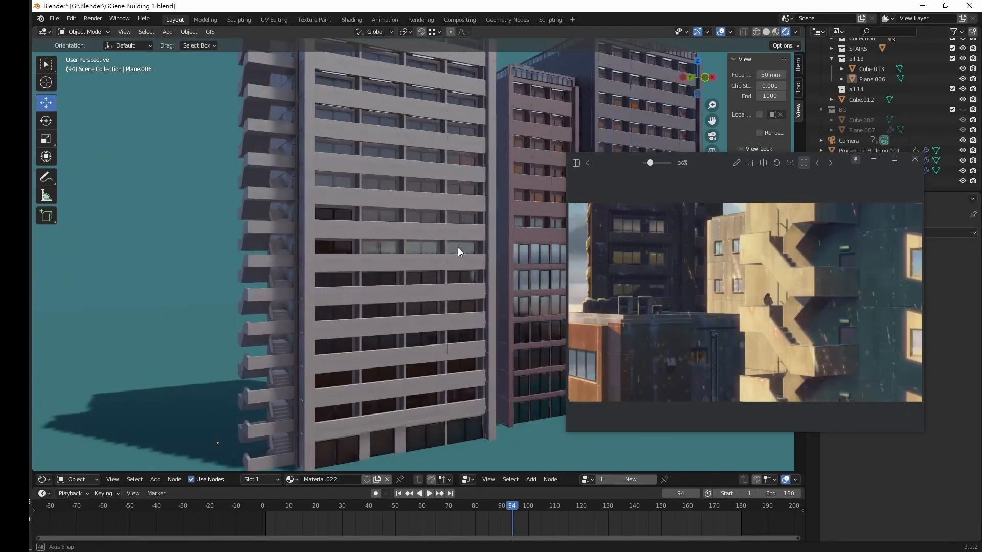
middle_drag(460, 253, 411, 270)
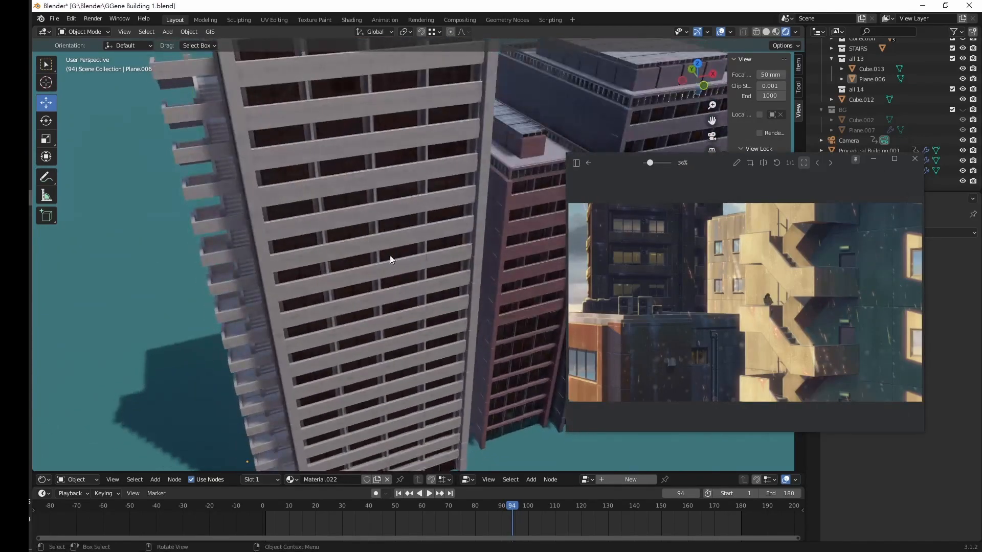
scroll(443, 236, down, 6)
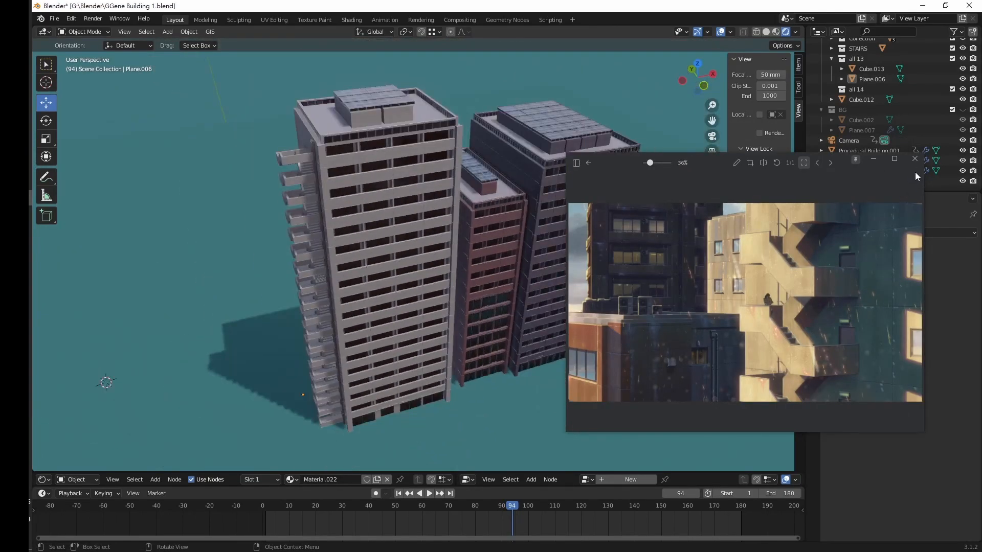
Close the reference image viewer and make the tallest tower active with its Geometry Nodes modifier settings shown.
click(915, 160)
click(454, 266)
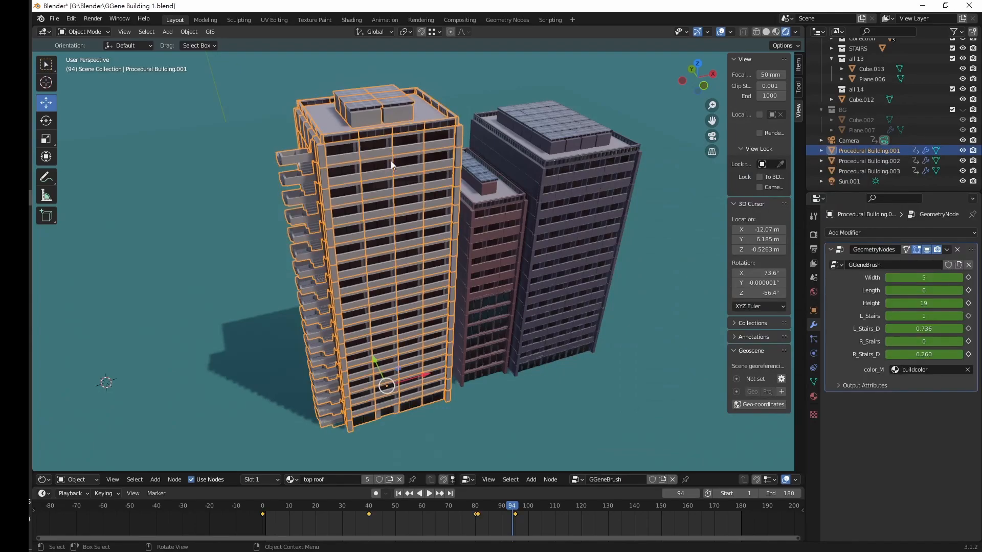
middle_drag(603, 345, 814, 328)
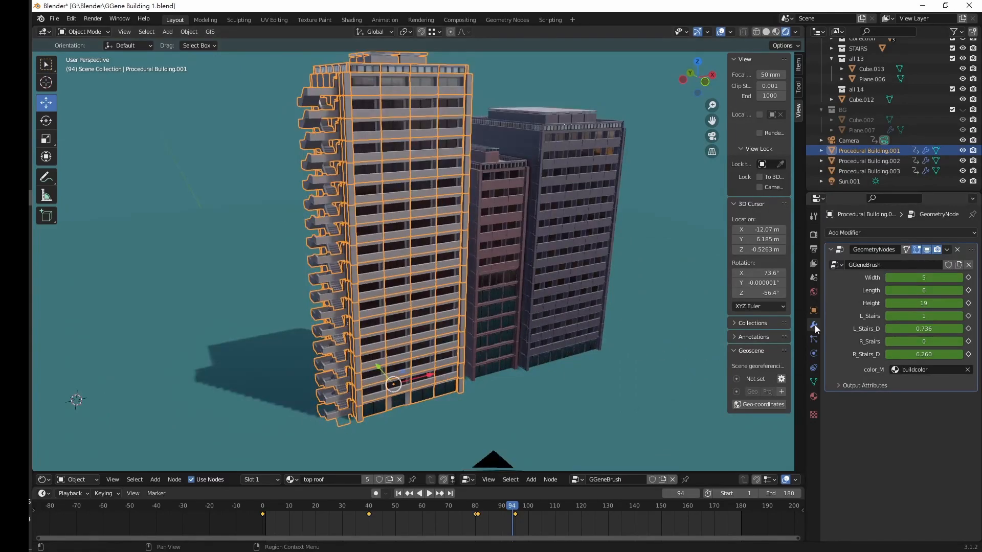
click(588, 365)
click(445, 318)
click(621, 260)
click(415, 194)
middle_drag(661, 213, 665, 151)
click(665, 151)
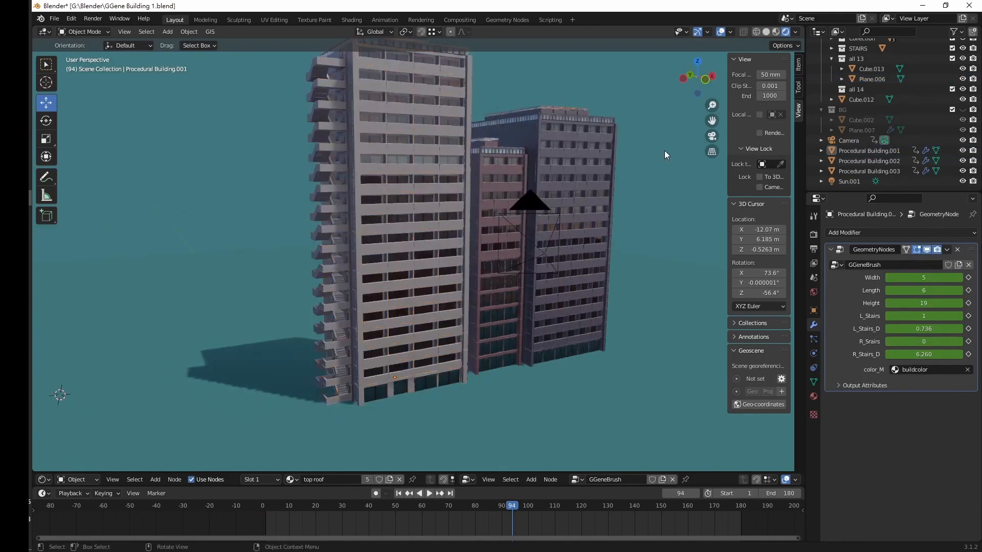
Vary the tallest tower's Width in the GGeneBrush modifier, ending at 6.
click(891, 282)
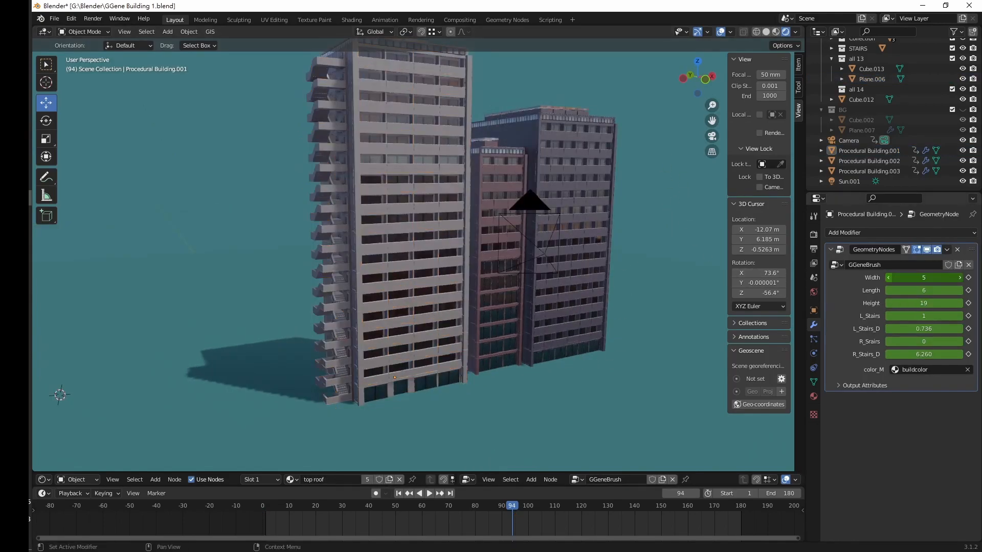
click(891, 282)
click(891, 281)
click(960, 280)
click(960, 279)
click(960, 280)
click(961, 280)
Reduce the tower's Length to 3, then raise it to 8.
click(891, 291)
click(891, 290)
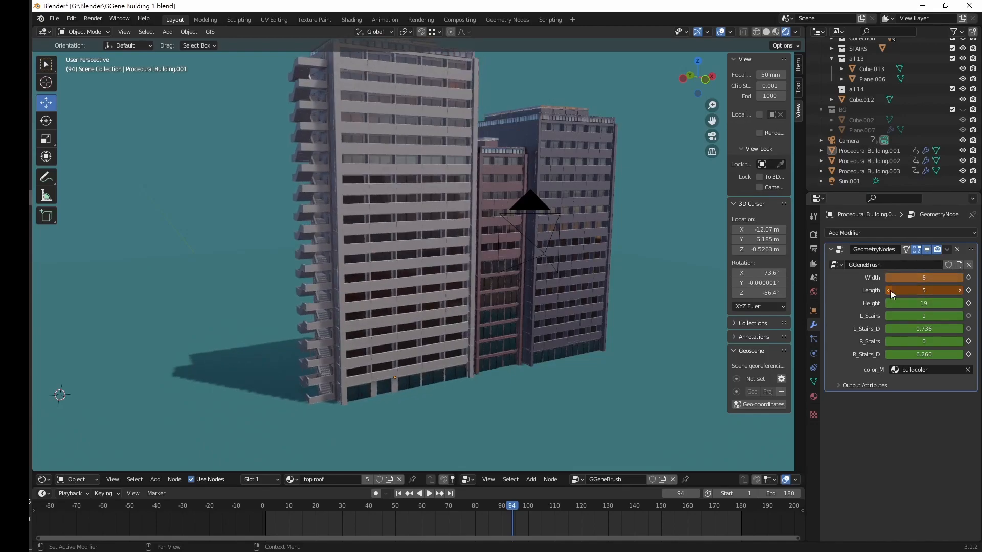
click(891, 291)
middle_drag(391, 293, 438, 306)
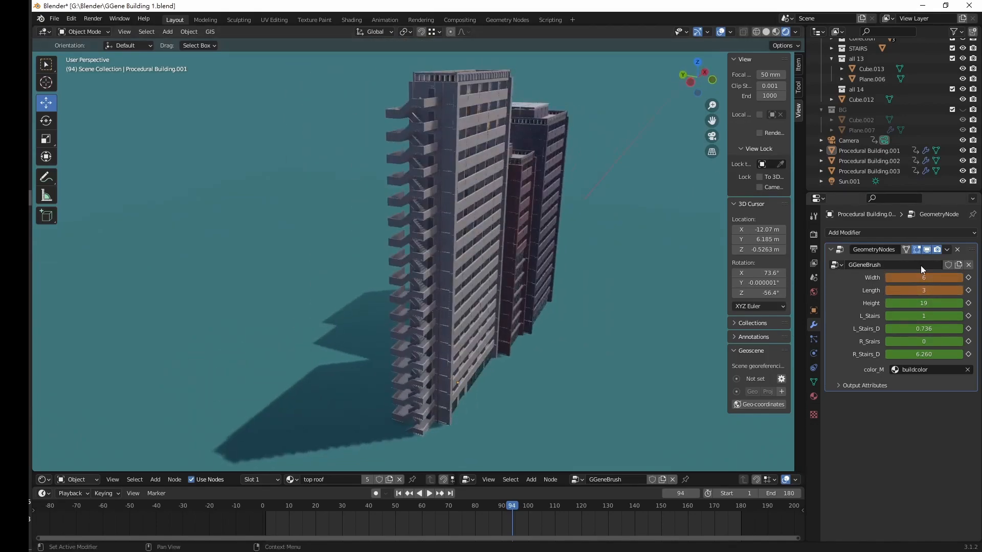
click(960, 290)
click(960, 291)
click(960, 290)
click(960, 291)
click(960, 290)
middle_drag(568, 276, 580, 306)
Lower the tower's Height several floors, then raise it to 20.
click(891, 303)
click(891, 303)
click(891, 303)
click(891, 303)
click(891, 303)
click(891, 303)
click(891, 303)
click(891, 303)
drag(911, 302, 936, 302)
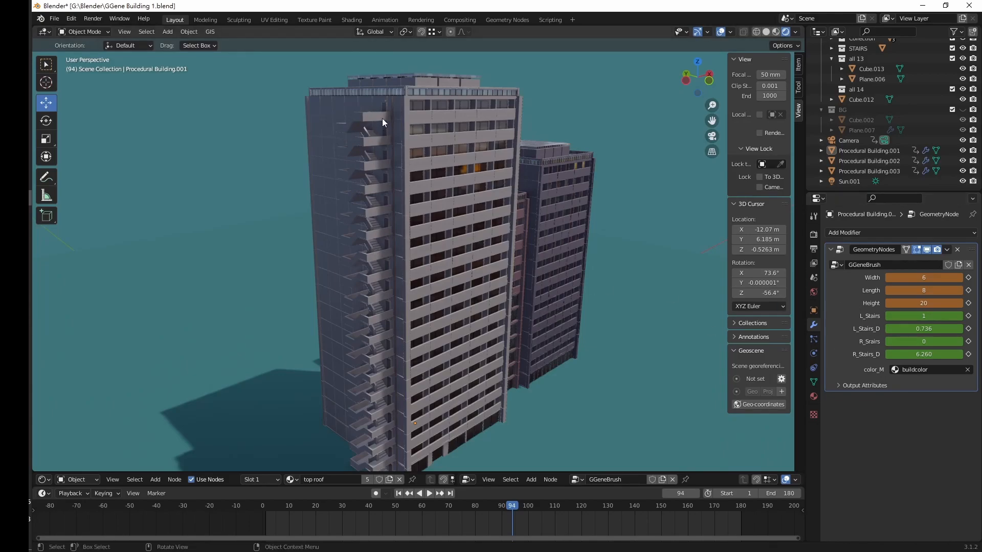
Try a lower L_Stairs value on the tower, inspect the side wall and undo the change.
click(887, 316)
scroll(392, 259, up, 3)
scroll(391, 260, down, 3)
mouse_move(447, 272)
middle_down()
mouse_move(426, 257)
mouse_move(446, 269)
middle_up()
key(ctrl+z)
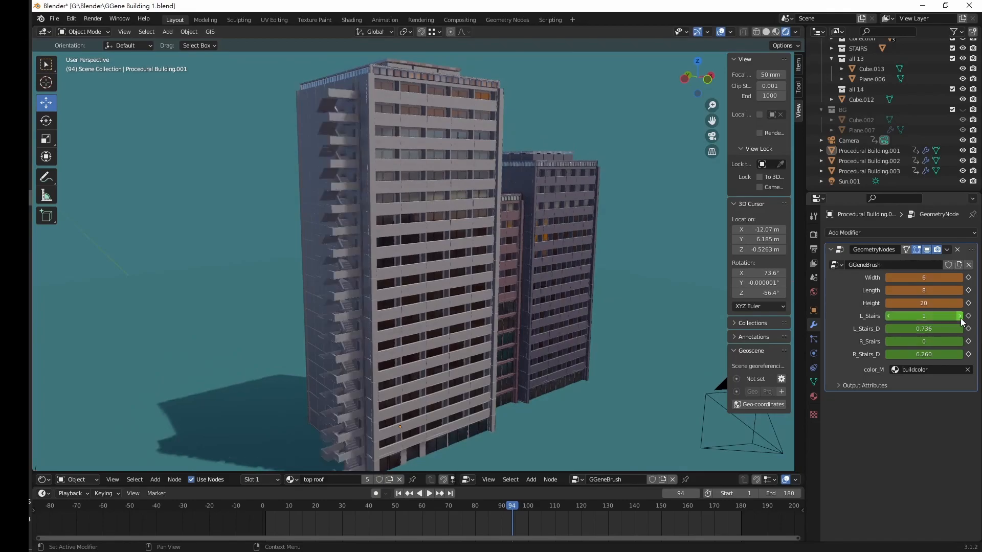
Shift the tower's left stairs along the side wall by setting L_Stairs_D to 4.736.
middle_drag(412, 175, 410, 98)
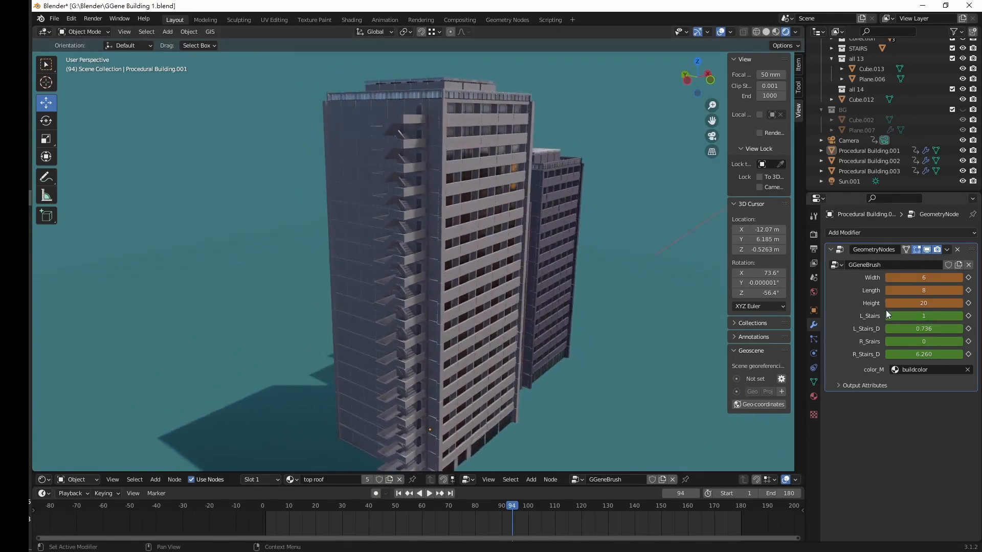
drag(921, 328, 942, 329)
middle_drag(315, 275, 402, 159)
scroll(402, 161, up, 3)
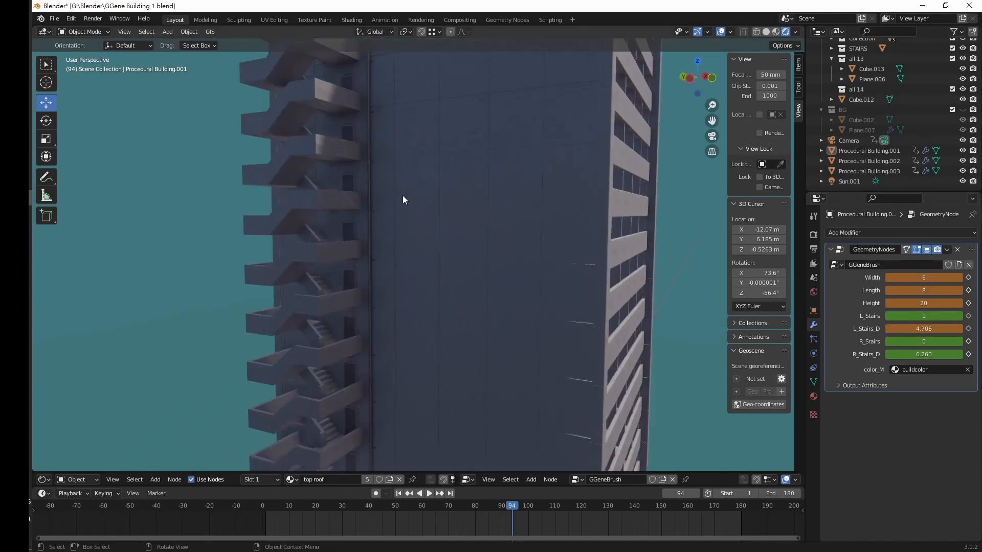
mouse_move(924, 328)
mouse_down()
mouse_move(916, 328)
mouse_move(924, 328)
mouse_up()
middle_drag(451, 279, 428, 320)
scroll(428, 319, down, 2)
scroll(288, 230, down, 2)
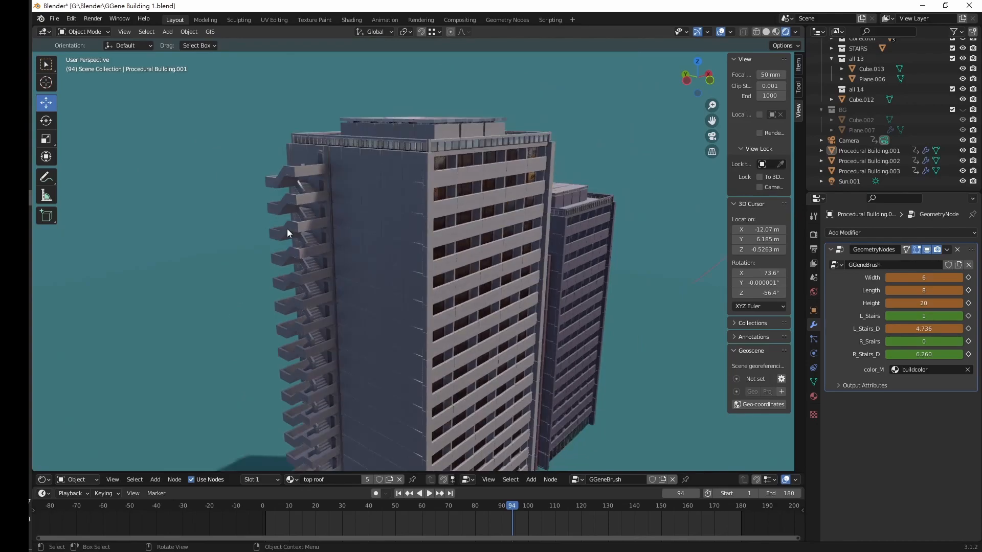
Inspect the tower's stairs and drainpipe, and select the matching stair module among the separate building parts.
middle_drag(382, 398, 539, 265)
scroll(526, 201, up, 3)
shift+middle_drag(665, 227, 461, 298)
scroll(461, 297, up, 2)
scroll(460, 253, up, 2)
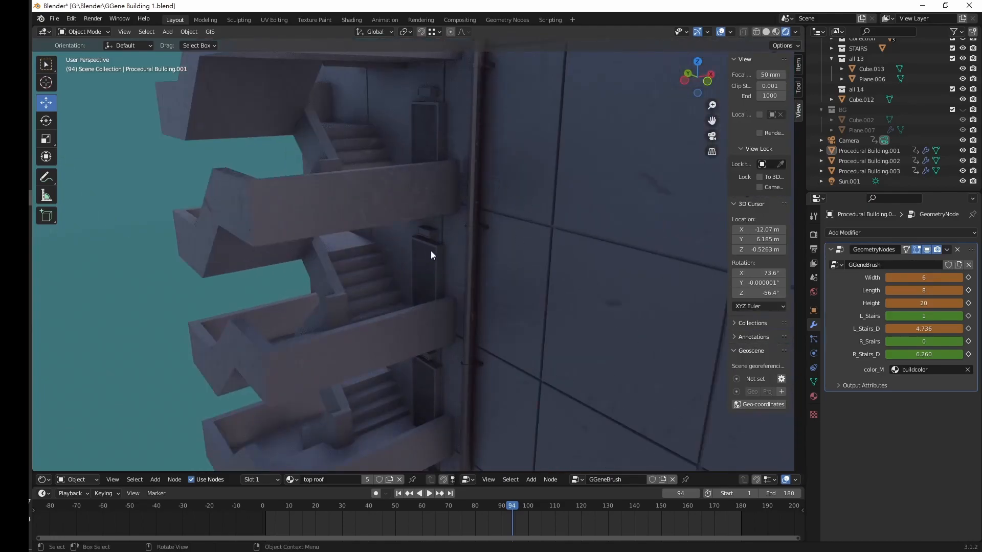
scroll(425, 281, down, 6)
shift+middle_drag(339, 389, 458, 292)
scroll(389, 418, up, 1)
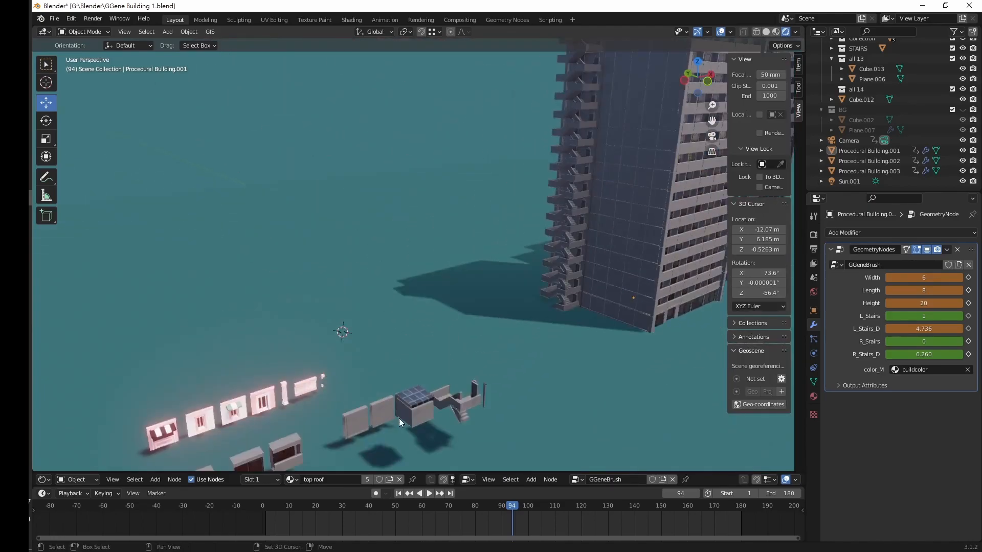
shift+middle_drag(389, 419, 373, 369)
click(442, 363)
scroll(456, 379, up, 4)
scroll(534, 432, down, 1)
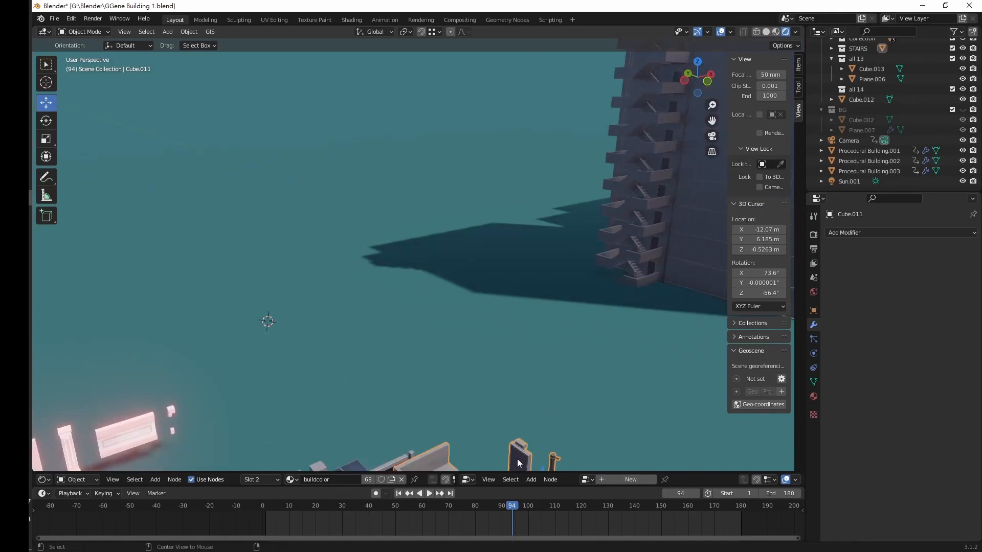
In the stair module's mesh, duplicate the whole drainpipe and offset the copy about -0.344 m along Y.
alt+scroll(512, 460, down, 1)
scroll(511, 437, down, 2)
shift+middle_drag(511, 436, 471, 361)
scroll(471, 360, down, 3)
scroll(458, 272, up, 4)
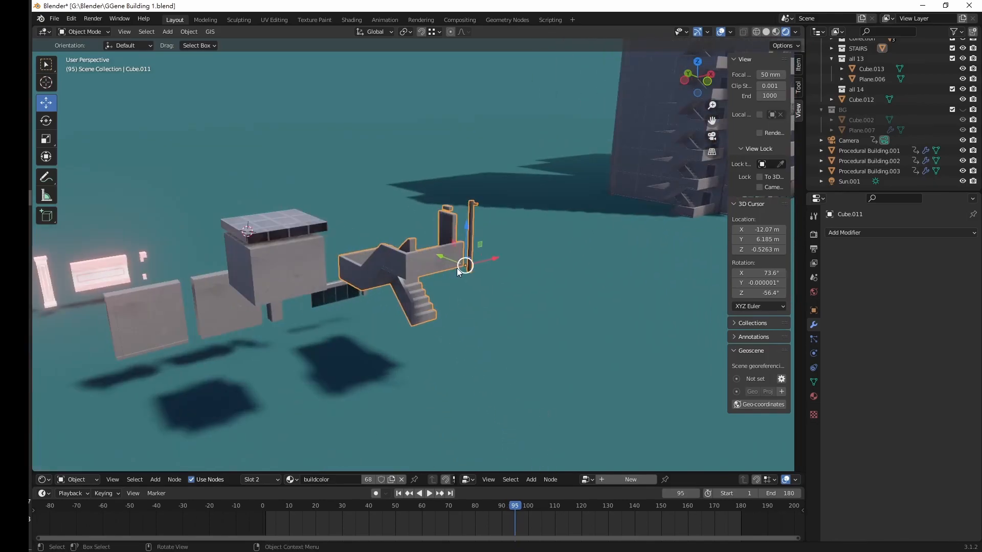
scroll(460, 268, up, 2)
key(Tab)
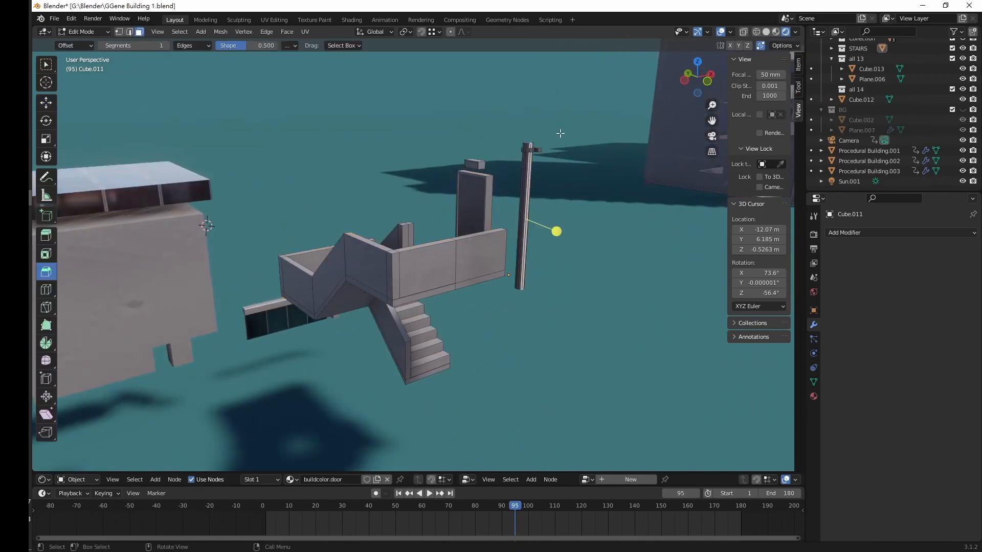
click(523, 165)
key(ctrl+l)
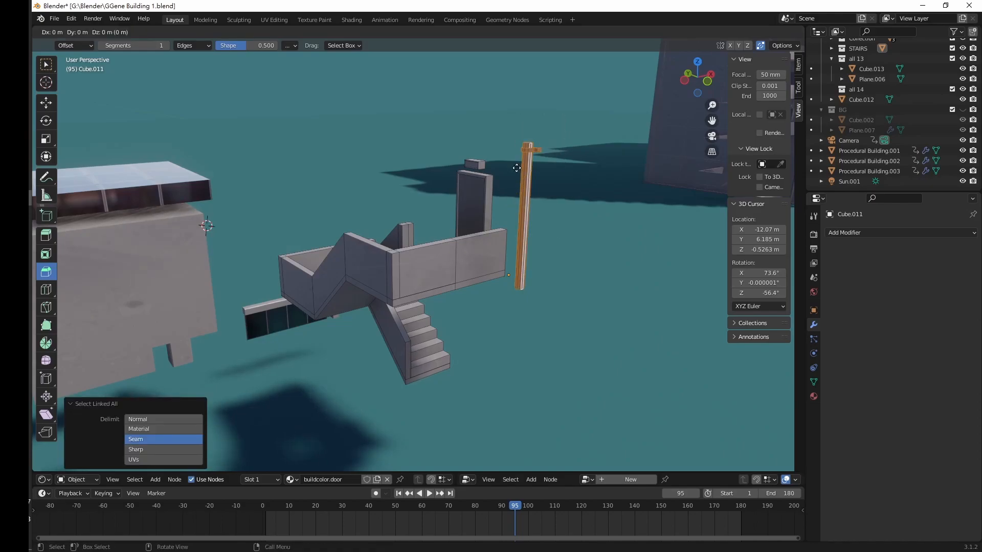
key(shift+d)
key(y)
click(586, 238)
scroll(615, 228, down, 2)
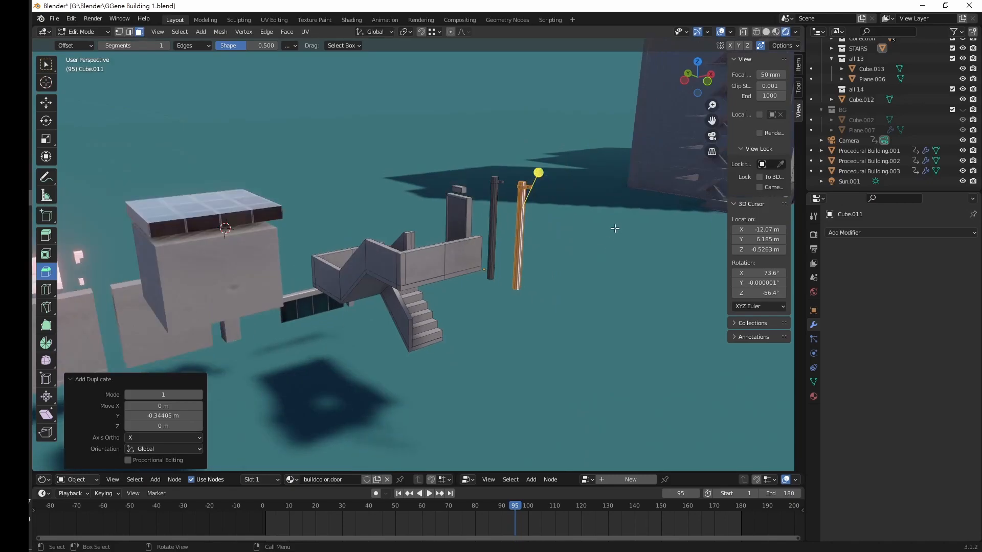
Leave mesh editing and select the tallest tower to check its stairs with the extra drainpipe.
key(Tab)
click(609, 234)
scroll(608, 234, down, 4)
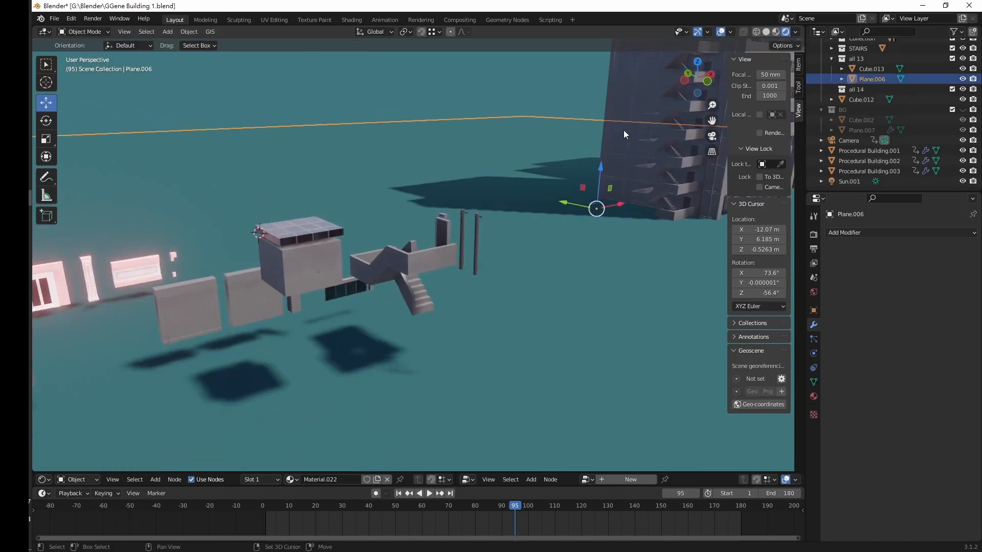
shift+middle_drag(631, 124, 502, 279)
click(587, 182)
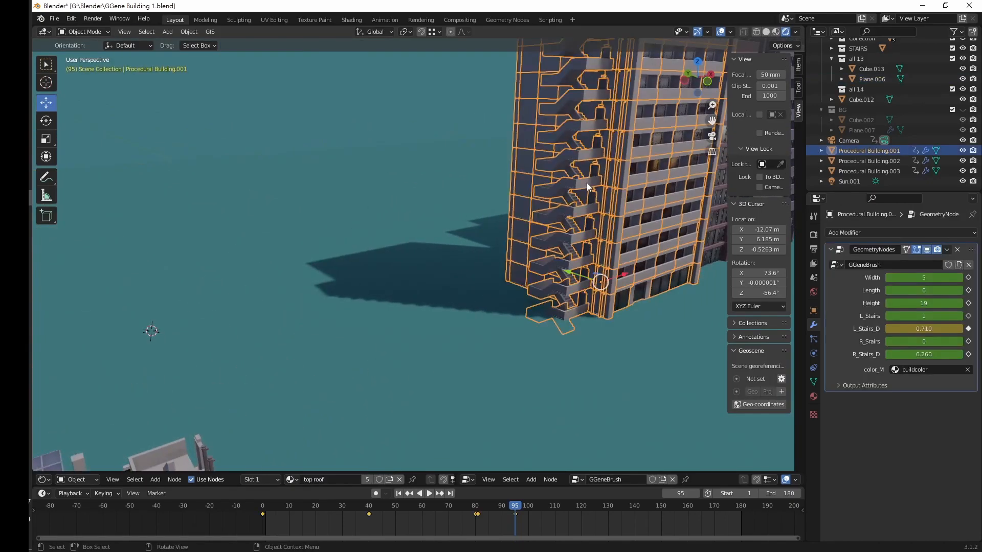
Inspect the doubled drainpipe beside the tower's stairs up close and from farther away.
click(656, 348)
shift+middle_drag(628, 192, 577, 191)
scroll(577, 191, up, 5)
middle_drag(432, 203, 465, 237)
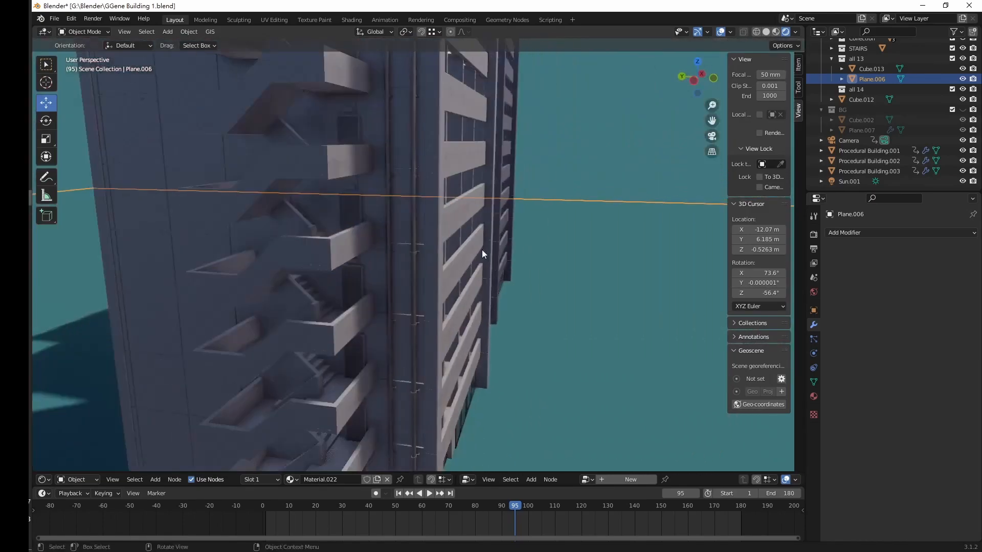
scroll(511, 286, down, 3)
middle_drag(537, 271, 476, 313)
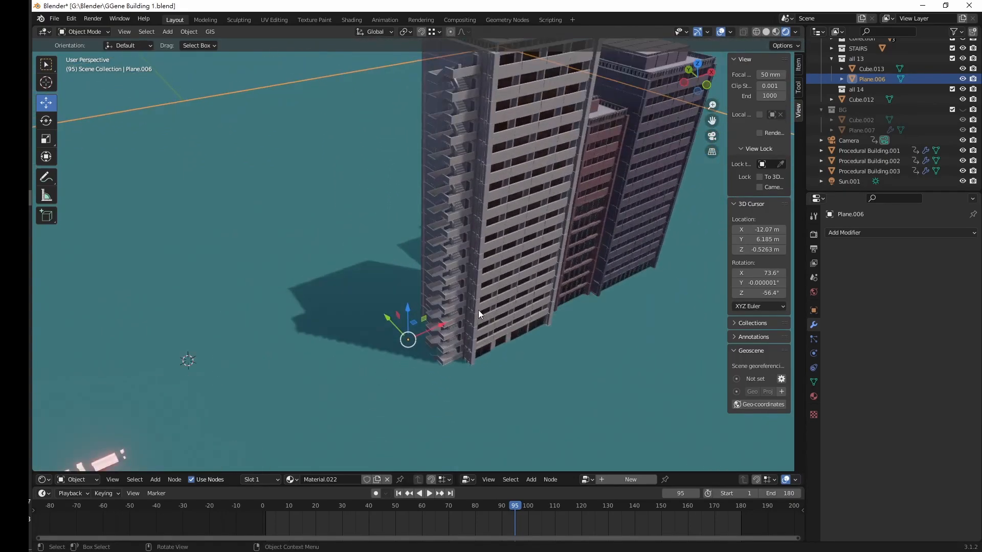
click(385, 364)
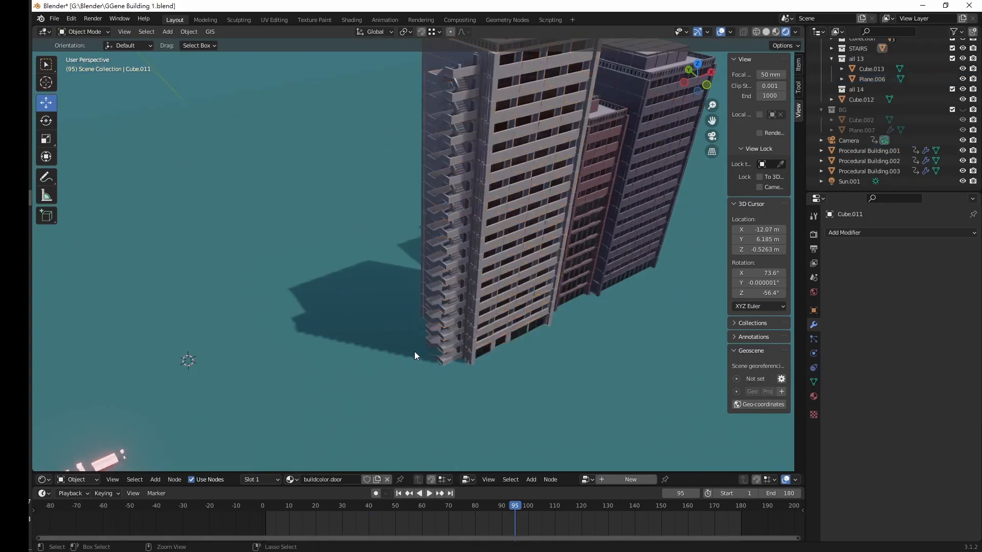
key(Tab)
middle_drag(414, 351, 404, 307)
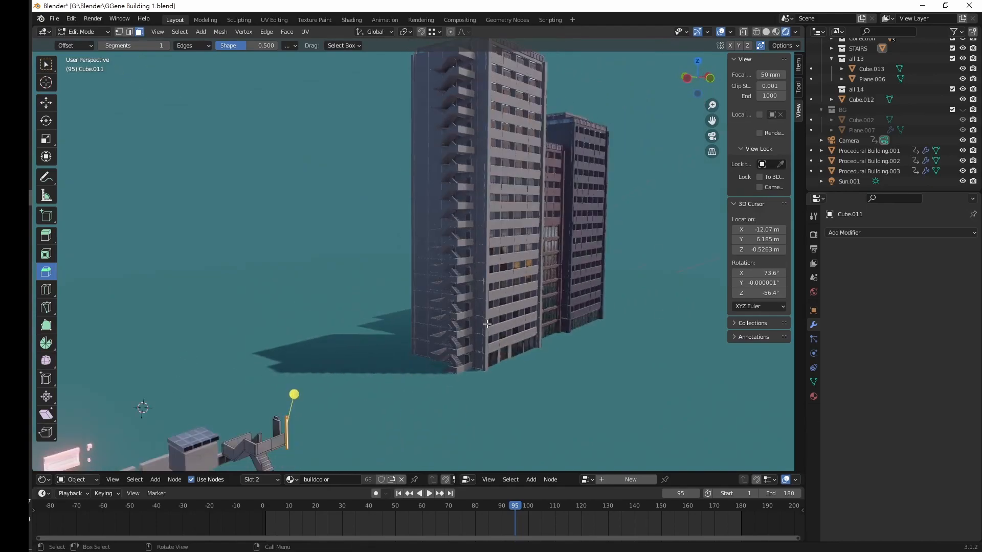
click(814, 311)
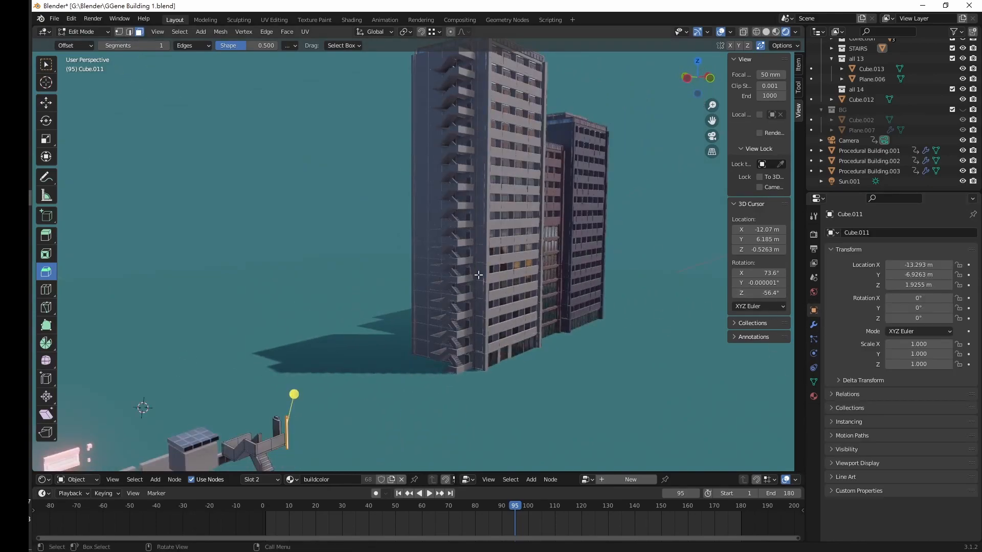
key(Tab)
Switch the tallest tower's stairs to the other side with L_Stairs 0, R_Srairs 1 and R_Stairs_D 2.350.
click(507, 298)
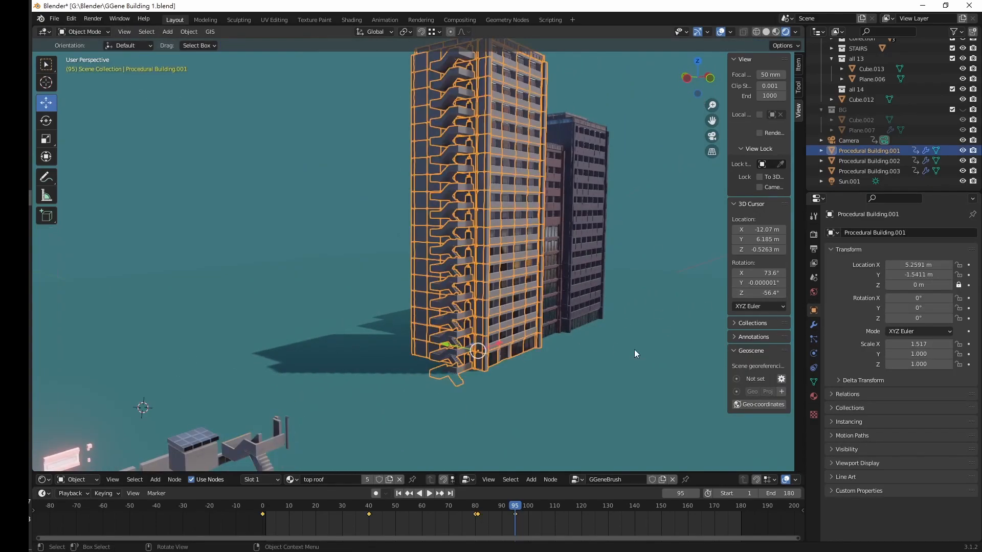
click(814, 326)
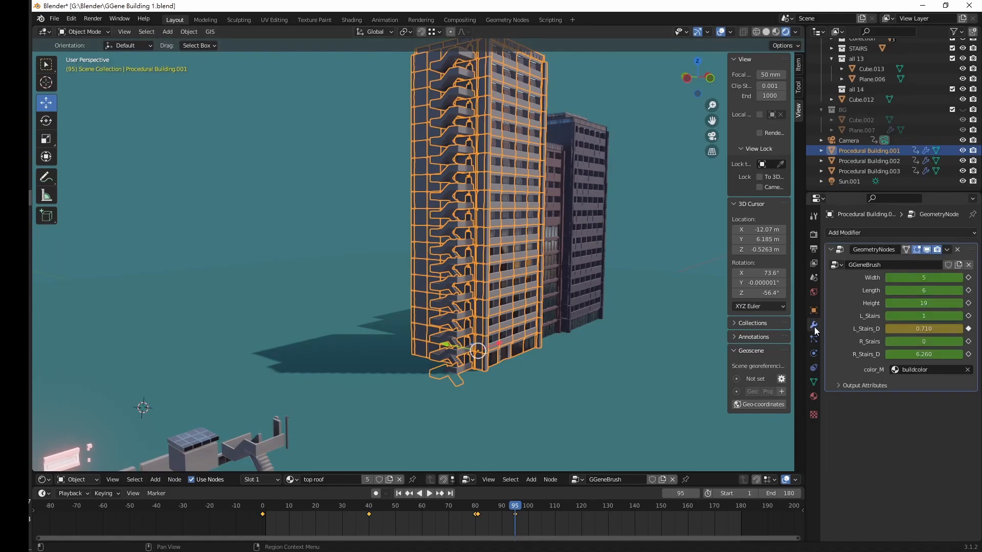
click(888, 317)
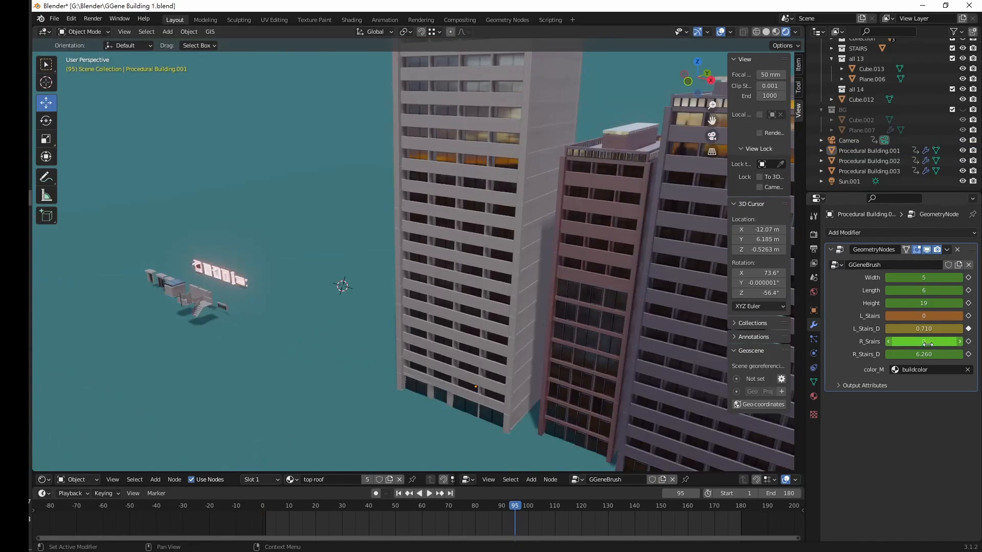
click(961, 343)
shift+middle_drag(540, 242, 472, 311)
drag(921, 354, 893, 354)
middle_drag(460, 308, 566, 280)
Look at the generator parameters of the two shorter towers, including their 1F_hight setting.
click(565, 280)
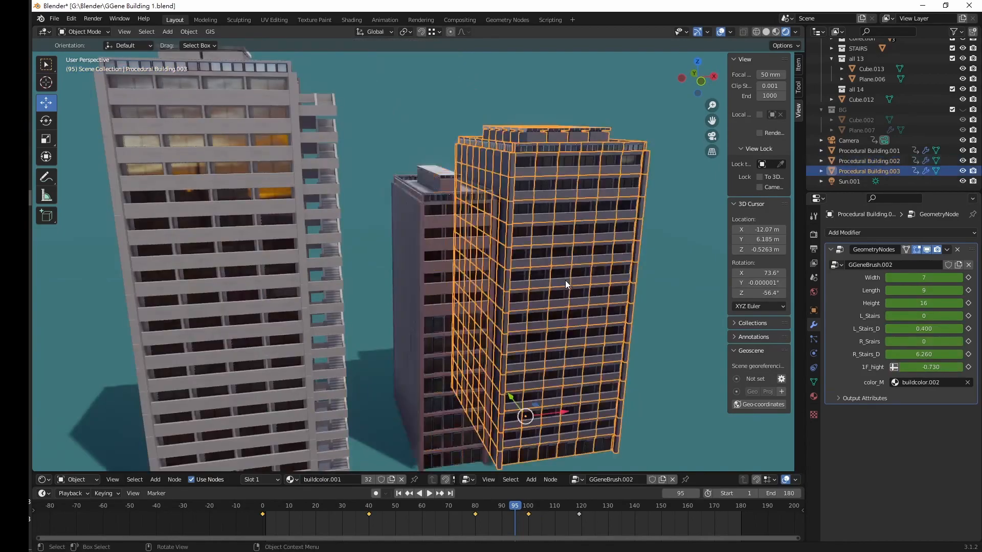
click(440, 318)
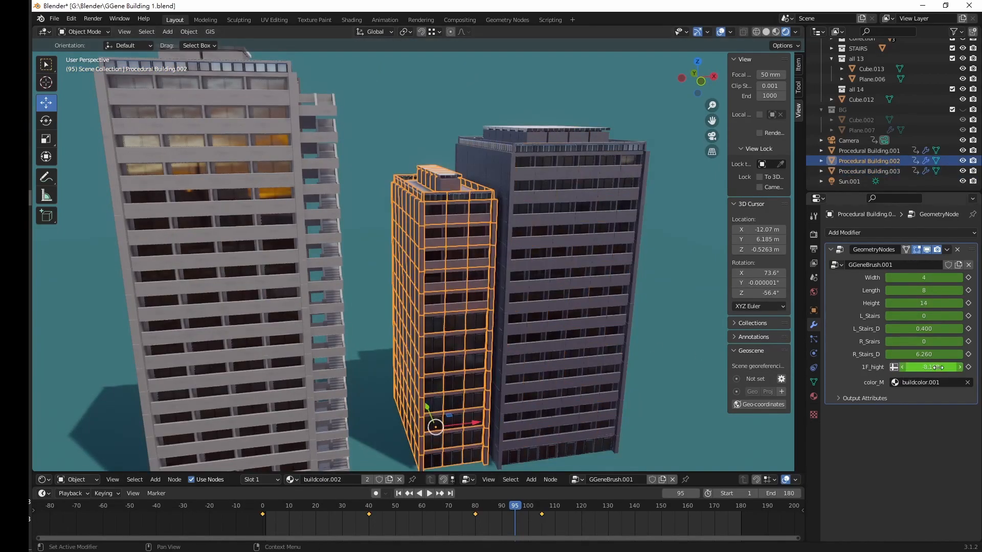
click(637, 365)
middle_drag(661, 384, 413, 325)
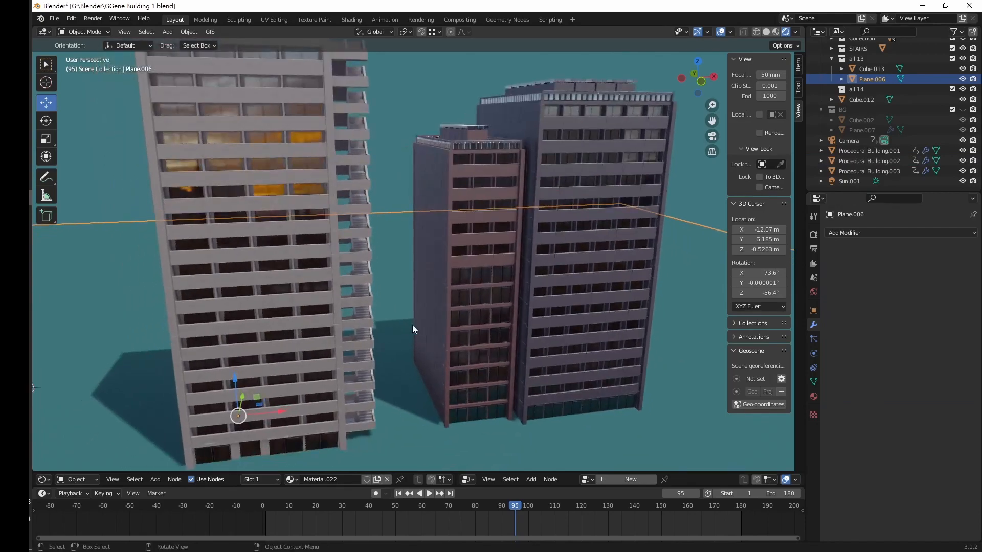
Select the narrow reddish tower and set its 1F_hight to -1.058.
click(438, 133)
middle_drag(514, 268, 493, 262)
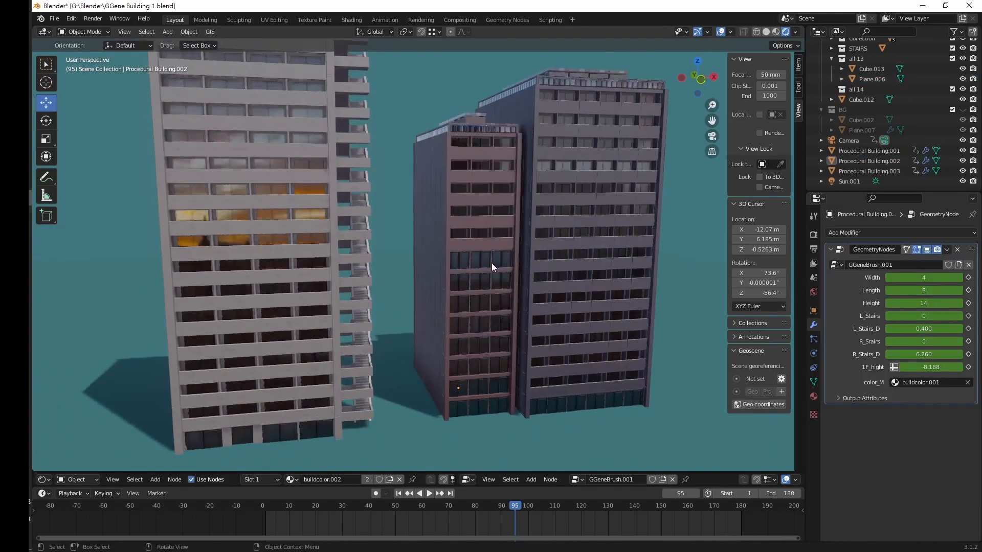
scroll(491, 263, down, 1)
scroll(490, 287, up, 3)
middle_drag(380, 238, 408, 217)
drag(931, 367, 975, 367)
middle_drag(507, 307, 525, 303)
Switch to the image library and examine the high-rises in the anime railway-crossing reference, and put the library away.
click(20, 277)
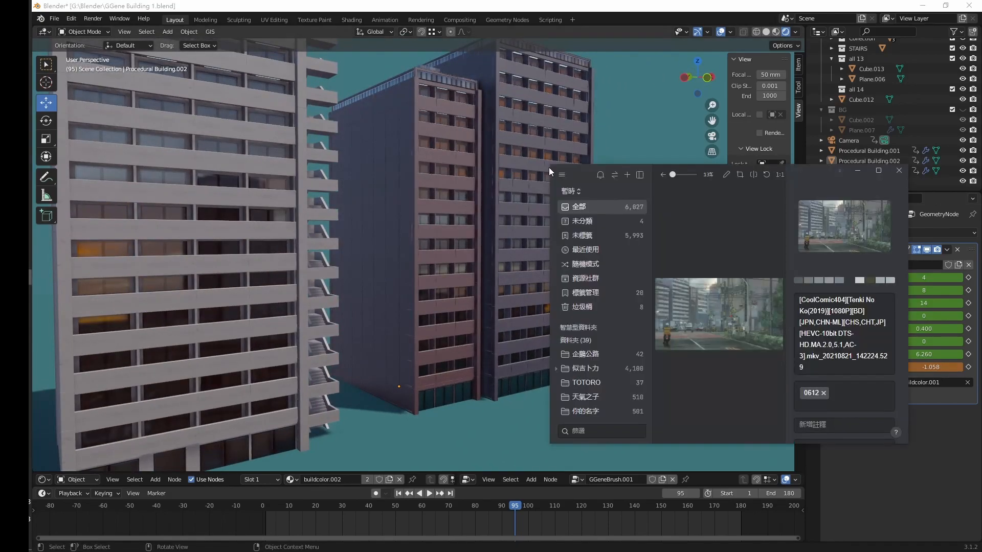
drag(549, 166, 181, 116)
scroll(470, 248, up, 1)
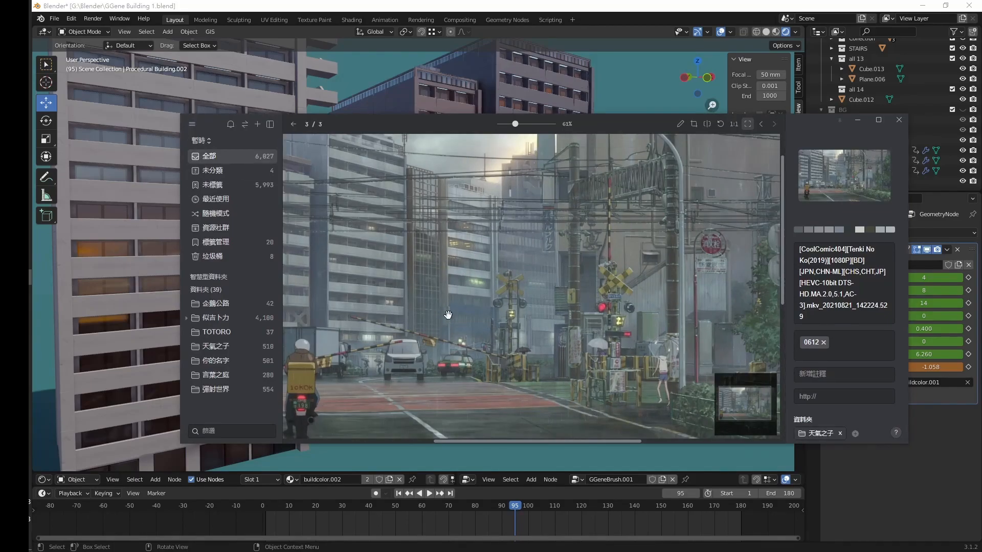
drag(483, 300, 484, 342)
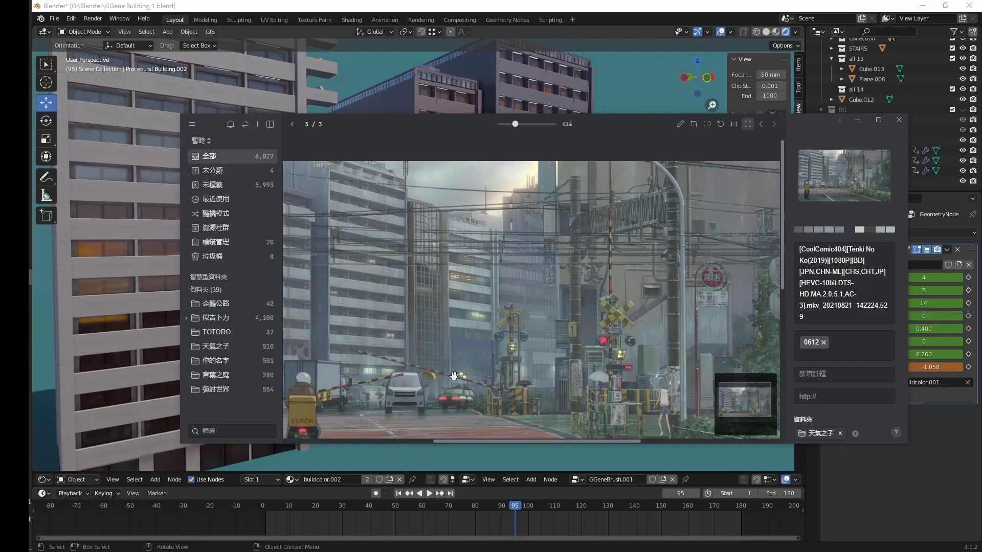
click(857, 119)
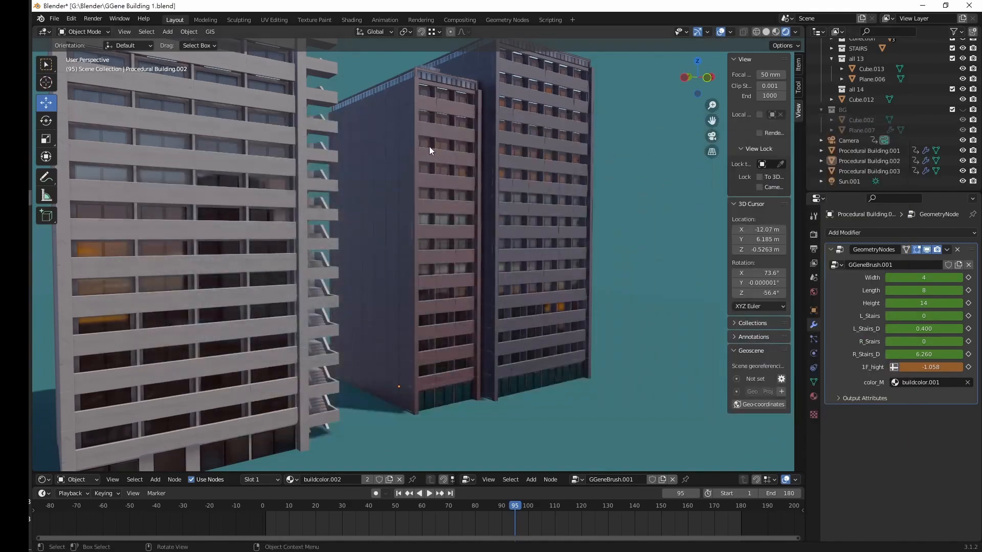
Set the narrow reddish tower's 1F_hight to -15.948.
click(499, 310)
key(ctrl+z)
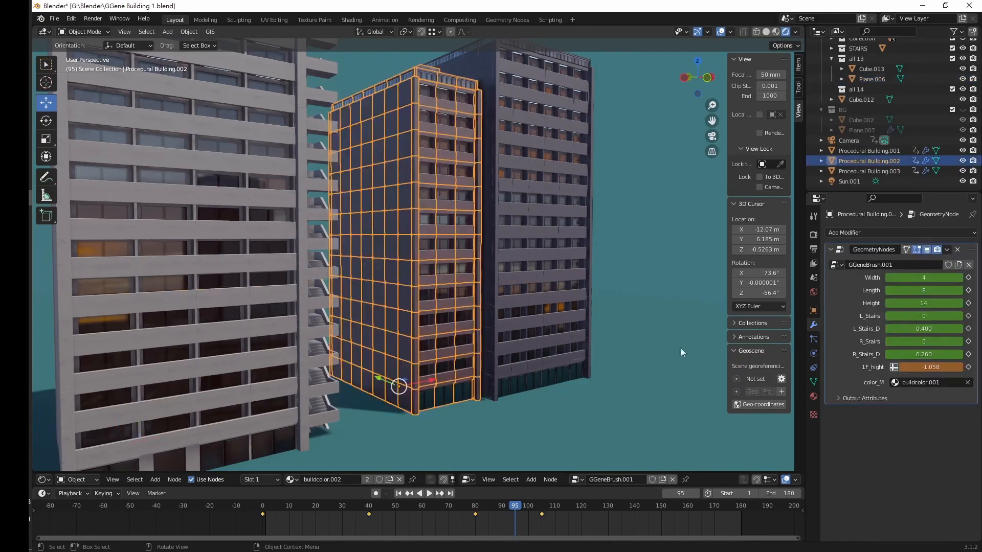
click(695, 235)
drag(930, 368, 886, 367)
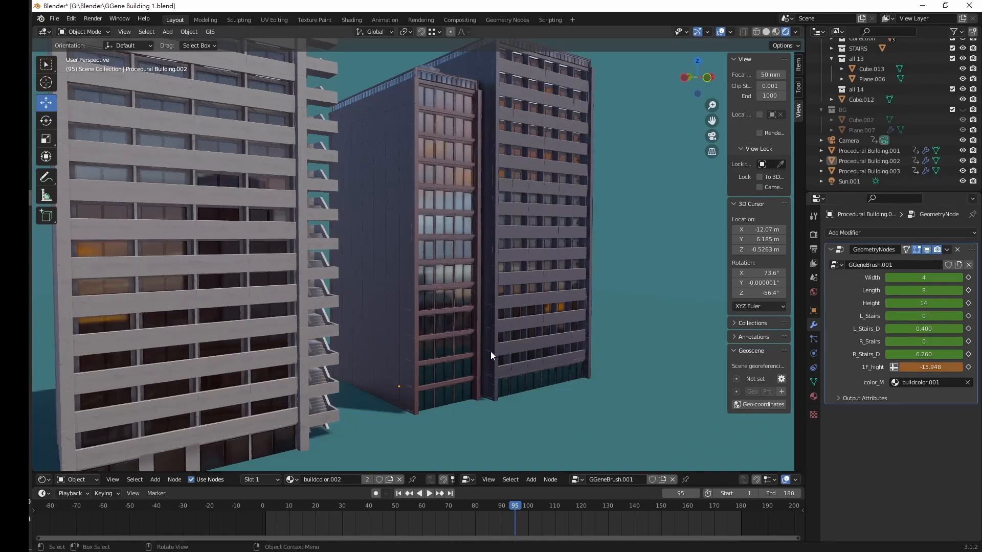
Select the wide dark tower and set its 1F_hight to -7.140.
click(550, 247)
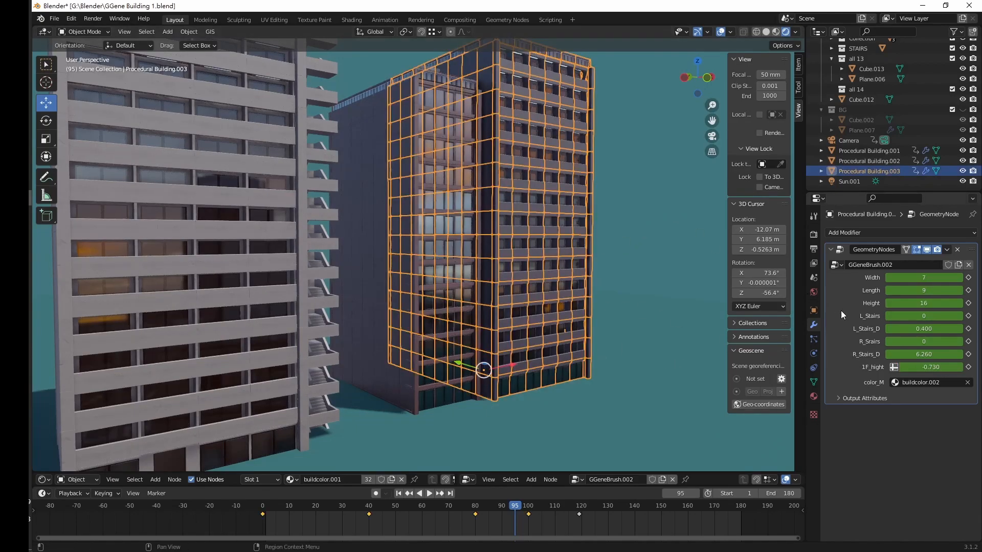
click(658, 248)
click(575, 293)
click(674, 185)
drag(926, 367, 948, 367)
Examine the tallest tower's ground-floor glazing and pillars from nearby.
click(260, 367)
shift+middle_drag(260, 367, 394, 324)
scroll(299, 404, up, 3)
click(348, 395)
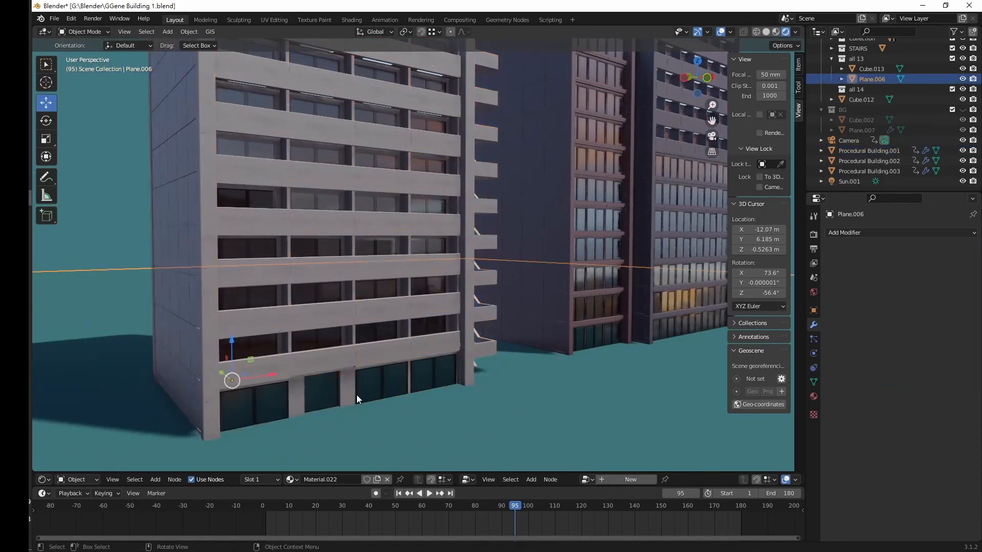
middle_drag(368, 391, 357, 388)
scroll(370, 364, down, 2)
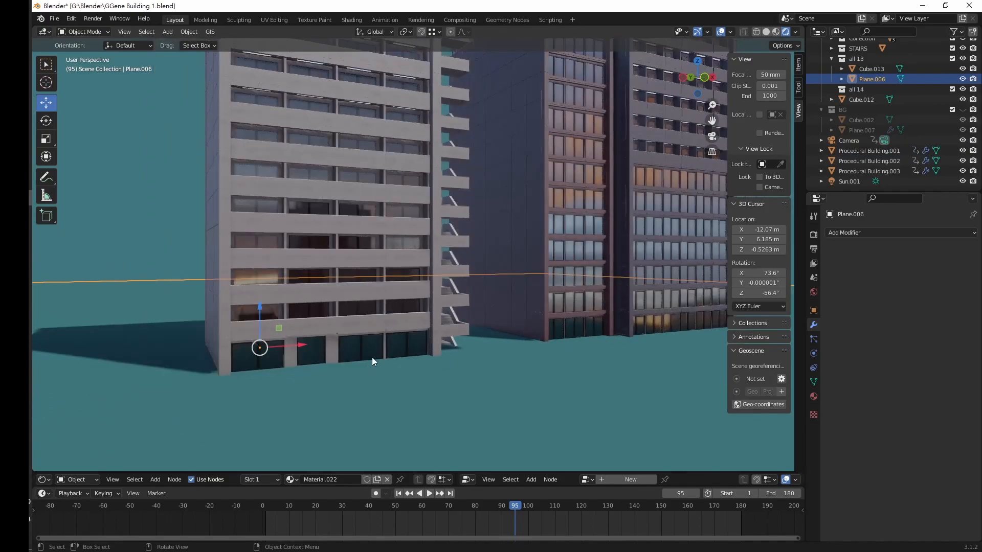
Compare the lower-floor facades of the two shorter towers by selecting and viewing each of them.
click(381, 199)
click(544, 247)
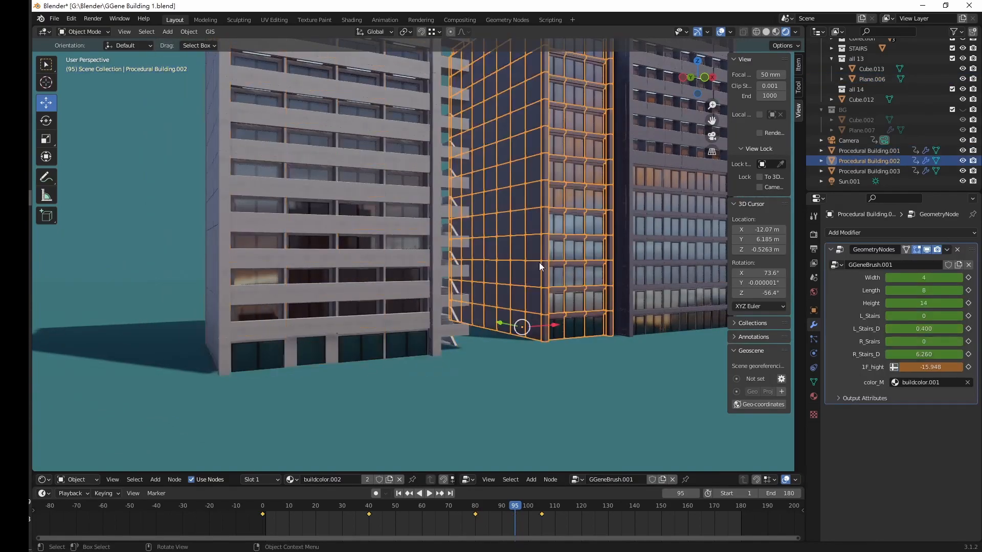
middle_drag(545, 247, 565, 311)
scroll(596, 282, down, 1)
shift+middle_drag(601, 277, 511, 334)
click(482, 326)
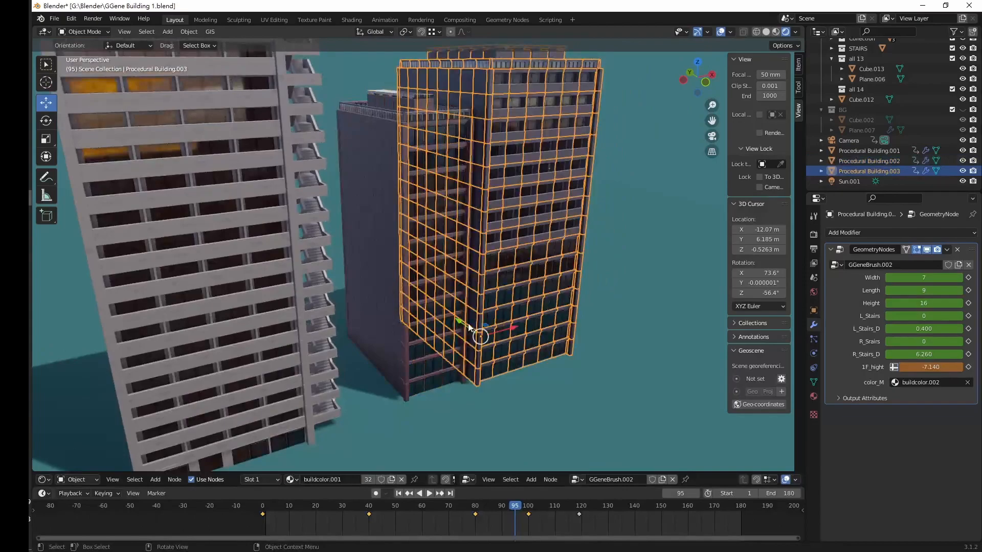
click(650, 253)
click(290, 273)
click(435, 202)
click(548, 214)
Examine the tallest tower's base and view all three towers together from several angles.
click(253, 308)
middle_drag(284, 447, 250, 443)
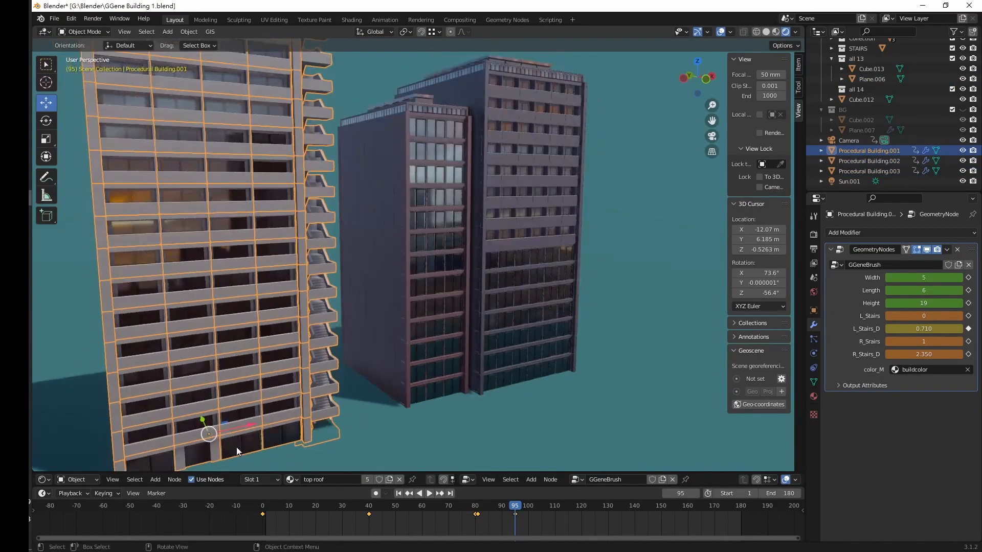
scroll(296, 416, down, 2)
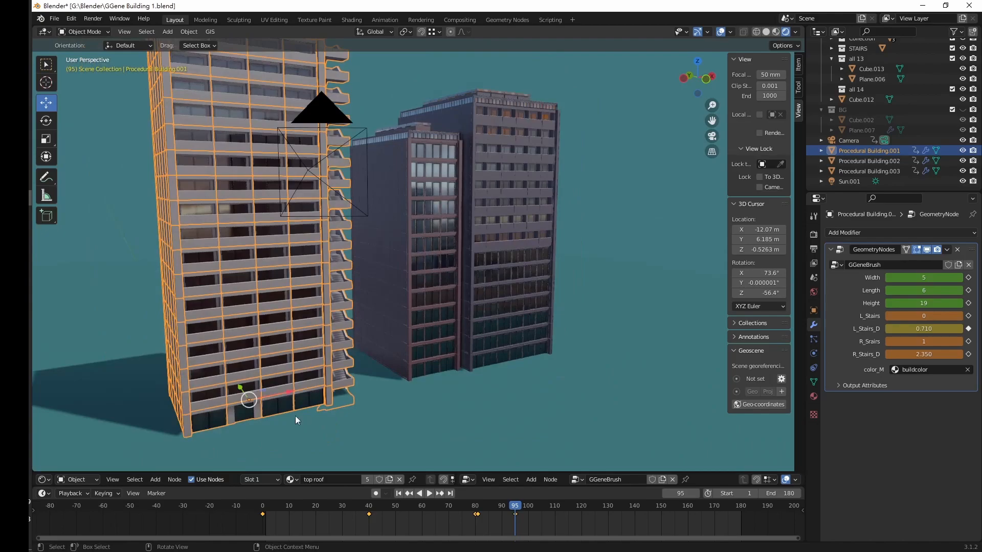
click(390, 388)
click(413, 230)
click(455, 75)
middle_drag(455, 76, 411, 250)
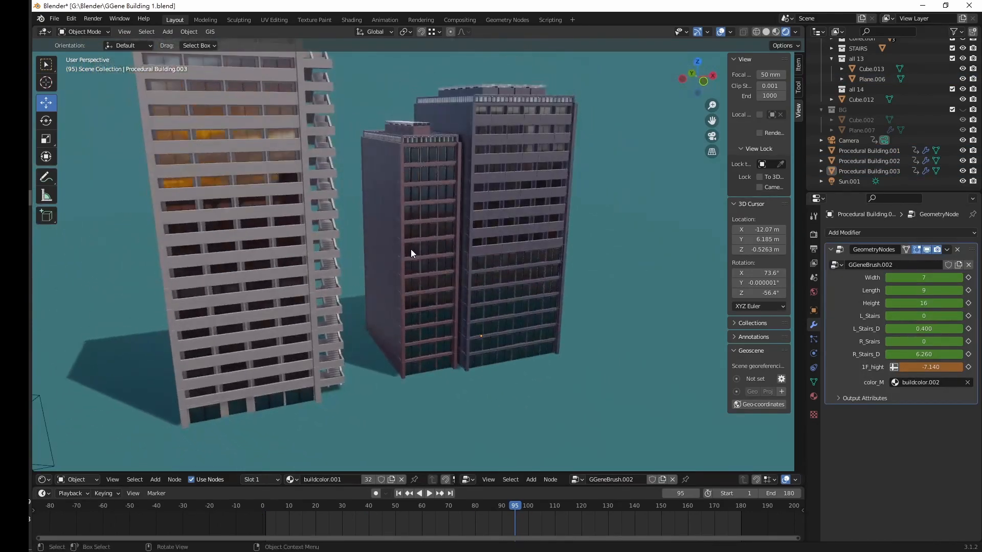
click(410, 250)
middle_drag(429, 309, 389, 344)
Select the tallest tower and move it 2.9374 m along the X axis.
click(365, 370)
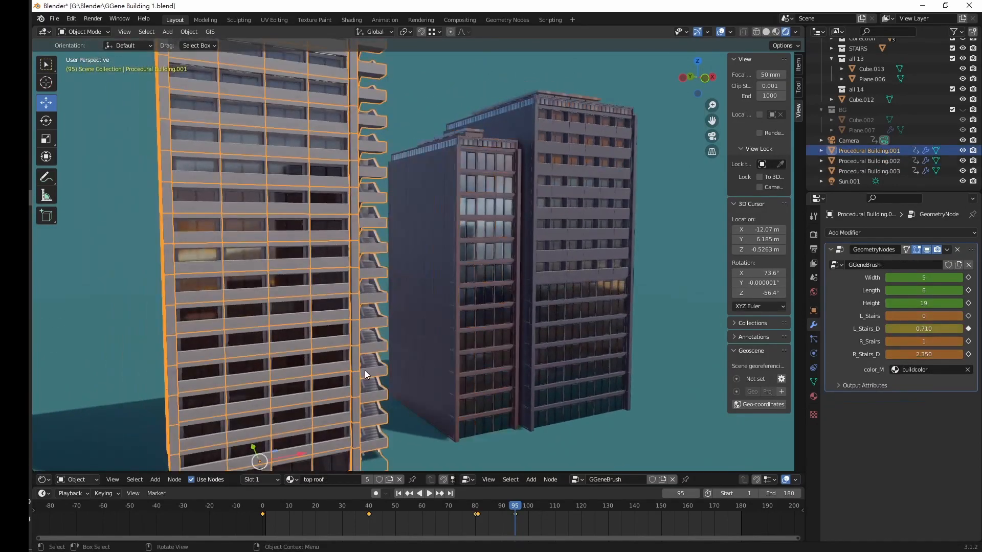
key(g)
key(x)
click(523, 320)
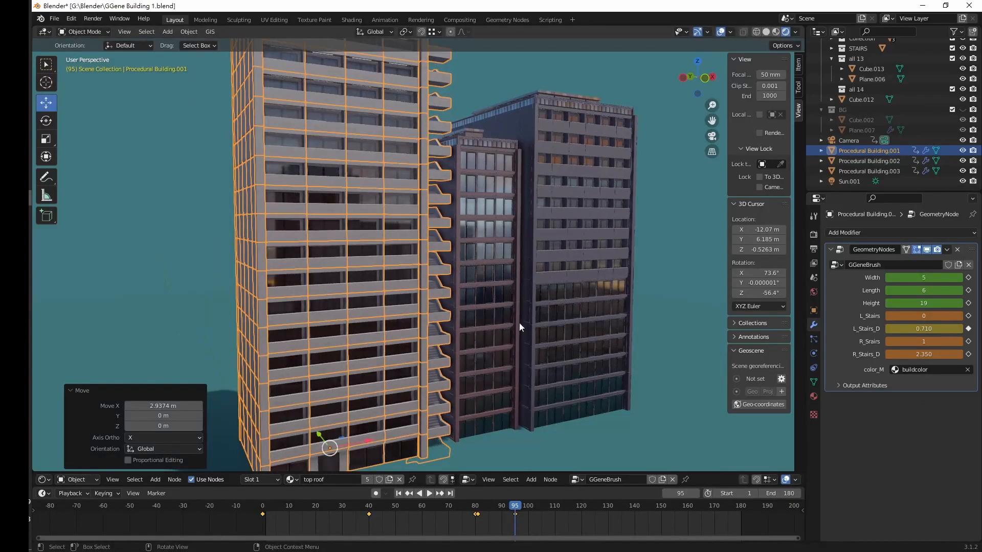
Select the wide dark tower and enlarge the shader and geometry node editors beneath the viewport.
click(609, 314)
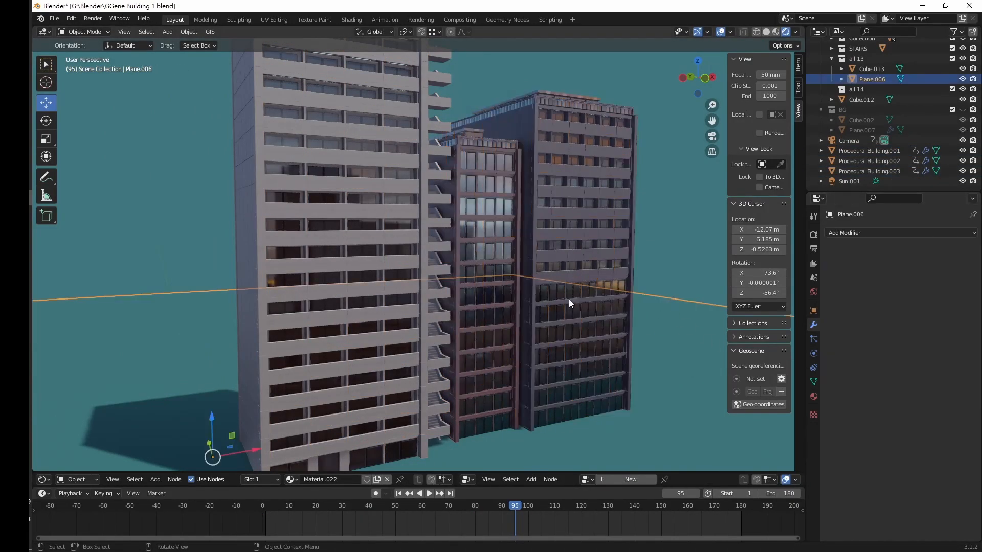
drag(379, 471, 378, 313)
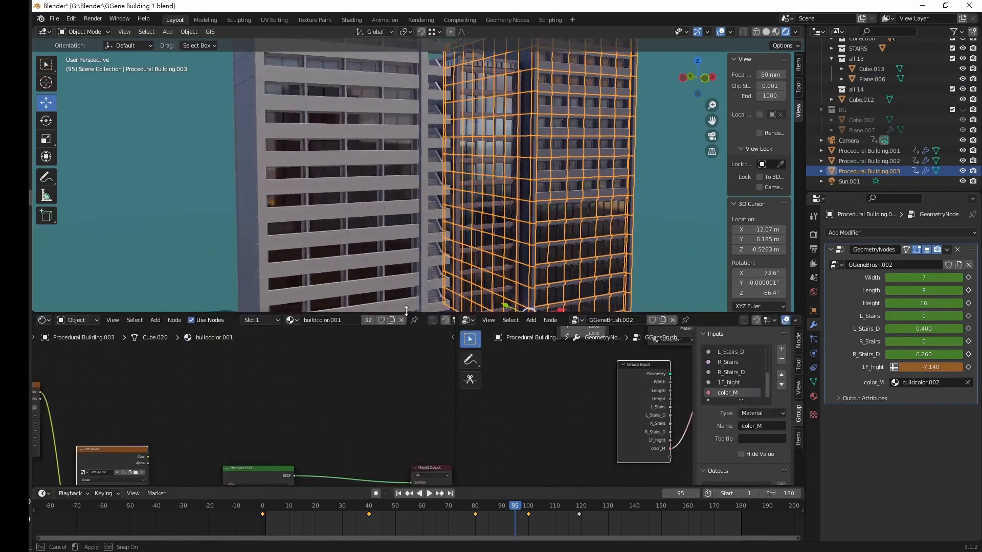
drag(350, 487, 366, 509)
drag(423, 312, 422, 395)
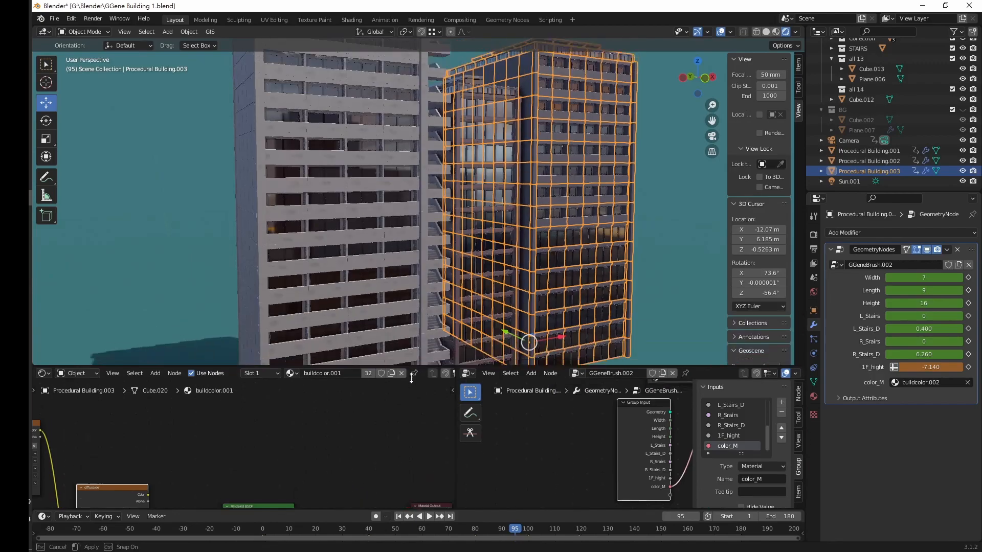
Duplicate the wide dark tower with a 7.8591 m Y and -3.8525 m Z offset, and move the copy -20.447 m along X.
middle_drag(616, 296, 558, 338)
scroll(558, 339, down, 1)
key(shift+d)
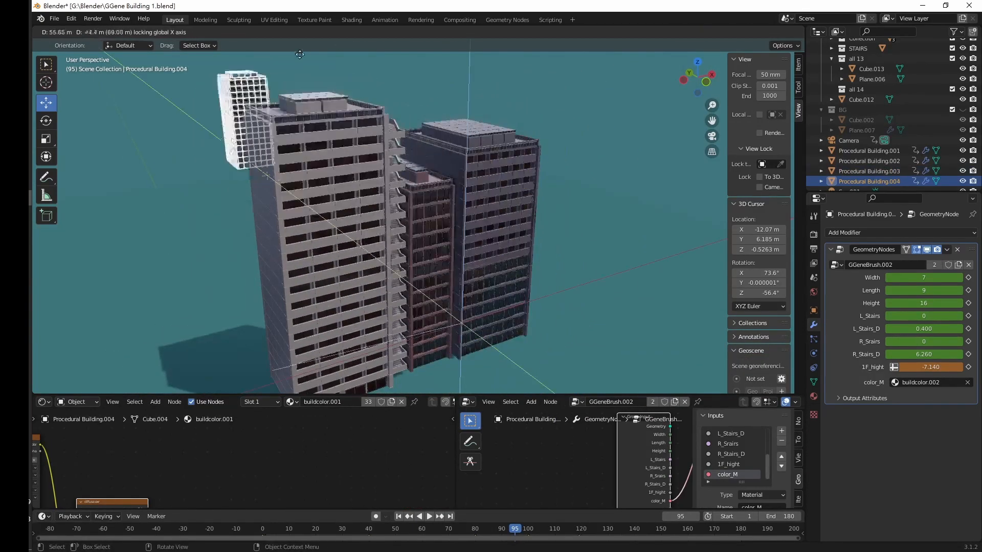
click(453, 355)
key(g)
key(x)
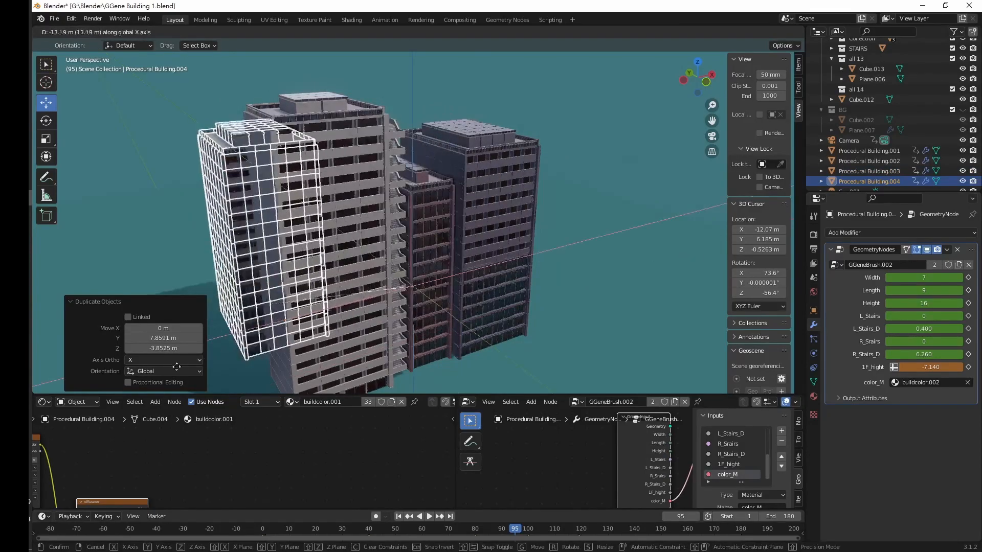
click(85, 356)
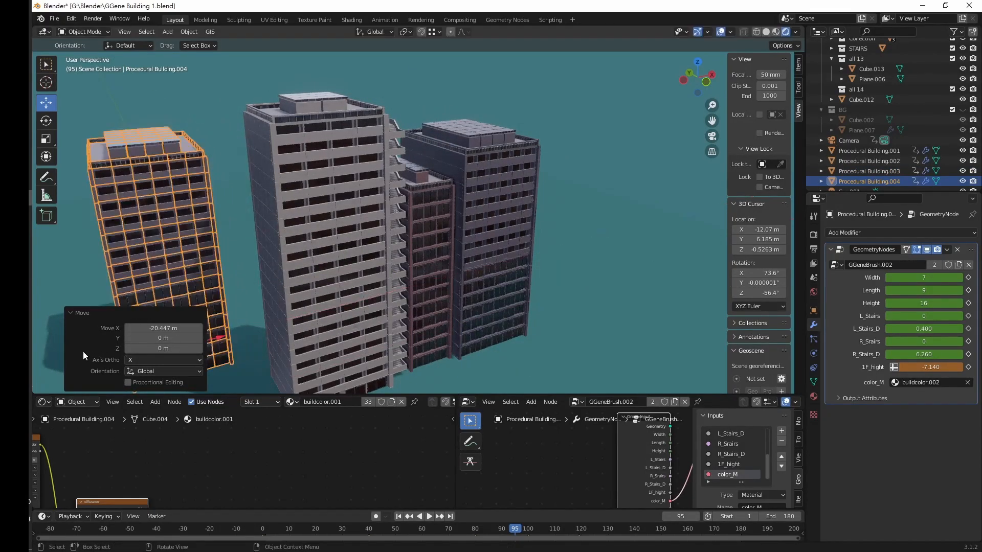
middle_drag(476, 291, 536, 284)
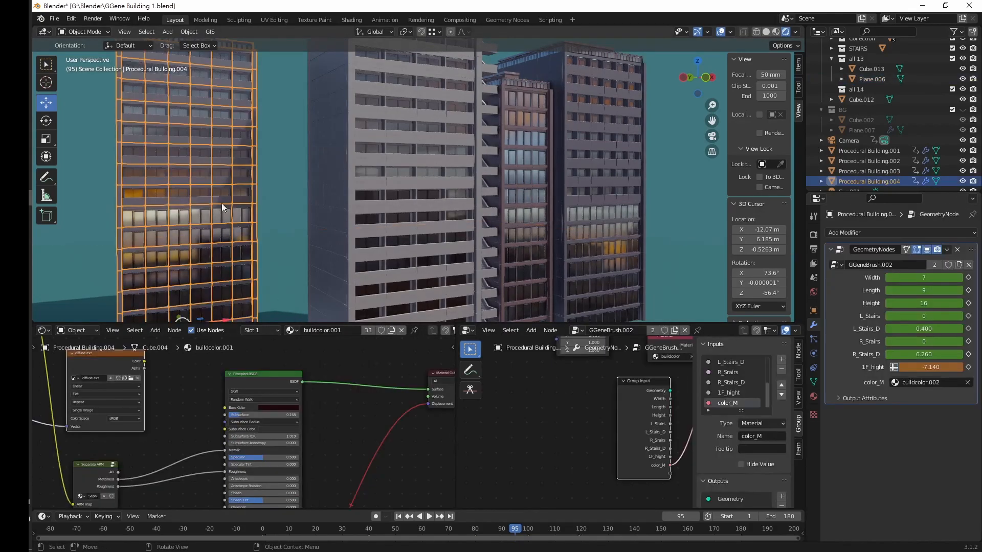
Switch the copied tower's building material to buildcolor.002.
click(292, 330)
click(306, 394)
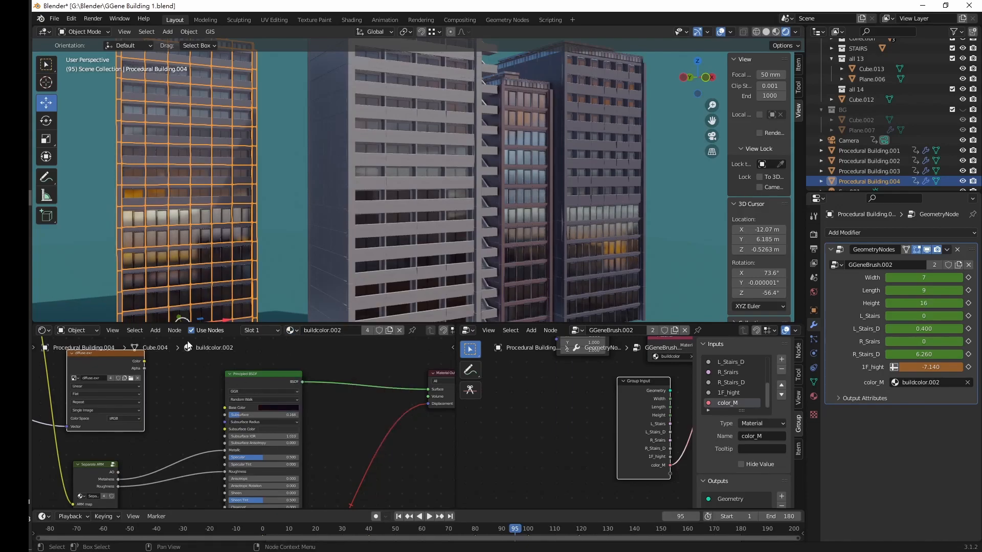
Try a bright purple base color on buildcolor.002 and undo the change.
click(267, 408)
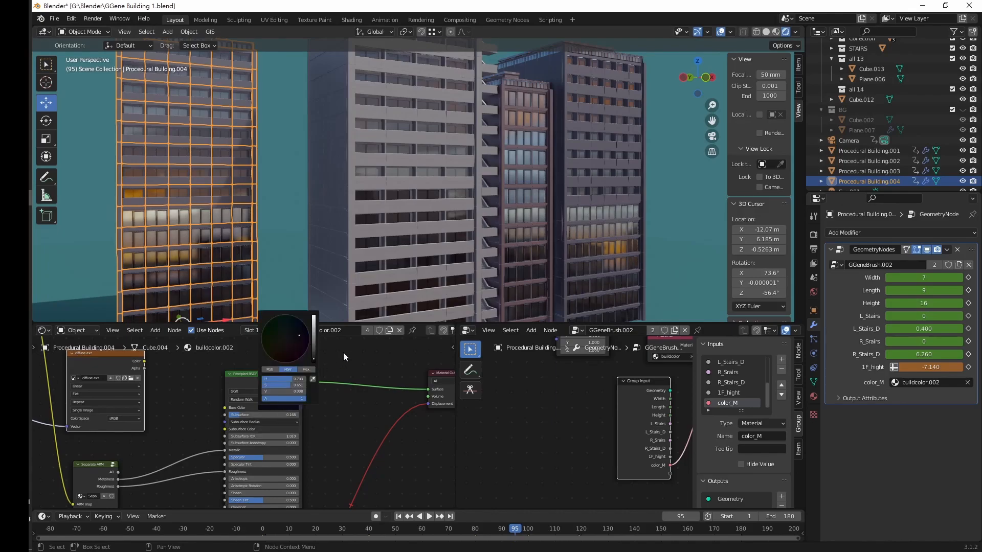
drag(314, 351, 315, 319)
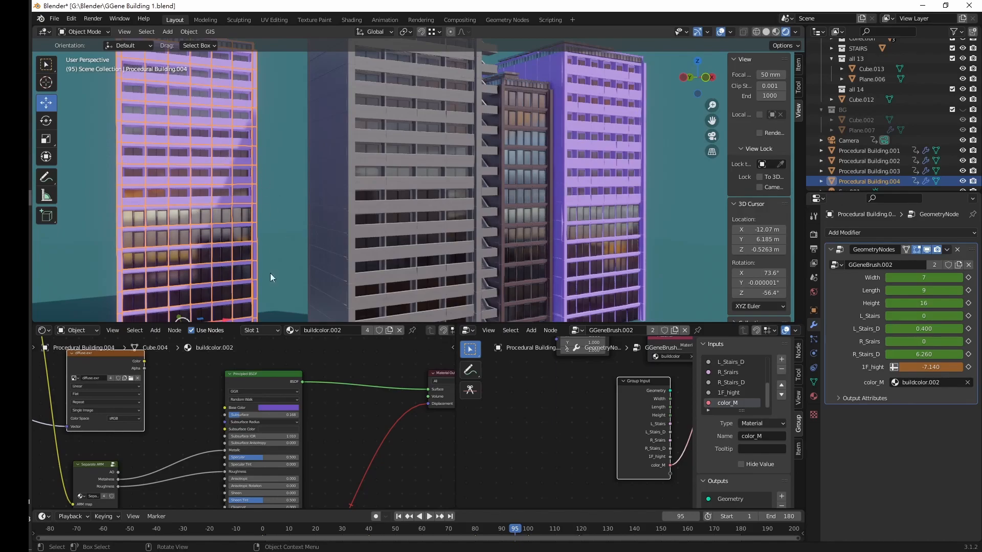
key(ctrl+z)
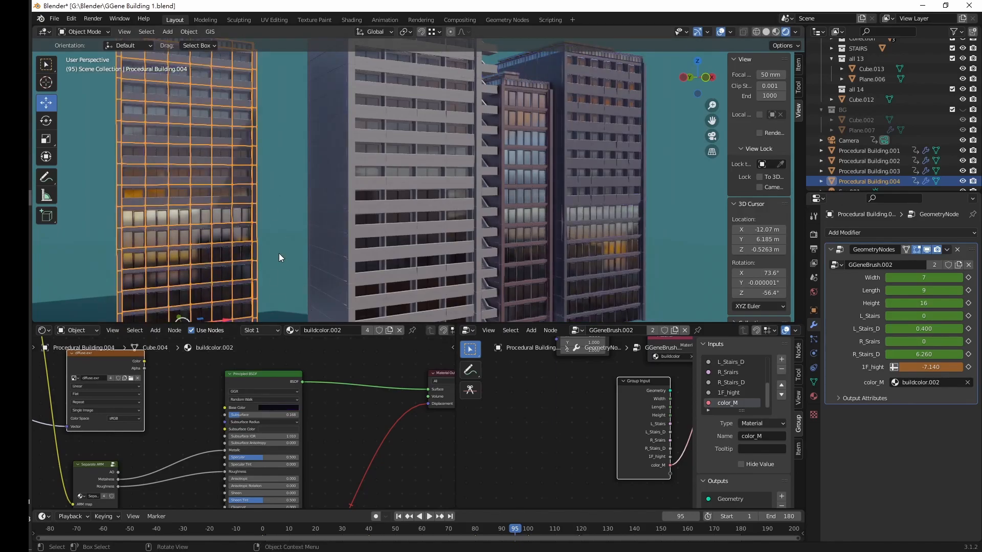
Make an independent copy of buildcolor.002 and assign buildcolor.003 as the copied tower's color_M material.
click(387, 333)
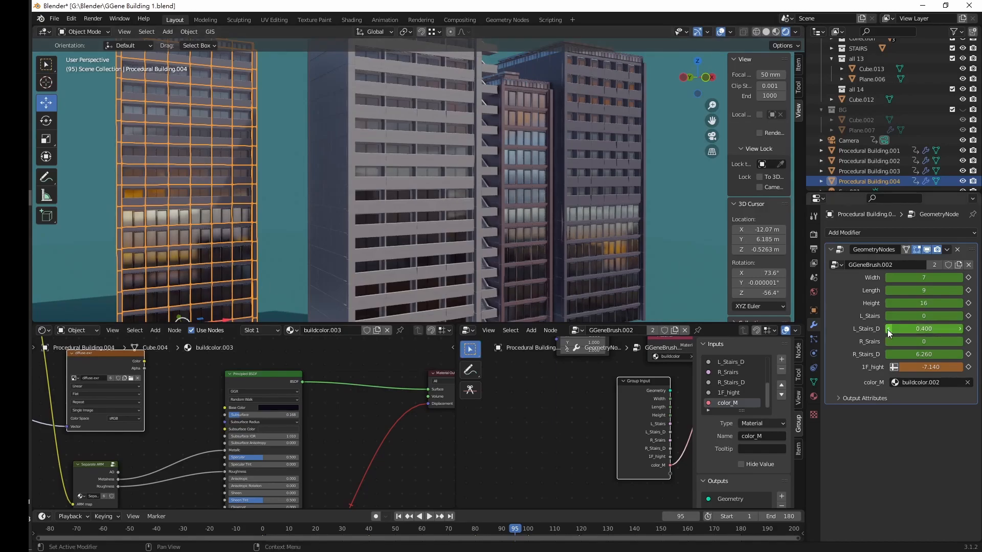
click(910, 383)
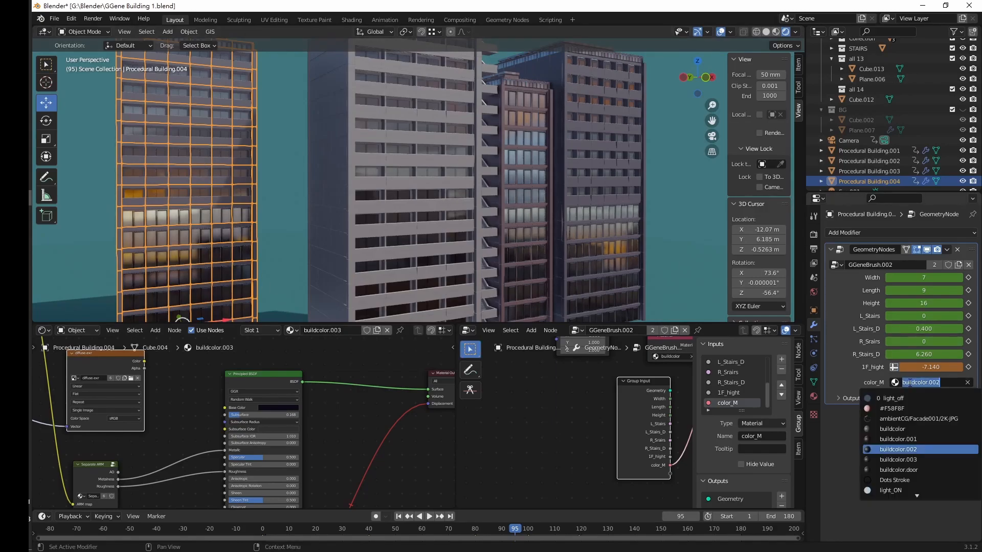
click(900, 458)
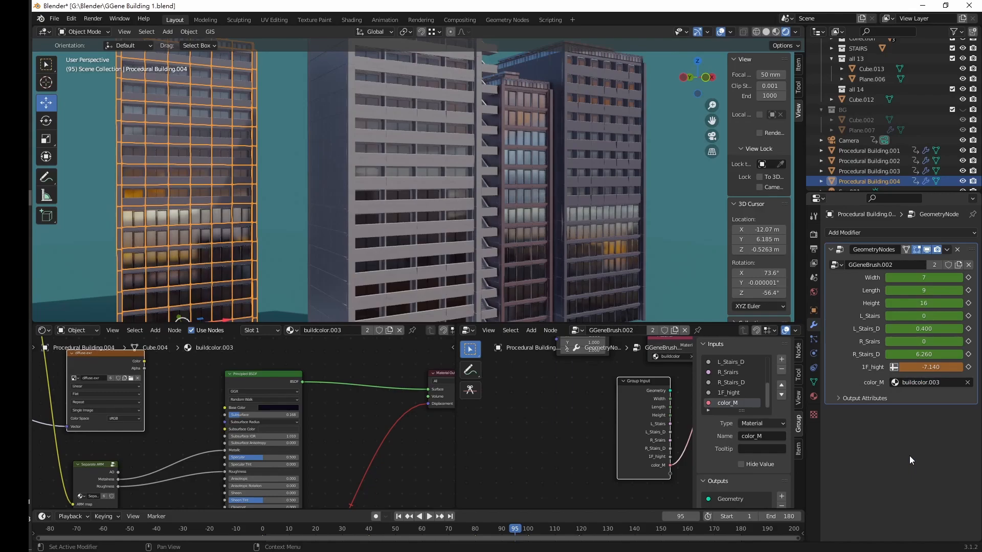
Lighten buildcolor.003's base color to a muted pinkish grey and deselect the tower.
click(286, 408)
mouse_move(315, 356)
mouse_down()
mouse_move(314, 339)
mouse_move(314, 347)
mouse_move(286, 343)
mouse_up()
click(287, 210)
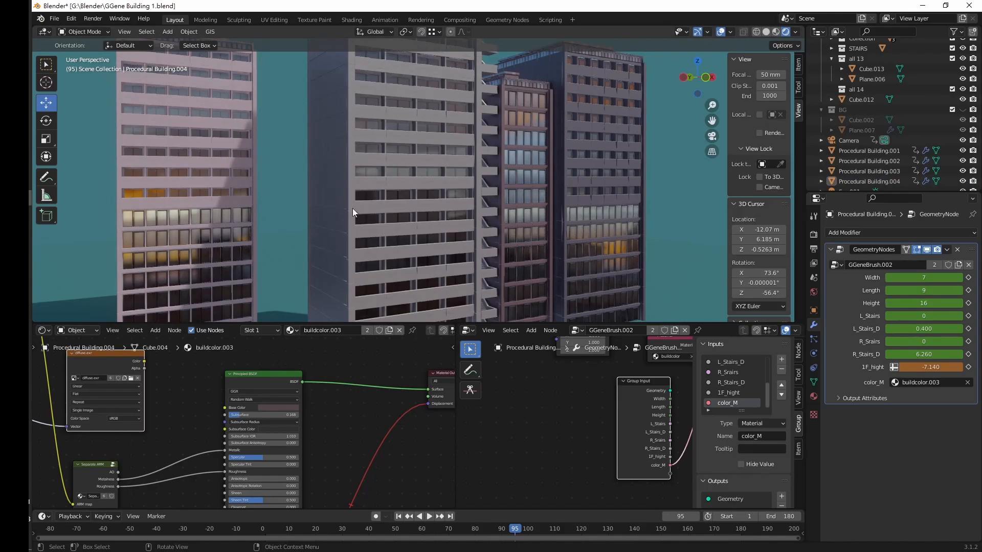
Select the pinkish tower and raise its 1F_hight value so the large-window section is confined to the ground floor.
middle_drag(267, 251, 290, 248)
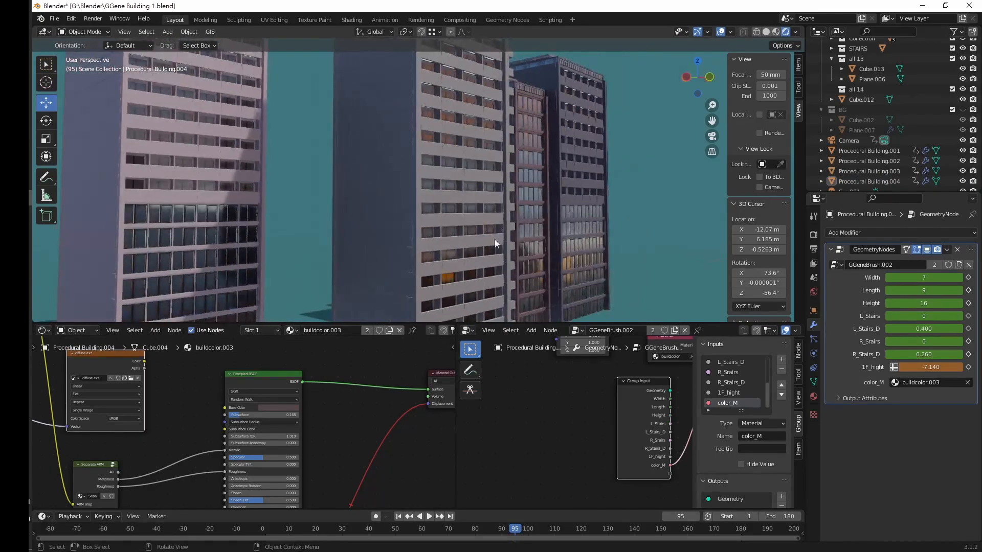
scroll(443, 217, down, 1)
middle_drag(443, 218, 391, 253)
click(268, 267)
middle_drag(322, 285, 299, 230)
drag(924, 368, 966, 368)
click(302, 262)
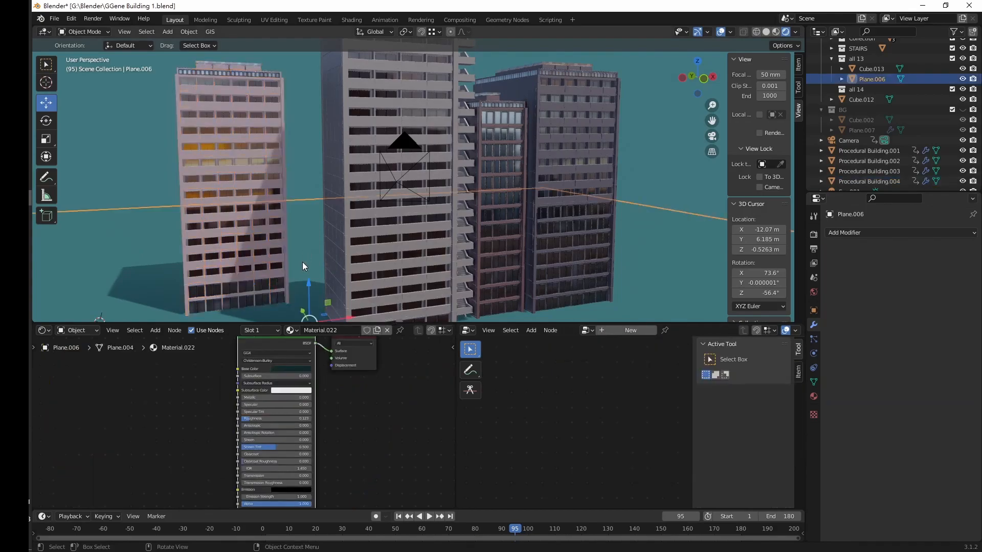
Reselect the pinkish tower, widen it and reduce its height with the Geometry Nodes parameters.
middle_drag(302, 262, 232, 237)
click(232, 237)
drag(896, 278, 924, 304)
Duplicate the narrow brown tower 14.237 m along the Y axis and shift the copy along X.
click(533, 225)
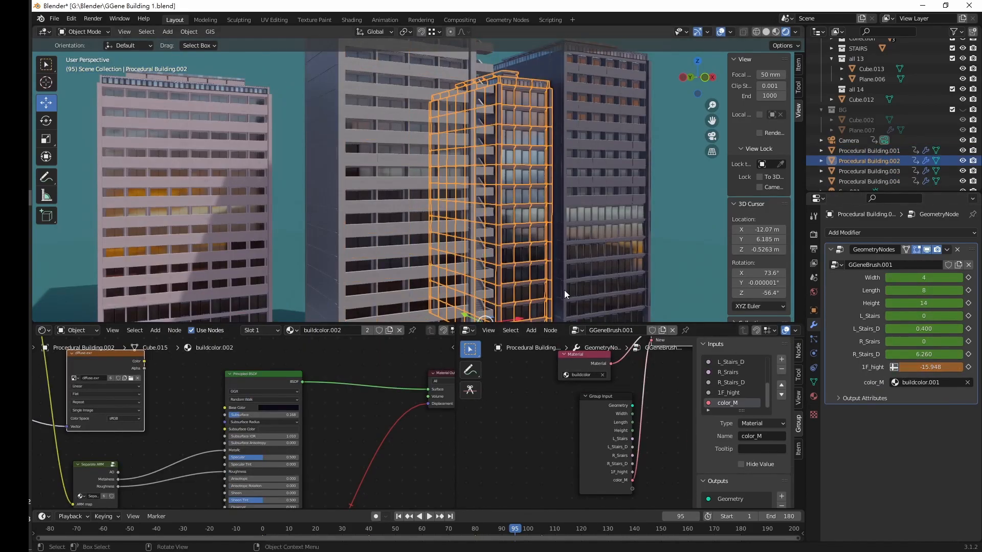
middle_drag(515, 234, 452, 279)
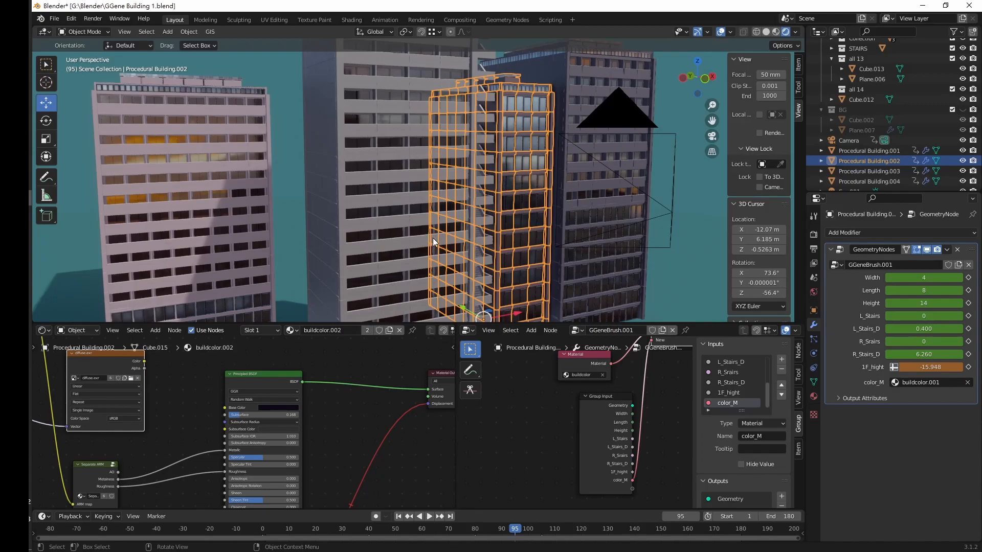
middle_drag(450, 250, 462, 255)
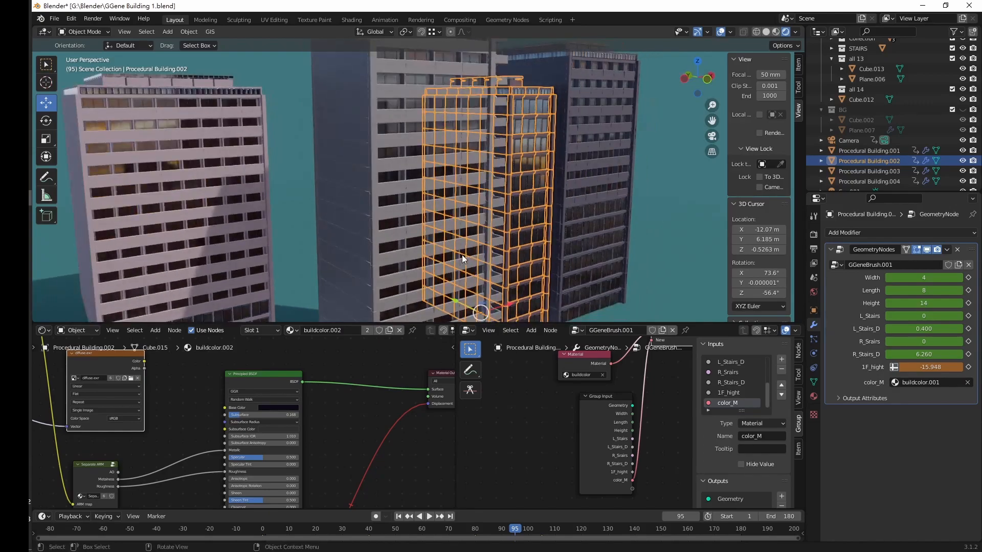
key(shift+d)
key(y)
click(343, 220)
key(g)
key(x)
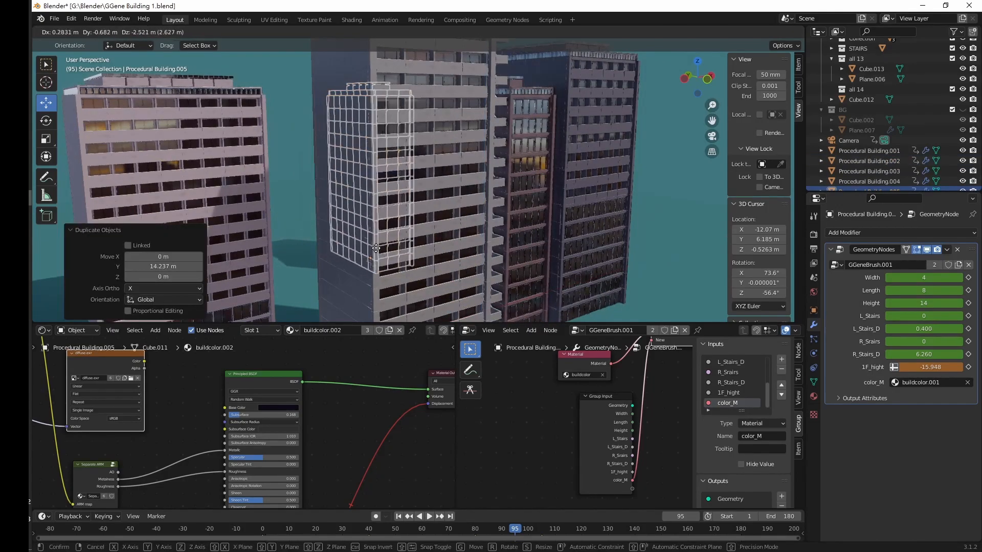
click(250, 225)
Reposition the brown tower's copy behind the pinkish tower and reduce its Height value.
middle_drag(251, 226, 276, 230)
key(g)
click(278, 233)
drag(924, 304, 906, 303)
Duplicate the wide dark tower, place the copy in the foreground and rotate it.
middle_drag(240, 277, 307, 256)
scroll(229, 256, down, 4)
click(552, 250)
key(shift+d)
click(293, 197)
key(r)
middle_drag(294, 197, 404, 302)
Enlarge the 3D viewport and increase the rotated dark tower's R_Srairs and L_Stairs values to add external stairs.
drag(409, 323, 451, 439)
key(alt+a)
click(198, 344)
click(959, 342)
click(959, 316)
key(alt+a)
Duplicate the narrow brown tower -20.437 m along the X axis.
middle_drag(202, 325, 245, 353)
click(634, 338)
key(shift+d)
key(x)
click(370, 345)
Move the new brown tower copy further along X and reposition it in front of the dark tower with stairs.
middle_drag(370, 345, 342, 365)
key(g)
key(x)
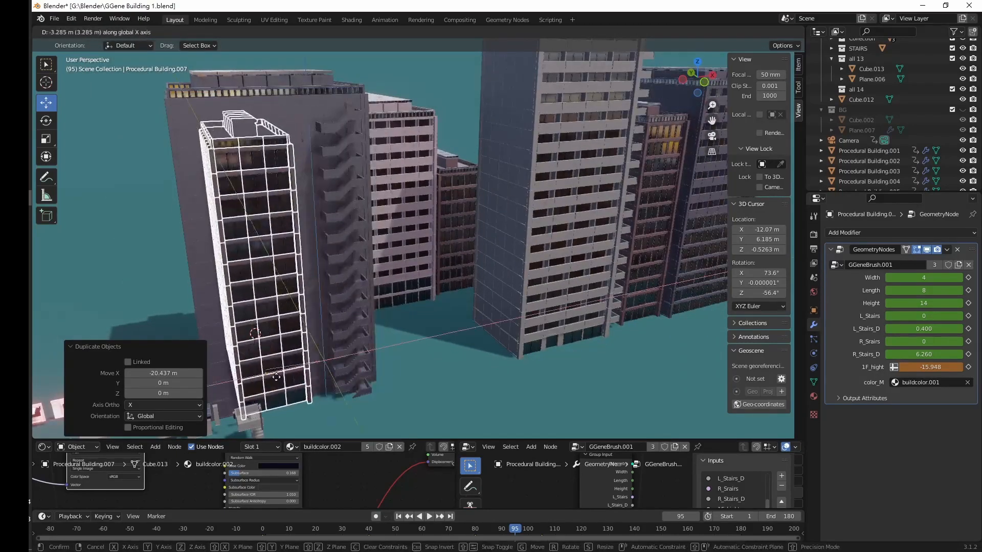
click(297, 376)
middle_drag(297, 376, 319, 406)
key(g)
drag(318, 406, 356, 422)
click(534, 377)
Set the foreground brown tower's Height to 16.
middle_drag(534, 377, 212, 234)
click(280, 244)
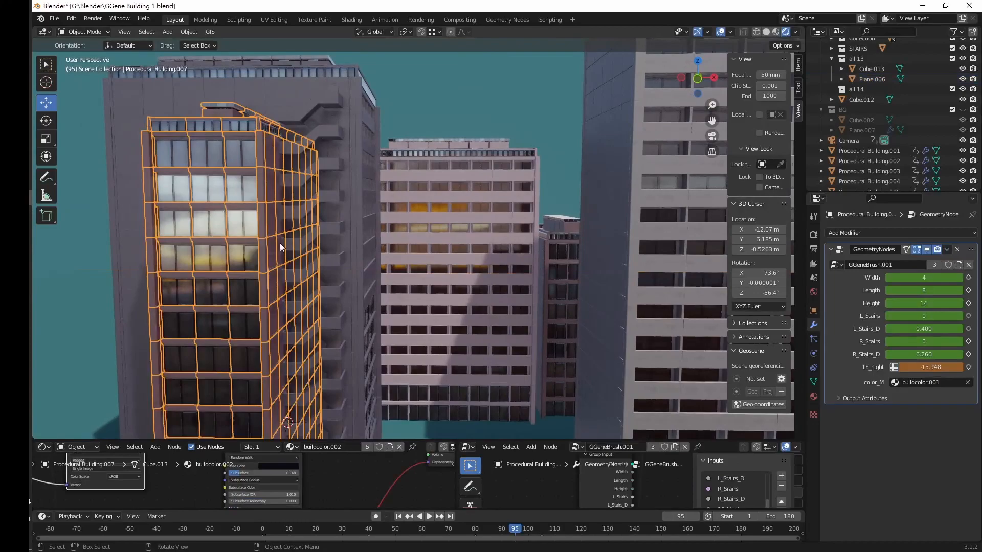
click(960, 304)
click(959, 303)
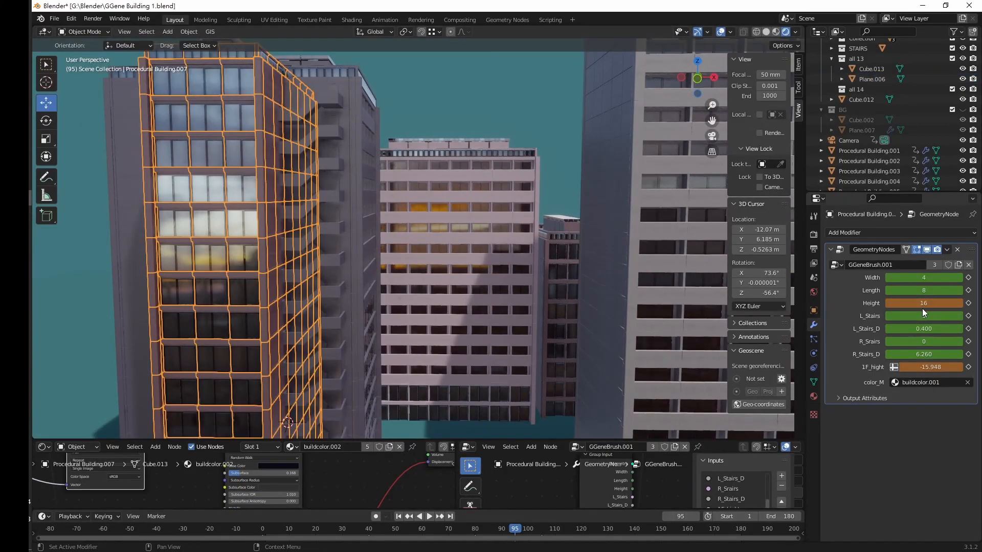
Select all the buildings and duplicate the whole group along the Y axis.
middle_drag(520, 182, 477, 320)
scroll(454, 286, down, 3)
key(a)
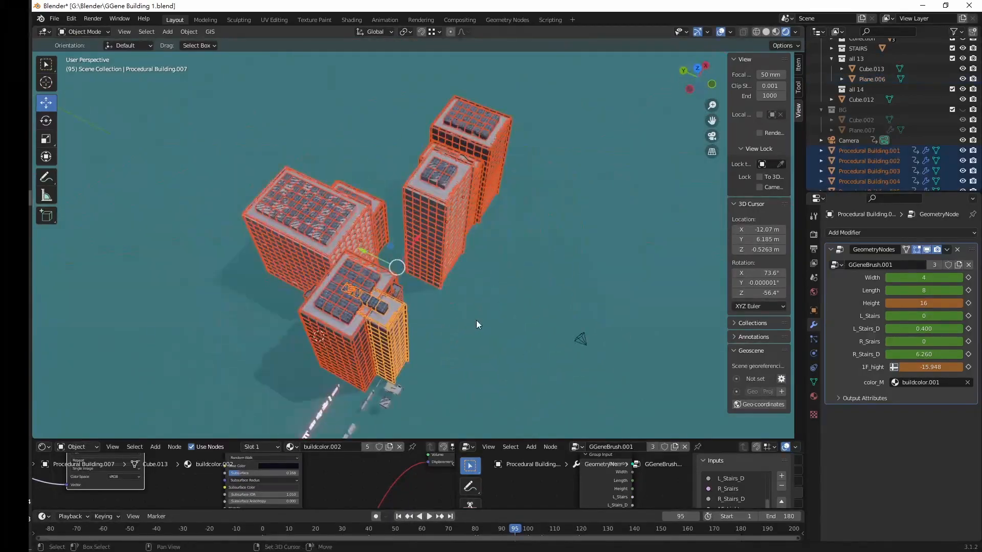
key(shift+d)
key(y)
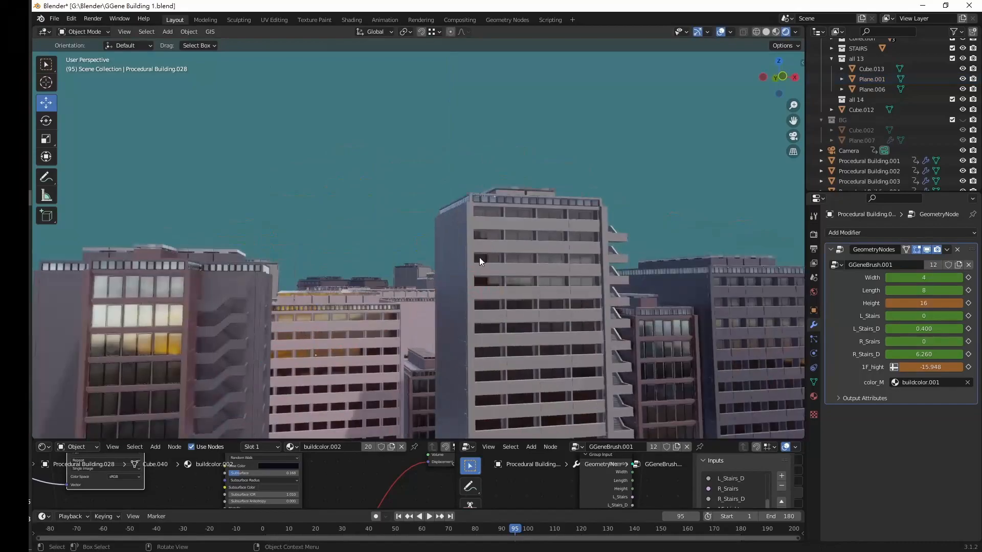
Select the narrow distant tower and set its Height to 34.
click(366, 266)
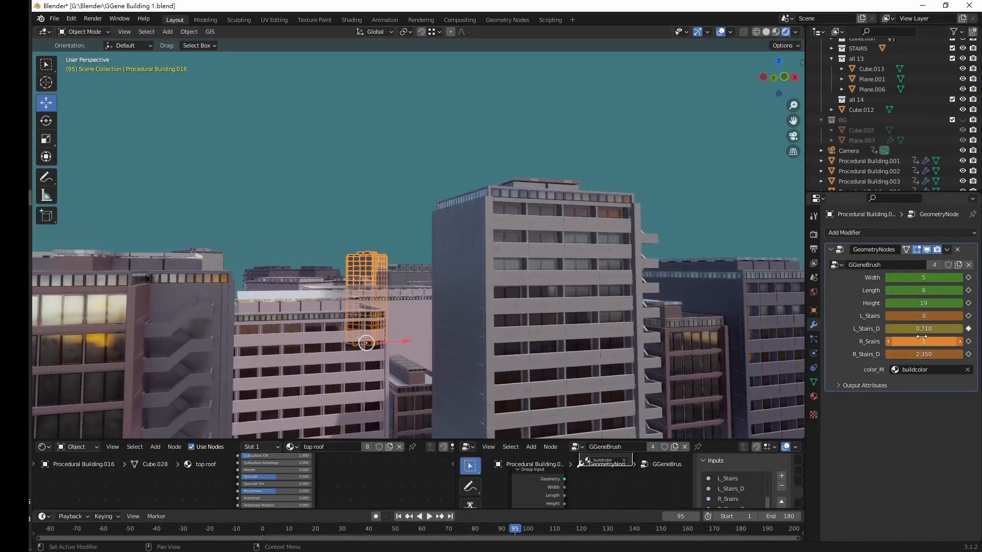
drag(927, 303, 954, 303)
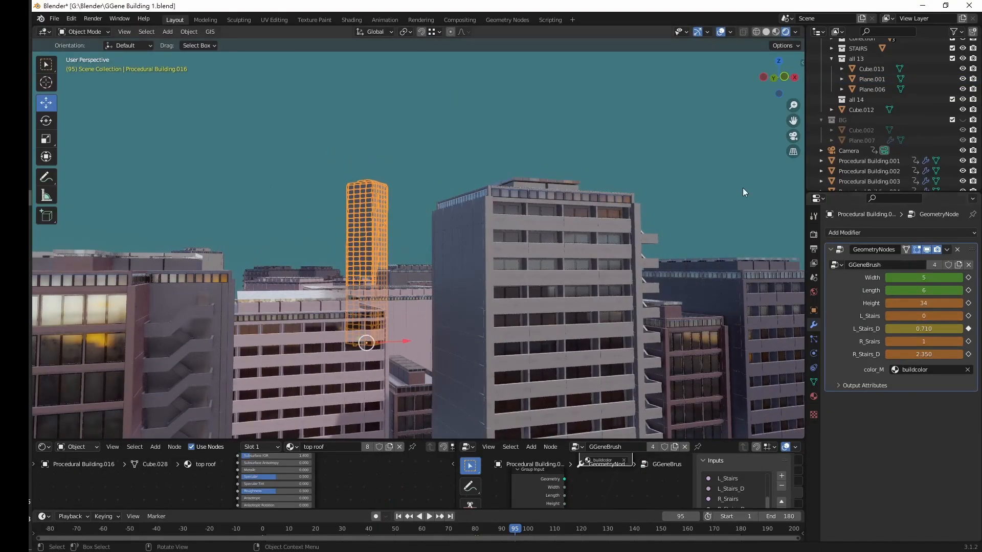
click(766, 296)
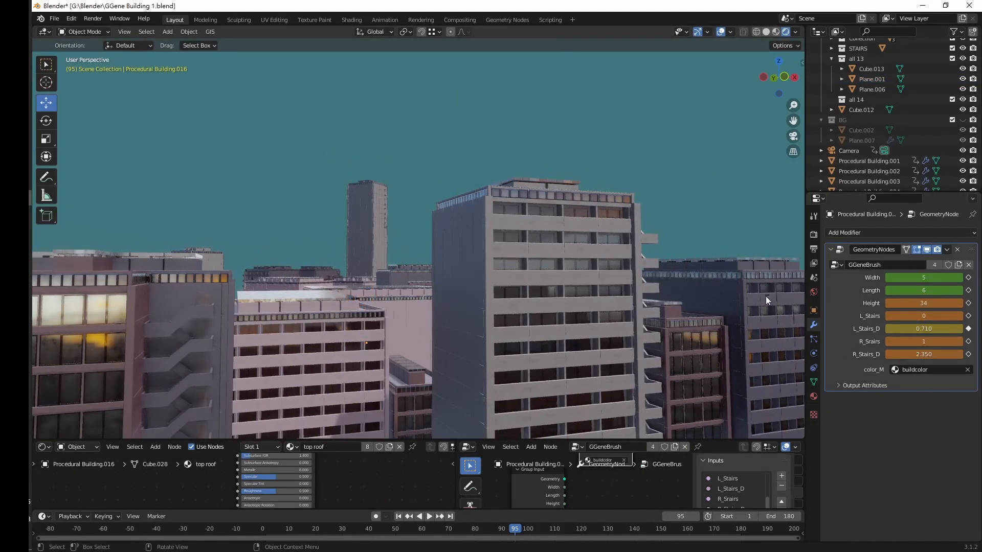
Raise the Height of another background building and select the small tower farthest away.
click(318, 270)
drag(924, 303, 947, 303)
click(674, 181)
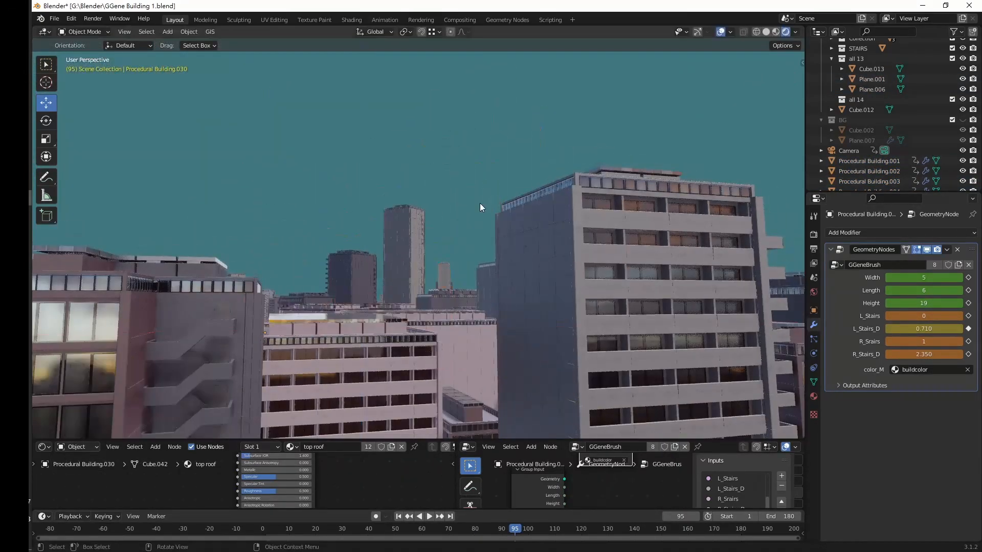
click(443, 292)
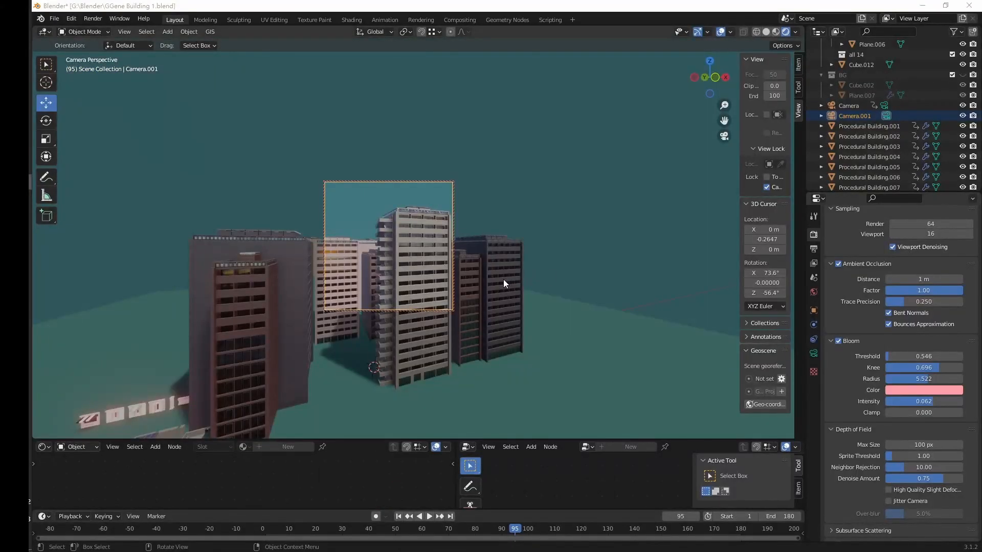
Move Camera.001 closer to the tall tower's stair side while looking through the locked camera view.
scroll(504, 279, up, 2)
scroll(496, 285, up, 2)
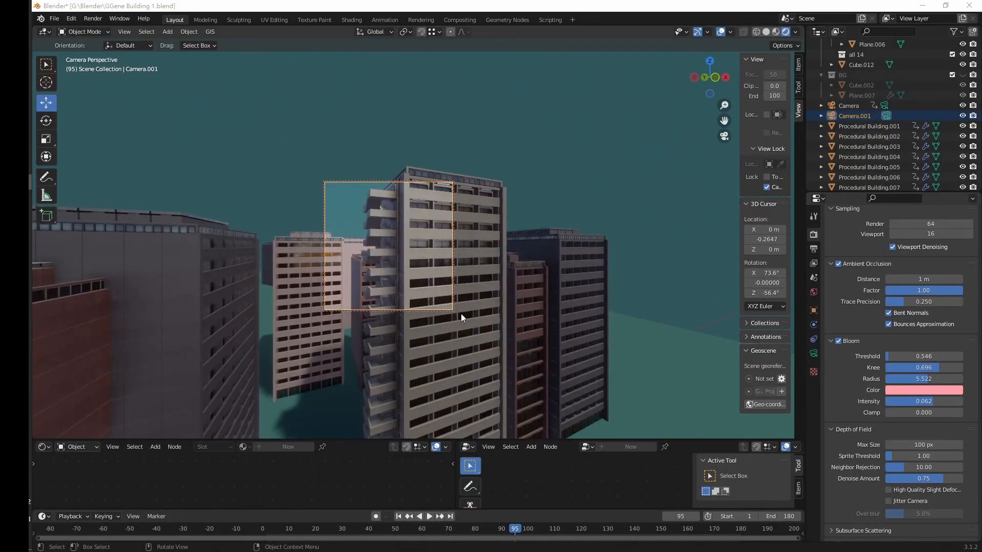
scroll(462, 314, up, 3)
scroll(481, 319, up, 2)
scroll(471, 322, up, 1)
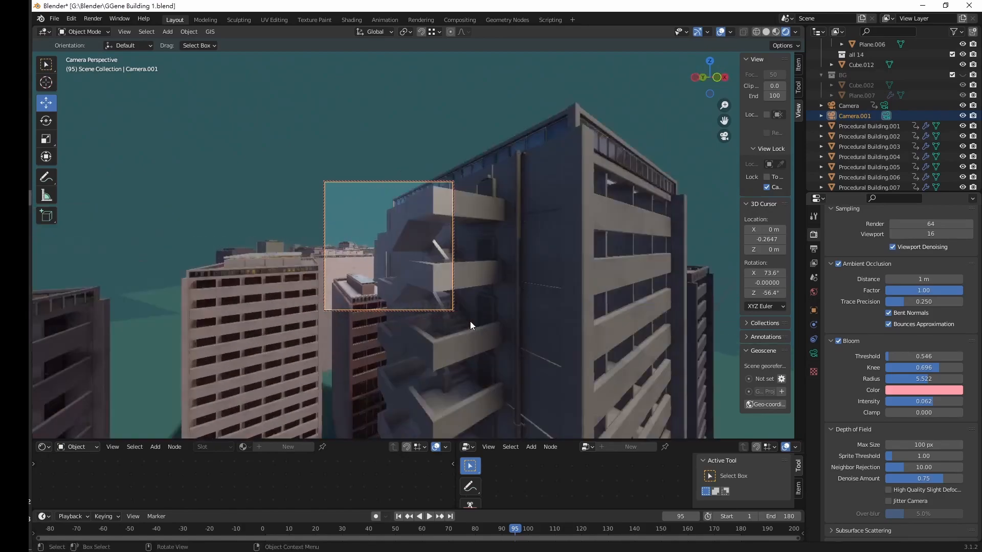
scroll(470, 321, down, 3)
scroll(449, 285, up, 2)
scroll(480, 345, up, 2)
scroll(481, 345, up, 2)
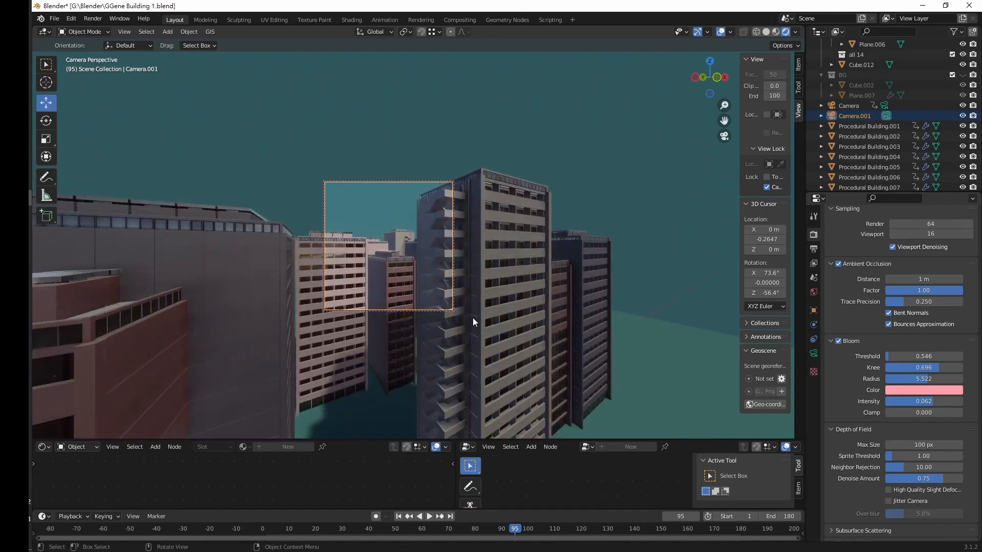
scroll(472, 320, up, 2)
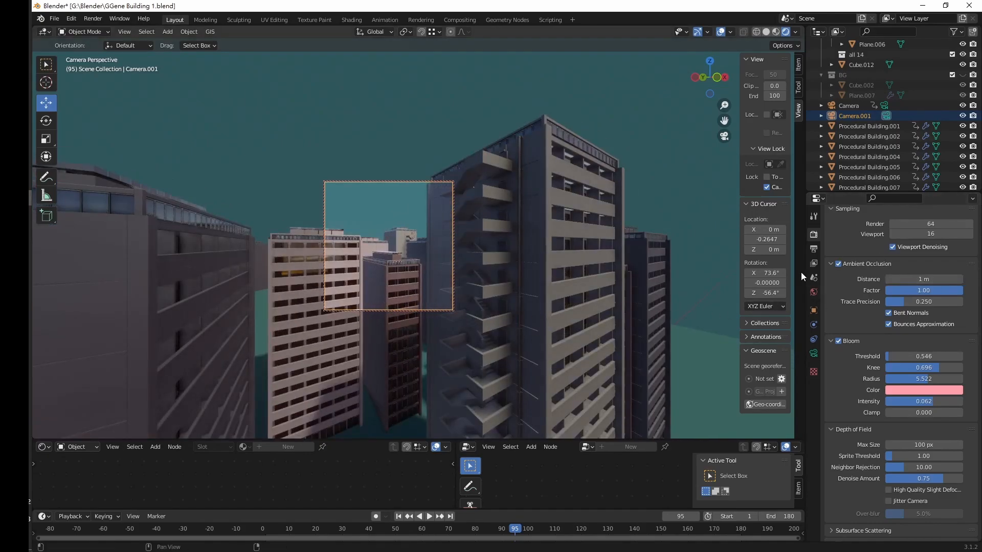
Set the render output resolution to 1920 × 1080 px.
click(813, 249)
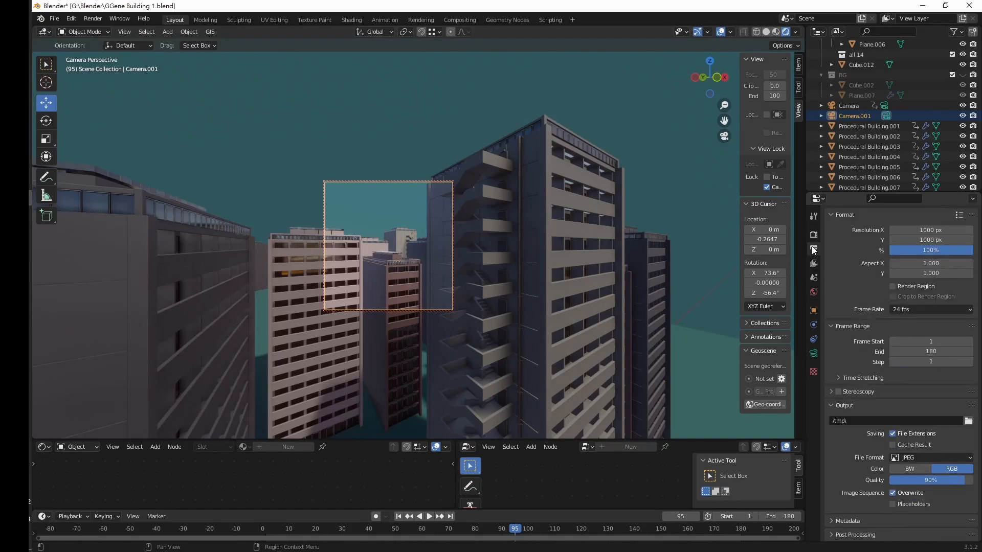
click(931, 230)
text(1920)
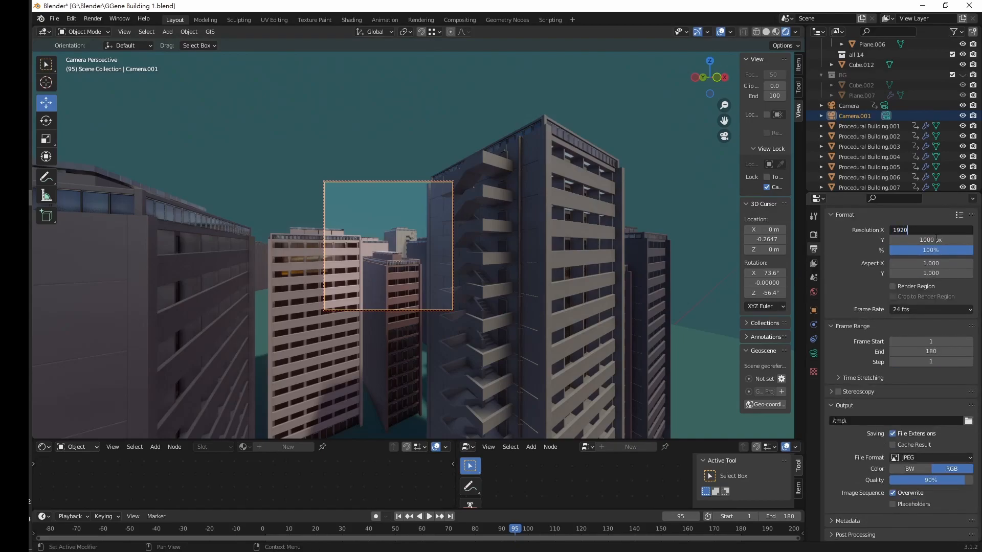
key(Tab)
text(1080)
key(Return)
Unlock the camera from the view to enlarge and center its frame, and relock it to reframe the tall tower.
click(767, 187)
scroll(419, 240, up, 8)
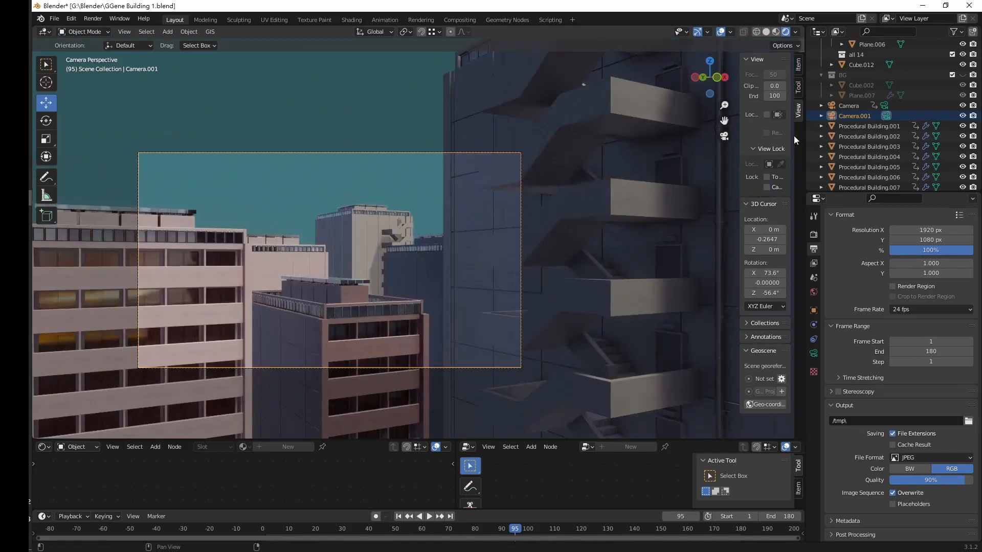
shift+middle_drag(419, 241, 523, 219)
click(767, 187)
scroll(500, 295, down, 2)
scroll(500, 294, down, 4)
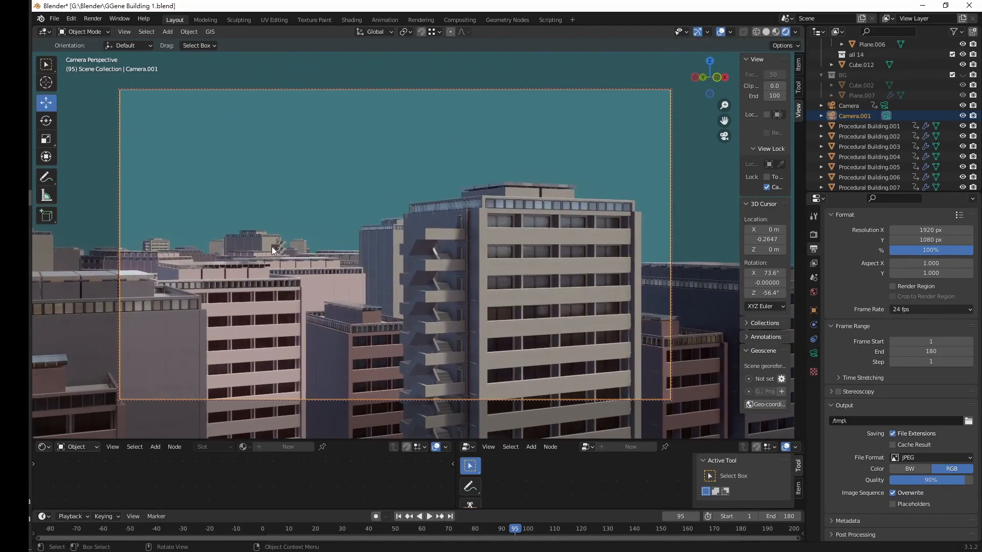
middle_drag(361, 300, 404, 317)
Select the pinkish tower behind the dark building and increase its Height value.
click(289, 296)
click(814, 325)
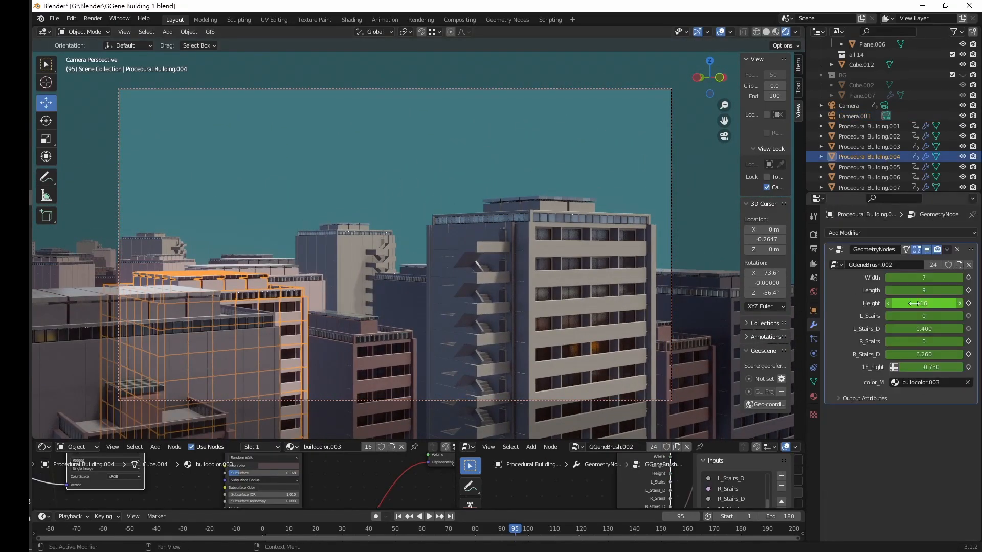
click(959, 303)
click(380, 317)
Select two of the background buildings together and duplicate them along the X axis.
click(159, 281)
shift+click(289, 316)
key(shift+d)
key(x)
click(384, 261)
Adjust the camera's framing of the skyline around the tall stair tower and render the image.
middle_drag(396, 250, 511, 344)
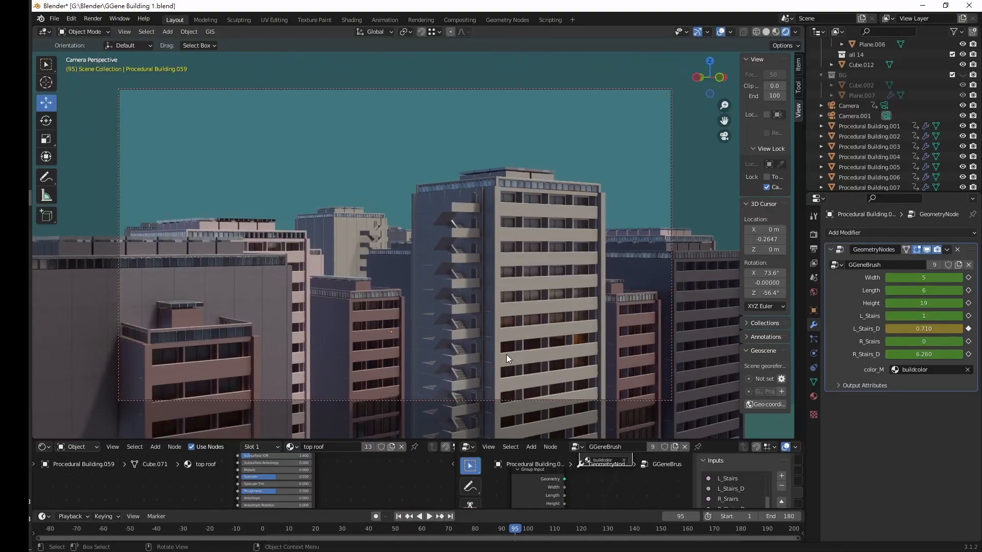
key(F12)
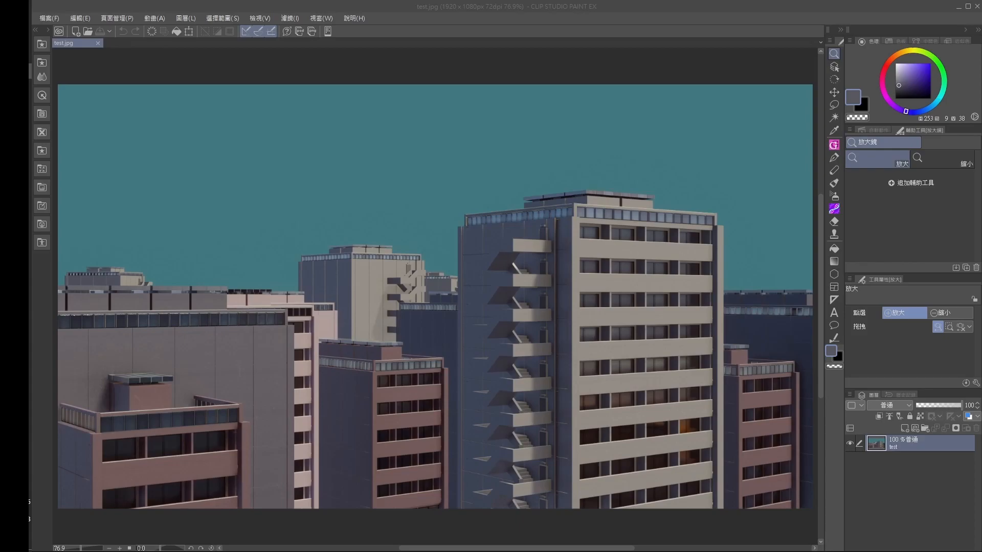
Open the cloud picture 0612.png in Clip Studio Paint alongside the render test.jpg and compare the two images.
drag(827, 72, 673, 39)
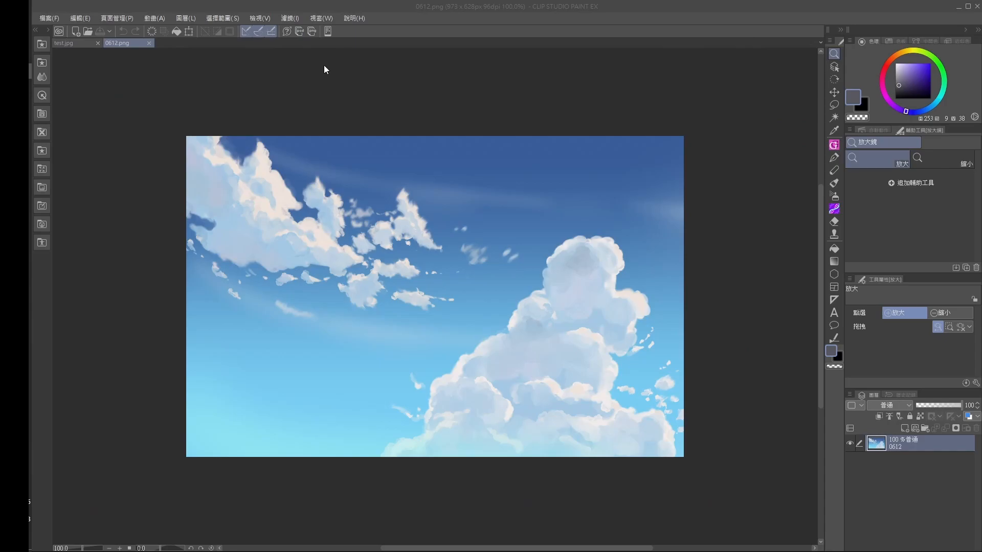
click(75, 45)
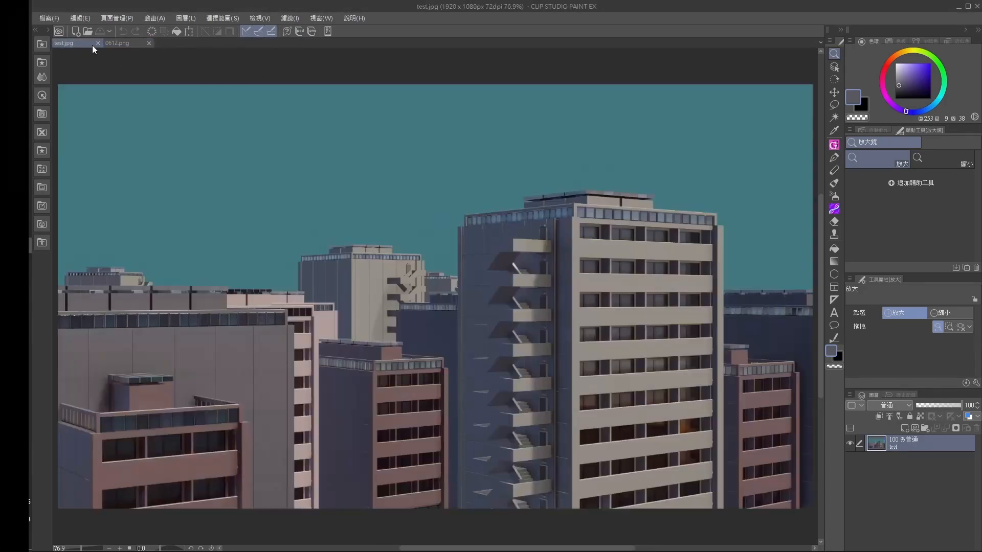
click(127, 44)
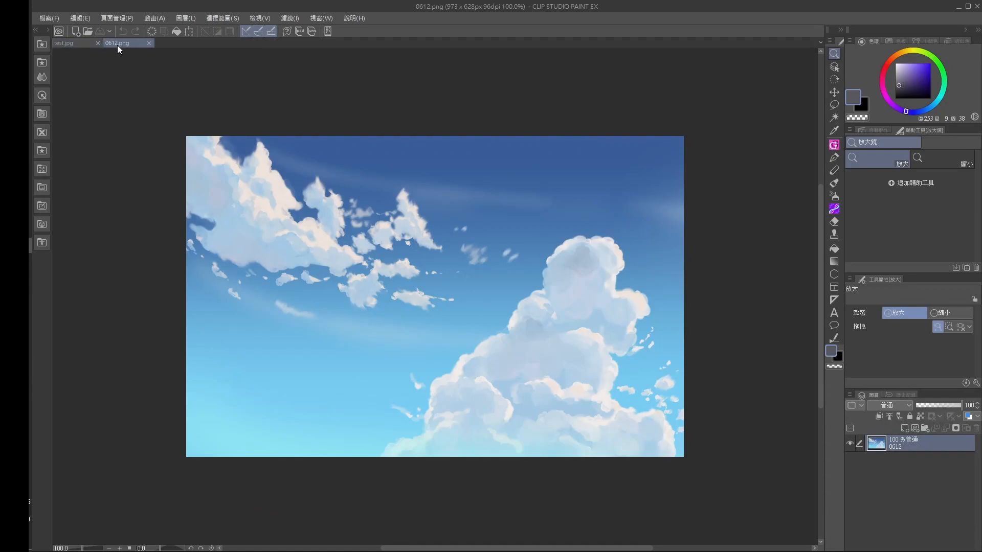
click(79, 45)
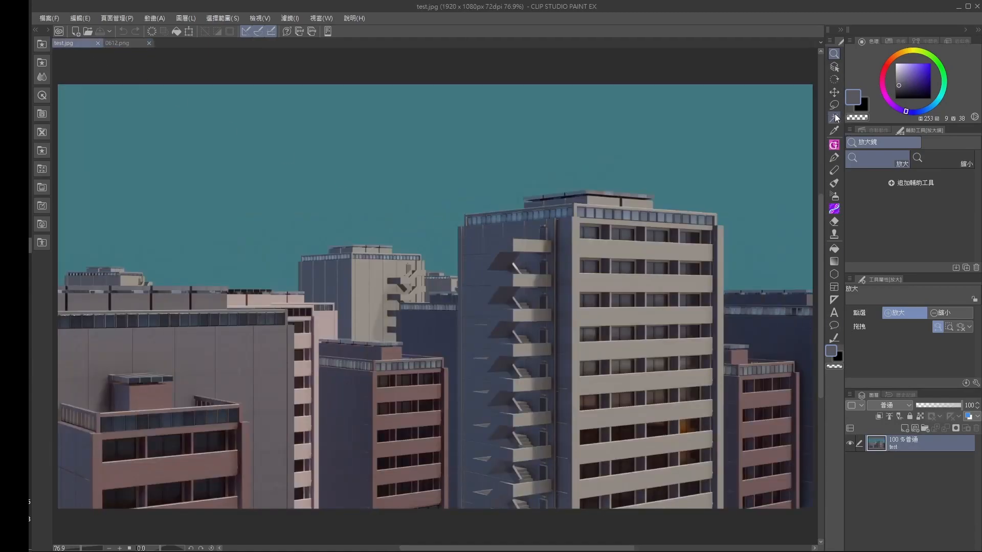
Auto-select the flat teal sky in test.jpg and delete it.
click(834, 118)
click(610, 144)
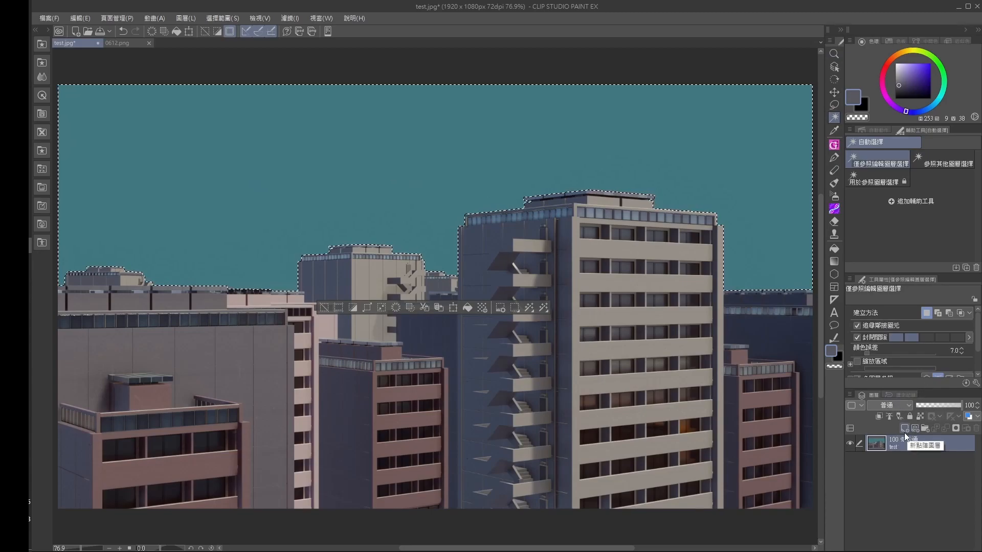
key(Delete)
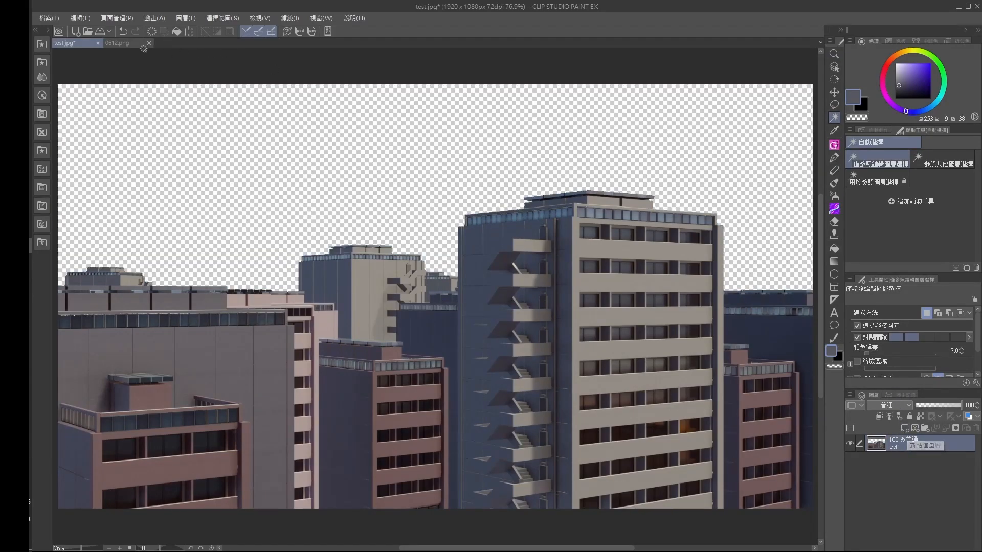
Copy the cloud picture from 0612.png into test.jpg and place its layer beneath the buildings layer.
click(123, 43)
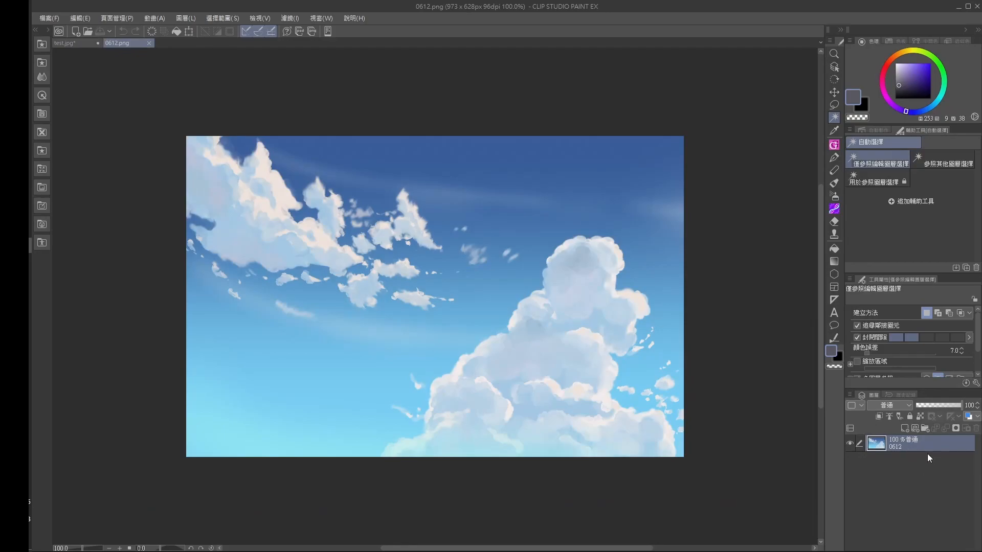
key(ctrl+c)
click(67, 43)
key(ctrl+v)
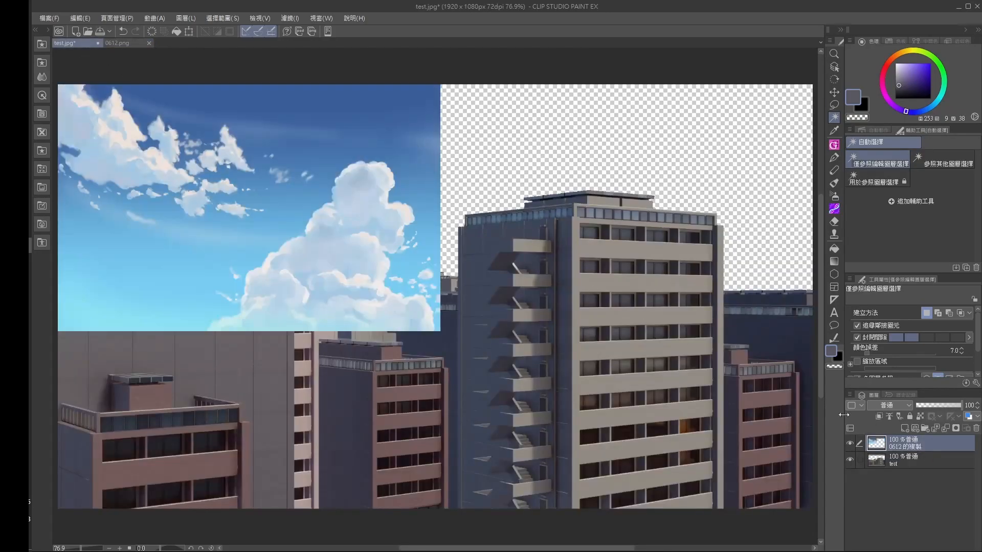
drag(921, 449, 919, 471)
Transform the cloud layer, enlarging and slightly rotating it to fill the whole sky behind the buildings.
key(slash)
scroll(423, 314, down, 2)
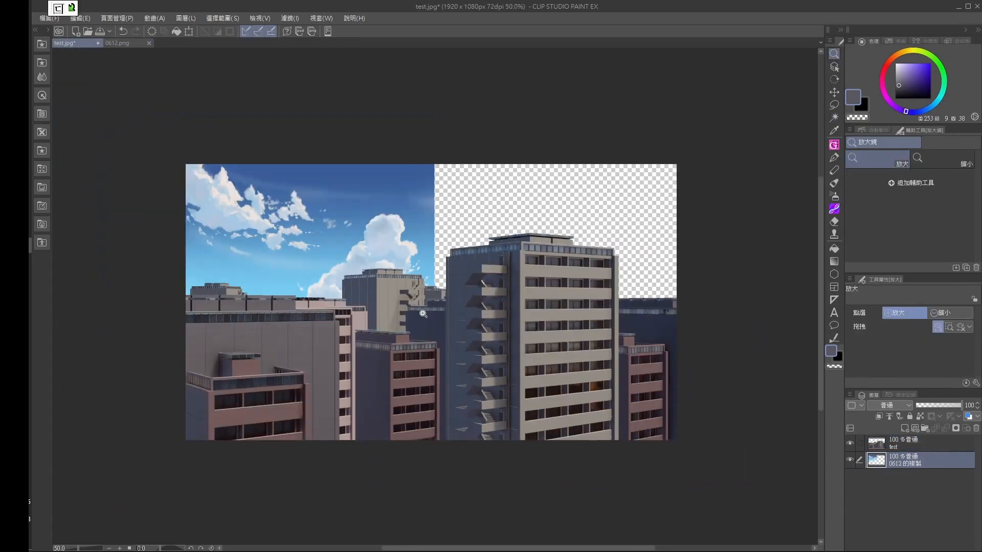
key(ctrl+t)
drag(438, 168, 682, 108)
drag(634, 197, 630, 308)
drag(678, 121, 683, 140)
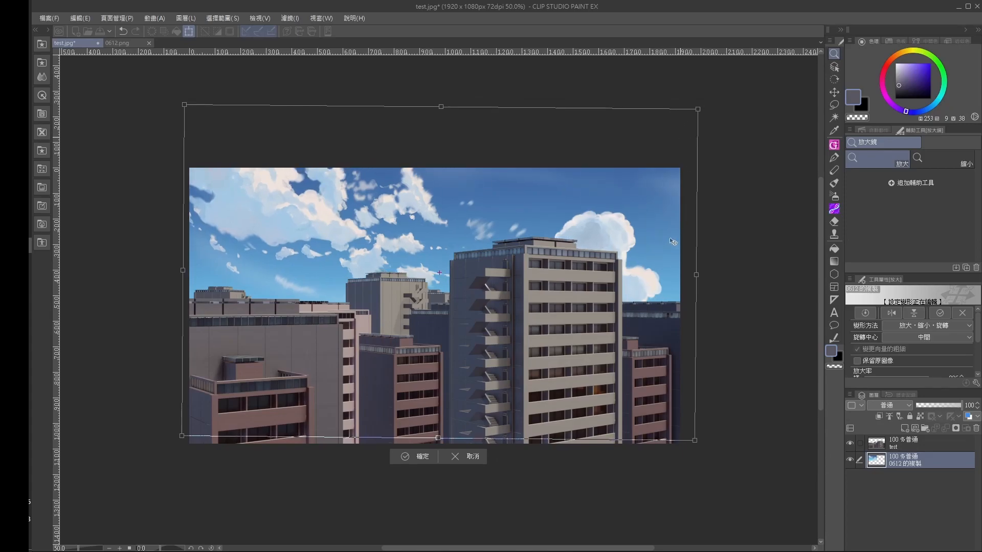
key(Return)
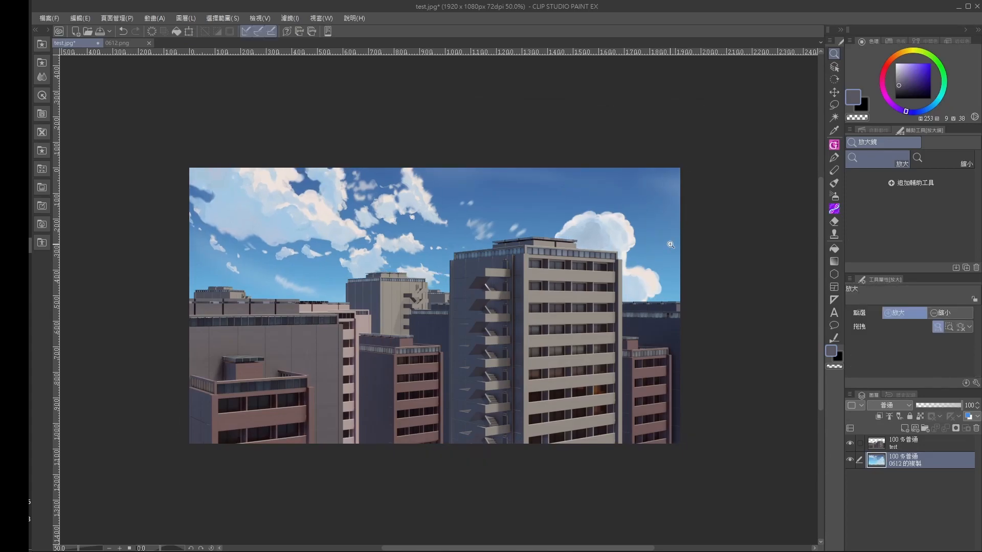
Add a new vector layer above the buildings layer and choose the GGB_normaledge_line brush.
click(510, 345)
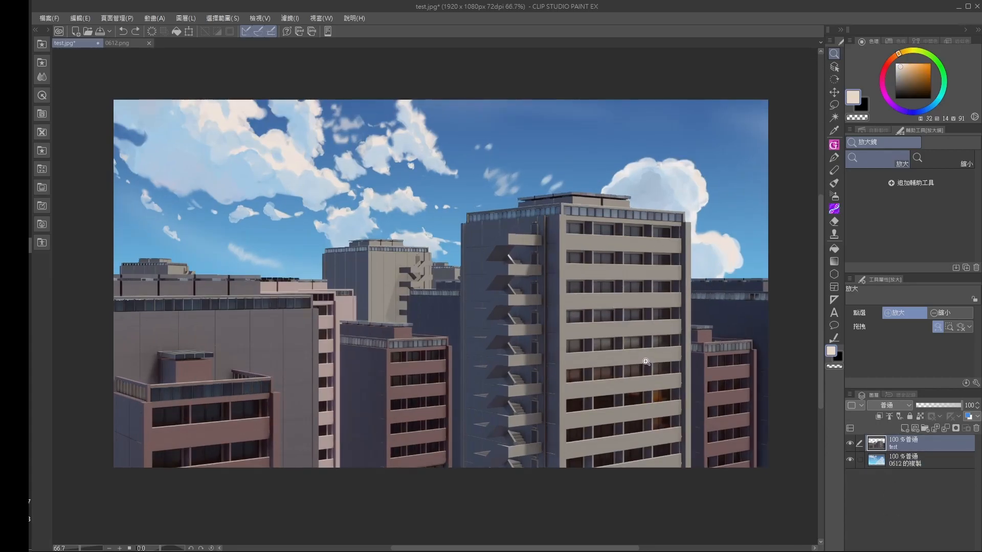
click(904, 429)
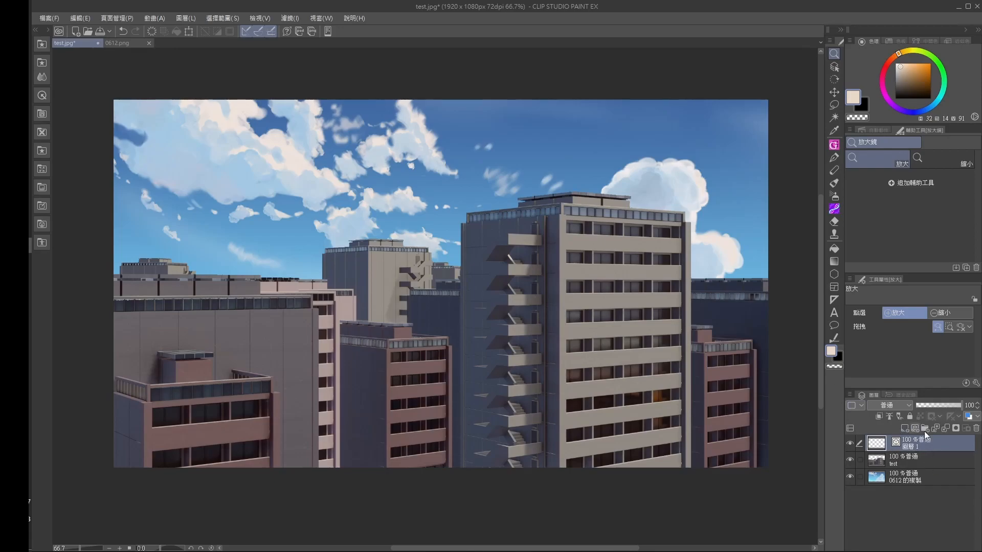
click(835, 209)
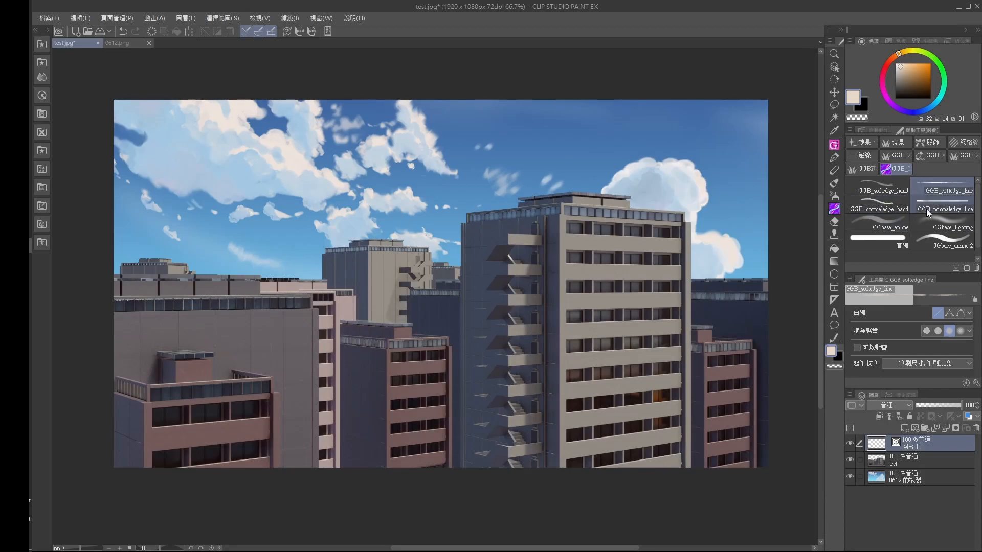
click(949, 207)
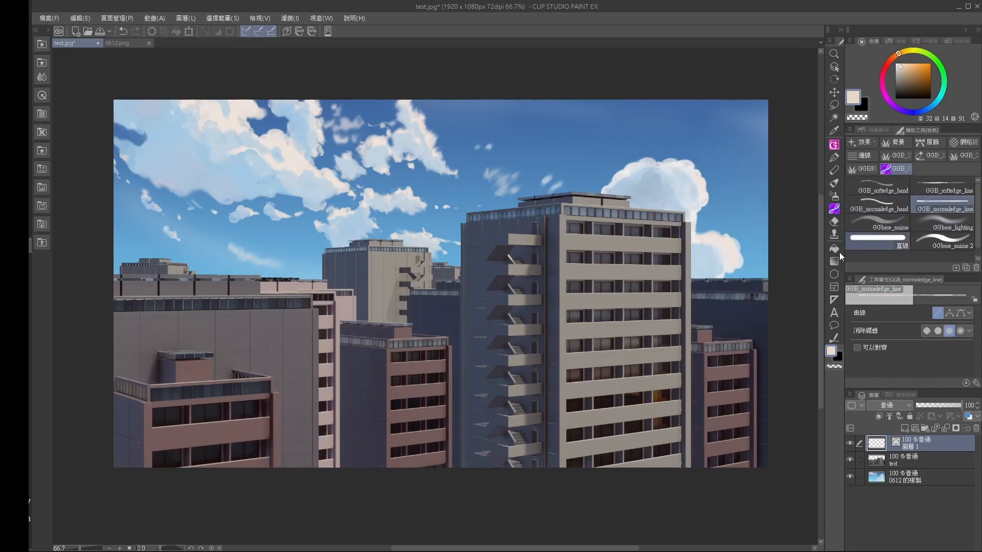
Sample the tall tower's wall colour for the line brush and adjust it to a pale beige highlight tone.
key(ctrl+space)
scroll(711, 272, up, 5)
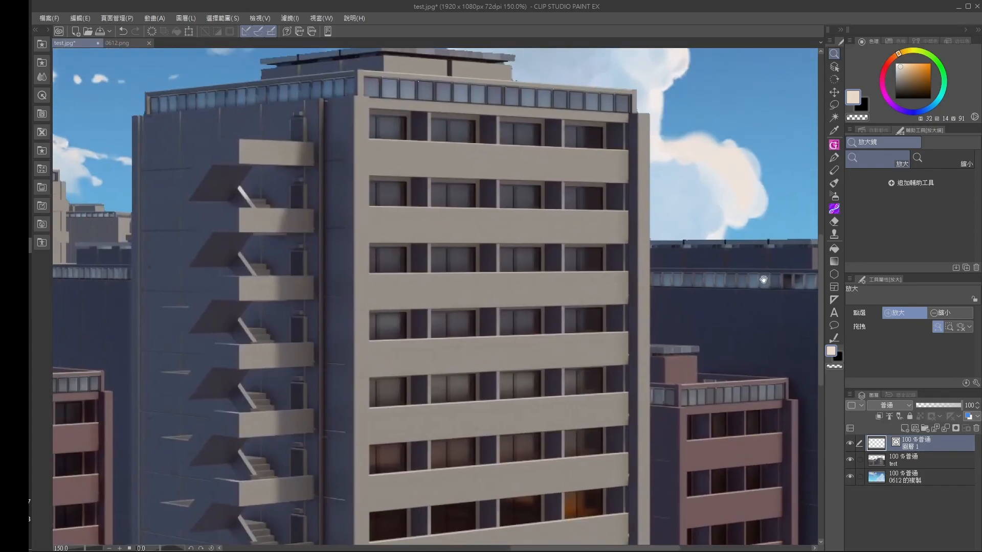
click(834, 208)
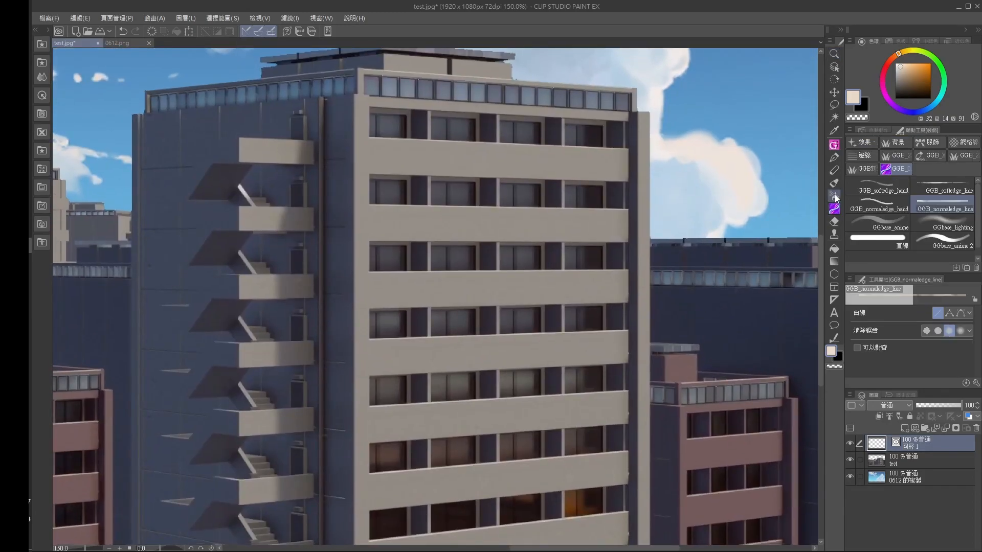
alt+click(648, 143)
click(901, 68)
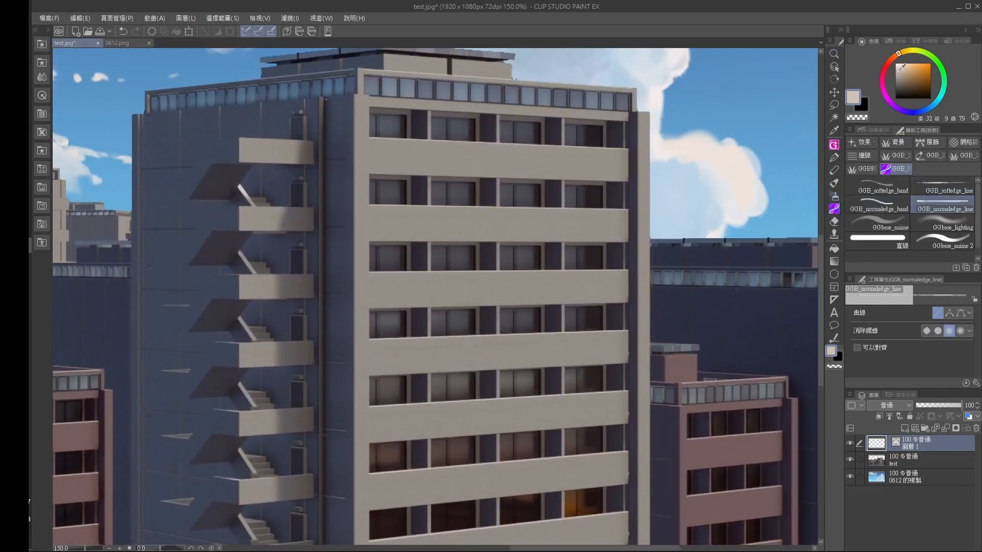
drag(654, 263, 638, 231)
drag(632, 82, 632, 191)
key(ctrl+z)
drag(632, 82, 632, 543)
mouse_move(670, 436)
mouse_down()
mouse_move(656, 250)
mouse_move(633, 296)
mouse_move(632, 343)
mouse_up()
key(ctrl+z)
Draw vertical highlight lines down both edges of the tall tower's far-right pillar.
key(slash)
alt+click(630, 205)
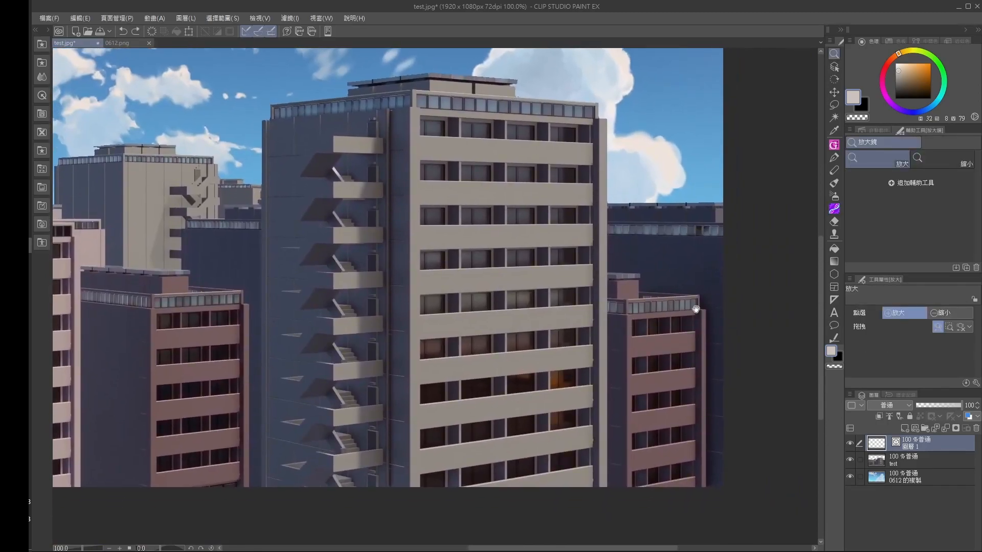
click(834, 209)
drag(606, 120, 607, 506)
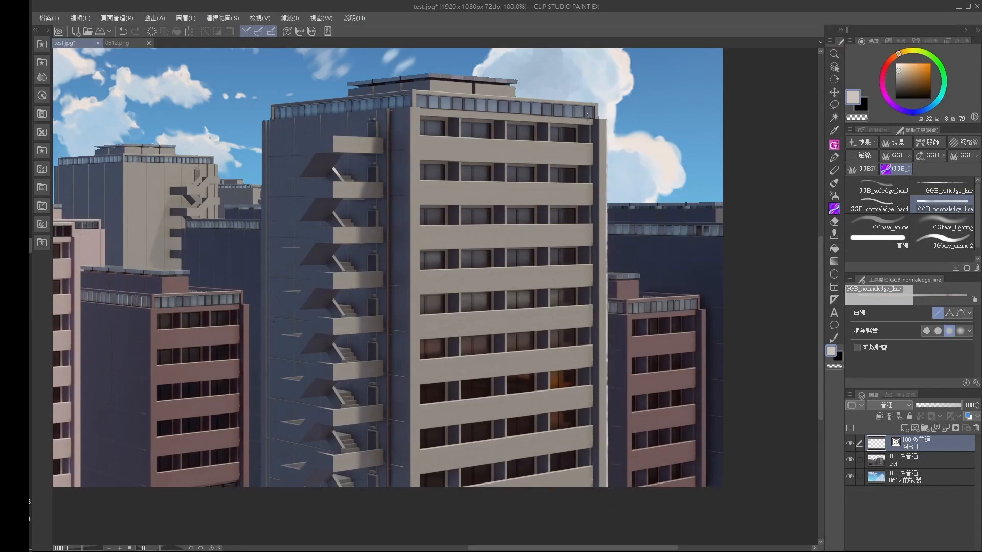
mouse_move(599, 121)
mouse_down()
mouse_move(607, 543)
mouse_move(597, 517)
mouse_up()
Draw vertical highlight lines down both edges of the tall tower's front corner pillar.
drag(475, 153, 468, 219)
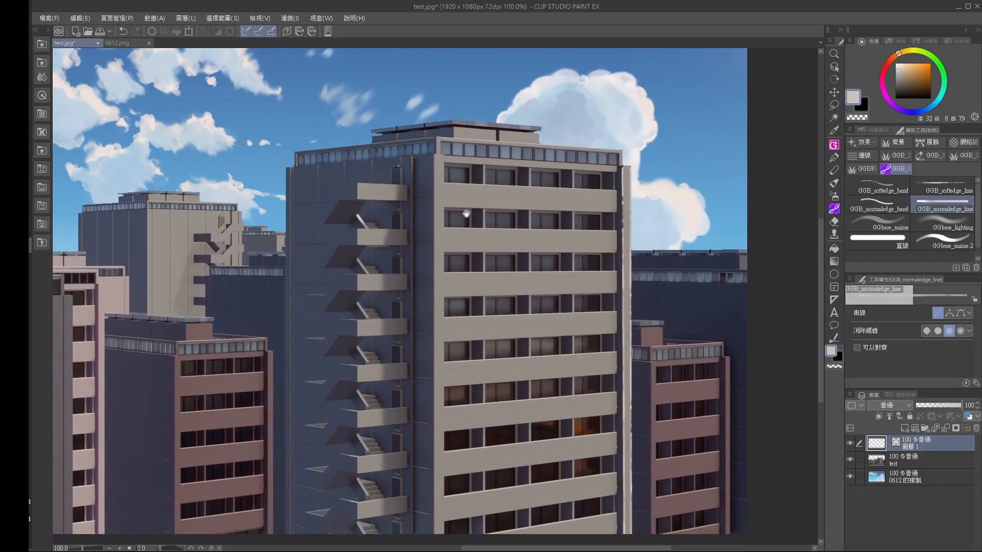
drag(434, 154, 434, 521)
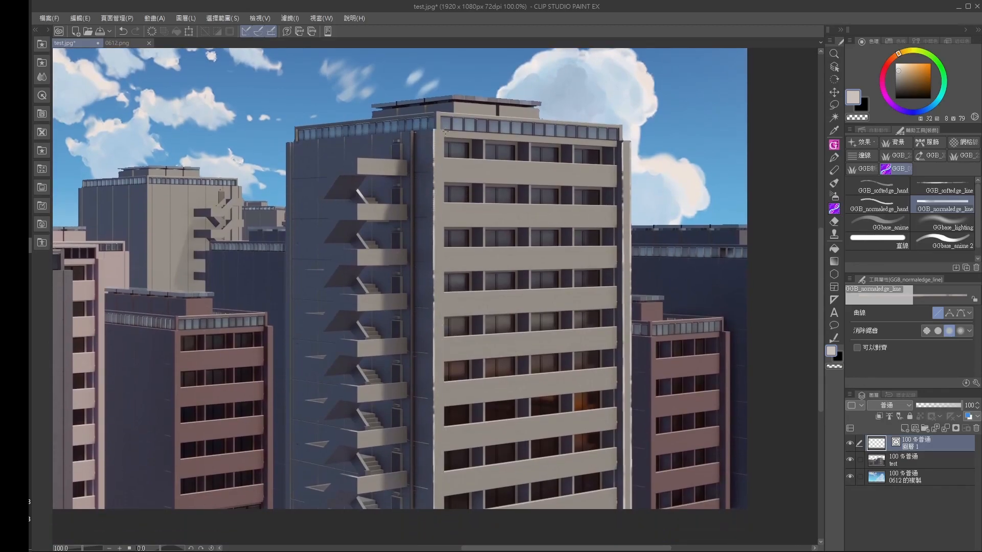
mouse_move(443, 129)
mouse_down()
mouse_move(444, 522)
mouse_move(441, 510)
mouse_up()
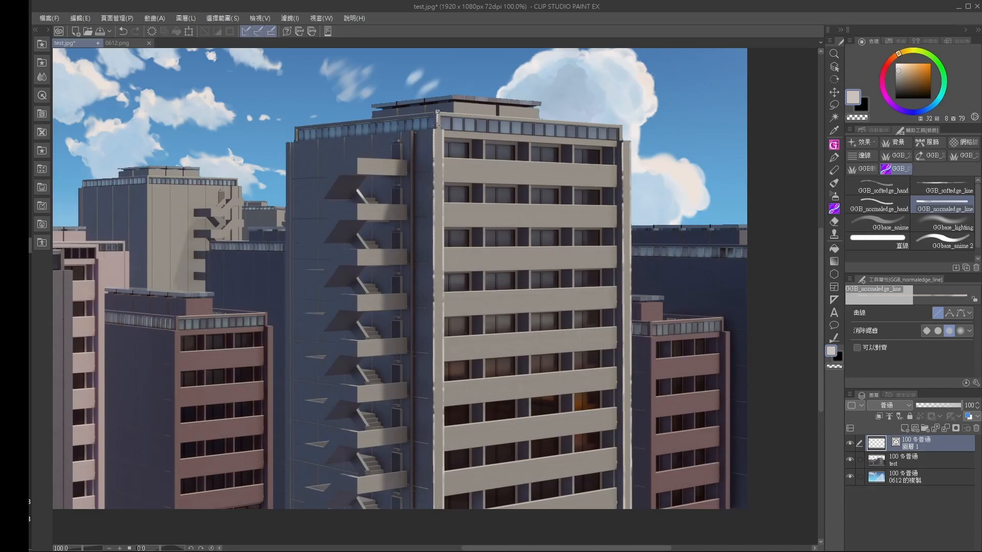
drag(438, 114, 624, 126)
key(ctrl+z)
Draw highlight lines along the top edges of the front-facade balcony bands, floor by floor down the tall tower.
drag(443, 159, 616, 166)
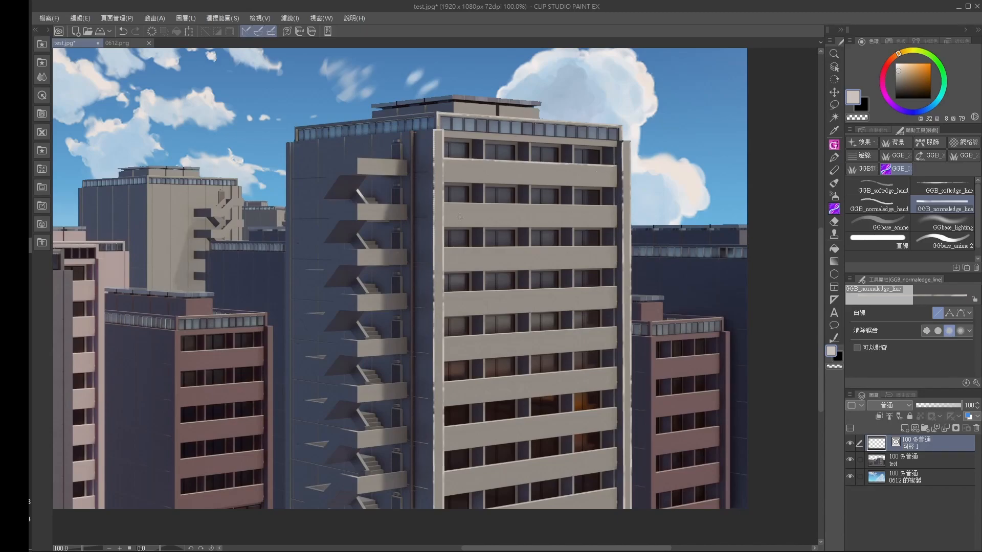
drag(443, 202, 617, 206)
drag(616, 246, 444, 248)
drag(616, 287, 443, 293)
mouse_move(617, 327)
mouse_down()
mouse_move(473, 345)
mouse_move(444, 339)
mouse_up()
drag(443, 383, 617, 368)
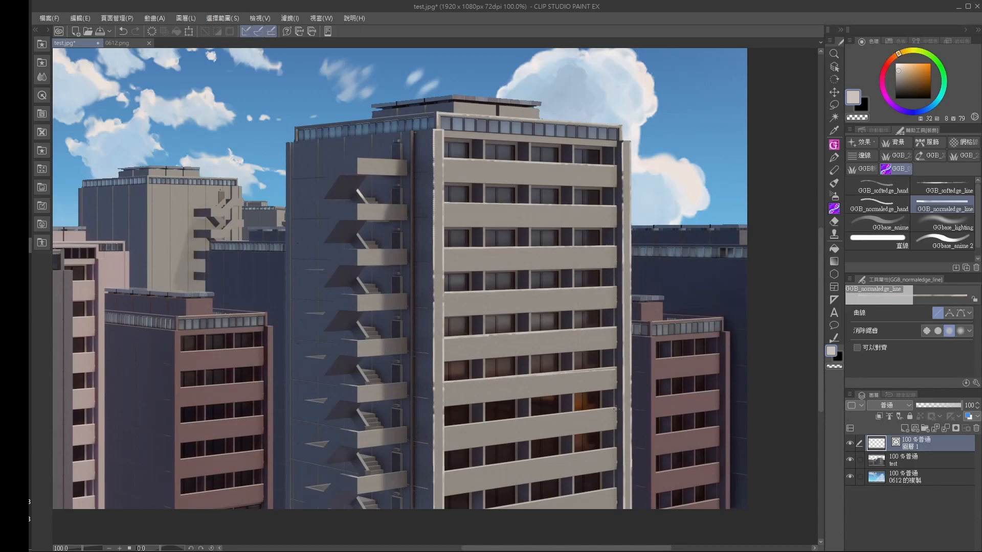
drag(618, 409, 443, 432)
drag(443, 472, 617, 449)
drag(617, 488, 484, 510)
Select the misaligned highlight on the lower balcony band and move its end points onto the band's top edge.
scroll(598, 341, up, 2)
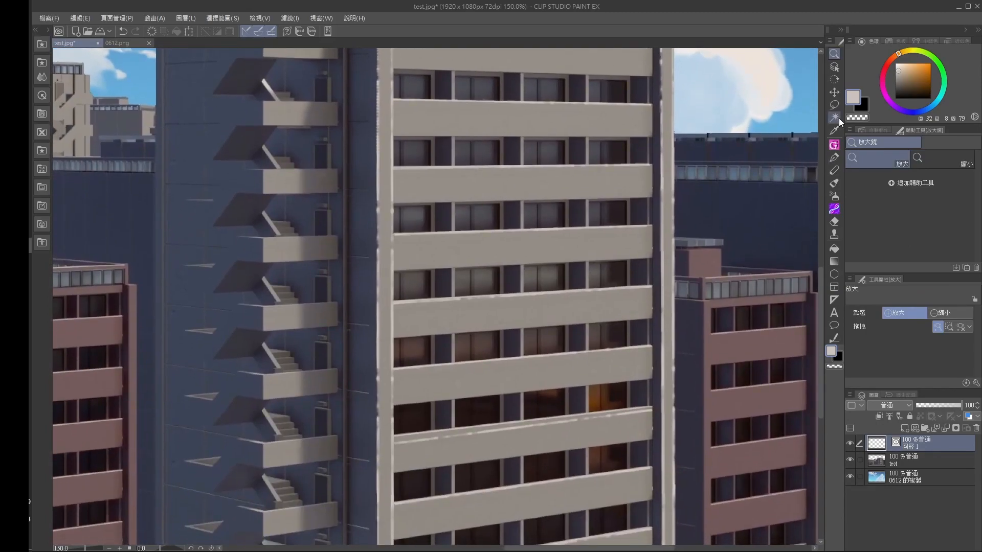
click(839, 67)
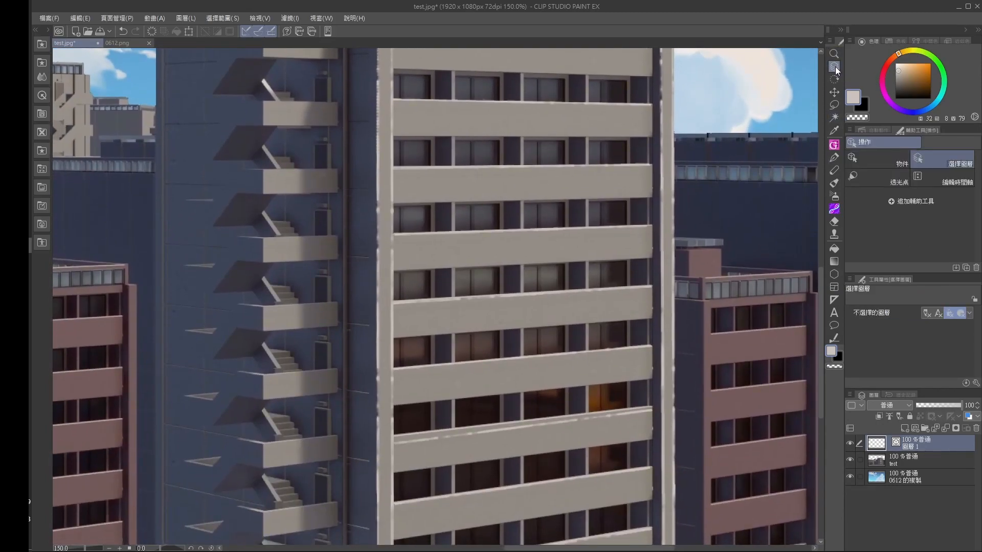
click(869, 160)
click(588, 423)
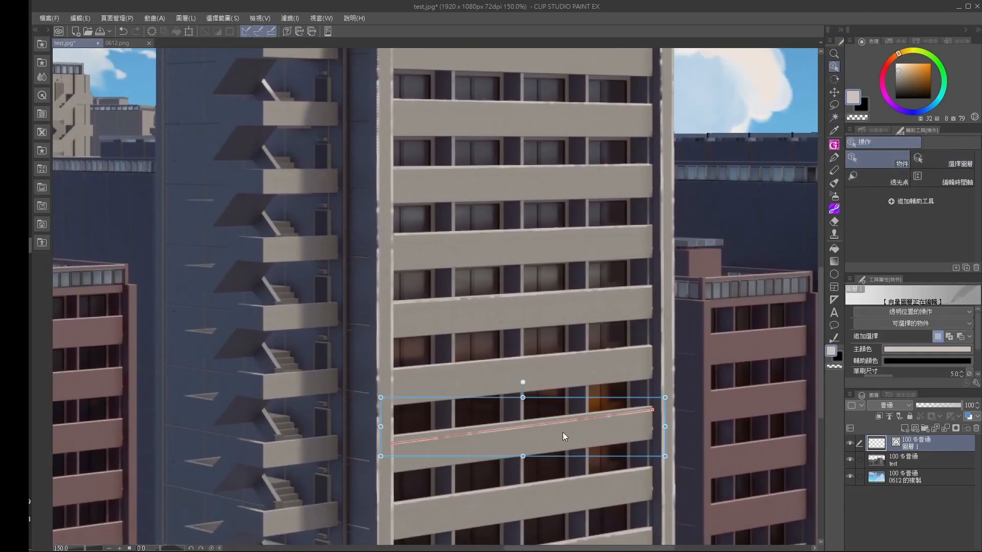
drag(393, 444, 393, 438)
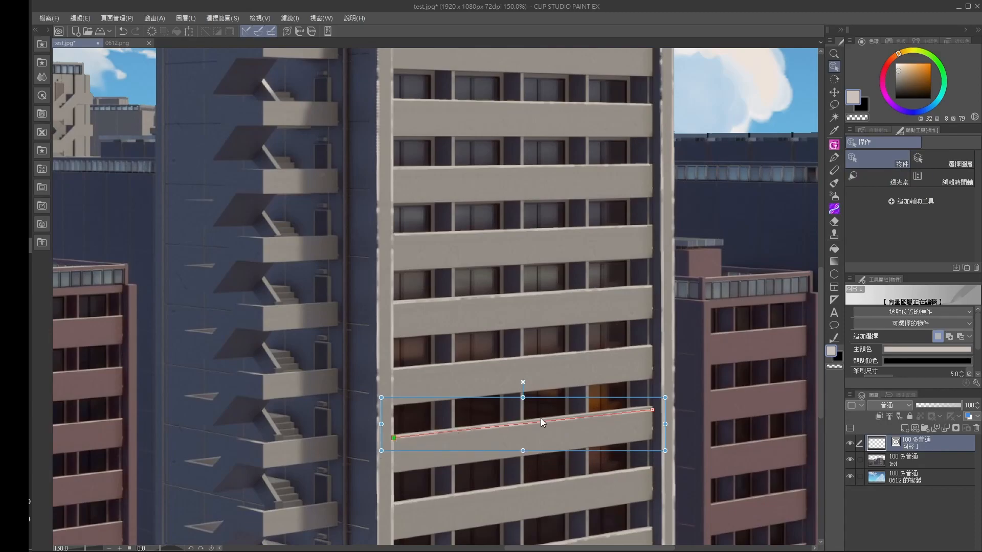
drag(653, 410, 653, 407)
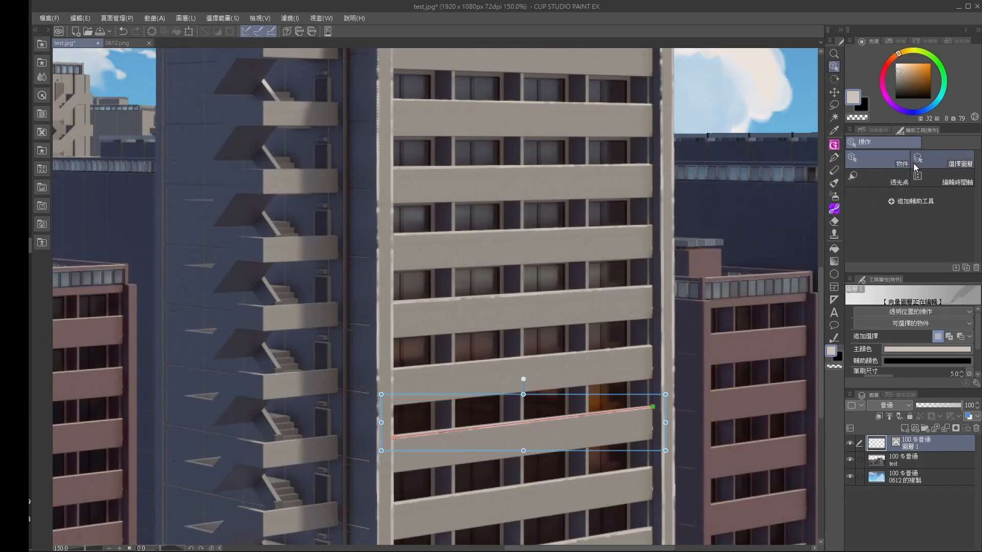
Draw a highlight line along the rooftop railing's upper edge on the tall tower's stair side.
click(836, 211)
middle_drag(580, 141, 577, 267)
mouse_move(391, 125)
mouse_down()
mouse_move(649, 134)
mouse_move(389, 118)
mouse_up()
drag(338, 134, 442, 152)
drag(481, 109, 272, 132)
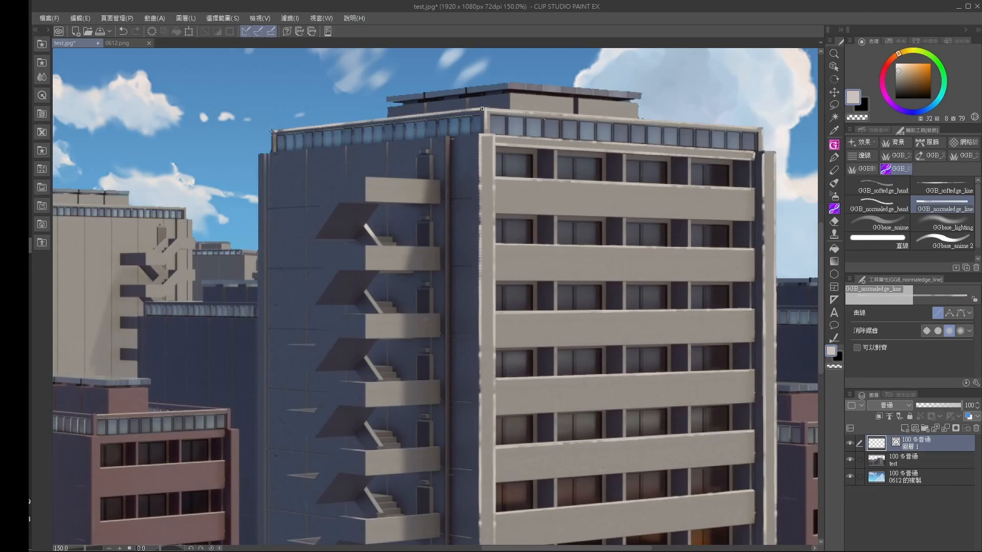
Draw short vertical highlights on the outer corners of the stair balconies down the tall tower.
drag(366, 176, 391, 105)
drag(390, 205, 391, 173)
drag(392, 266, 392, 244)
drag(391, 335, 391, 310)
drag(391, 403, 391, 381)
drag(391, 473, 391, 450)
drag(391, 541, 433, 350)
drag(395, 465, 395, 440)
Draw highlight lines along the top edges of the stair balconies, working up the tall tower.
drag(394, 445, 466, 434)
drag(394, 379, 472, 366)
drag(394, 310, 470, 298)
drag(392, 244, 465, 231)
drag(395, 173, 474, 167)
drag(423, 134, 402, 221)
drag(372, 186, 447, 184)
drag(446, 120, 376, 118)
mouse_move(397, 77)
mouse_down()
mouse_move(384, 179)
mouse_move(433, 154)
mouse_up()
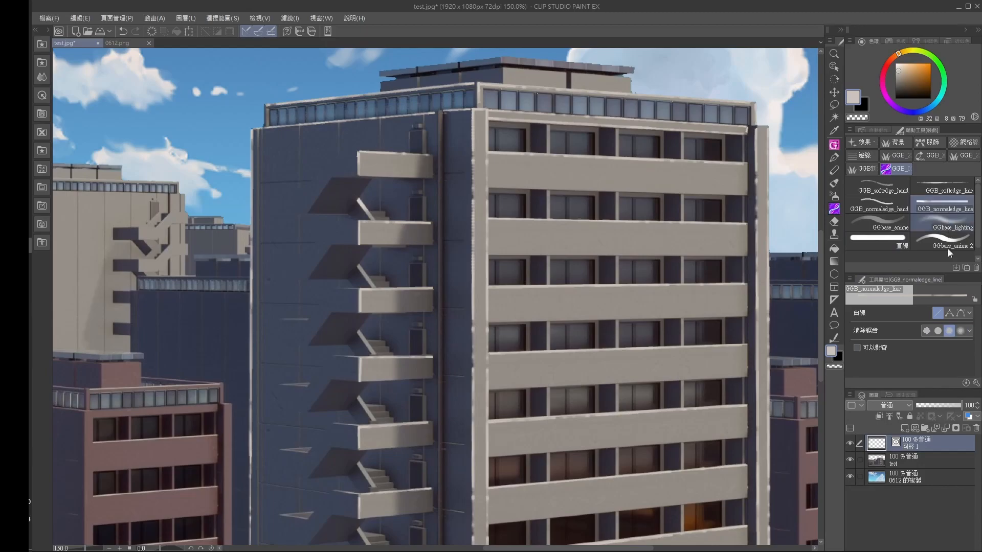
Open the line brush's detailed settings and make its ink Opacity option appear among the tool properties.
click(976, 383)
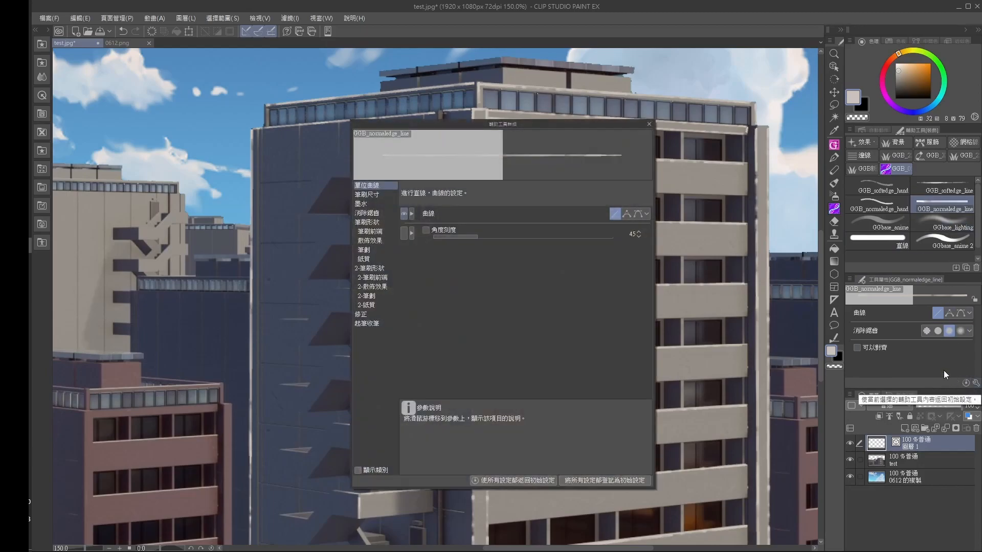
click(382, 193)
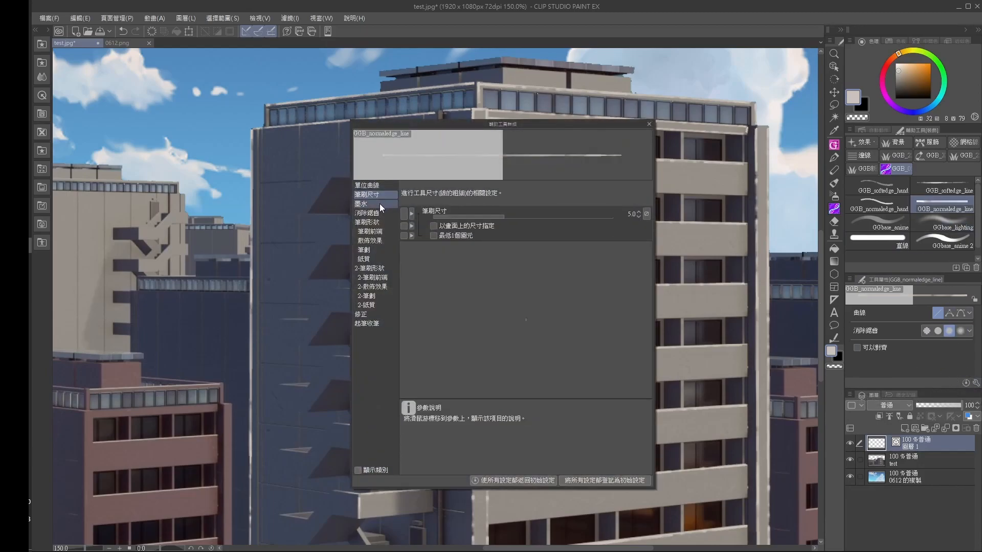
click(379, 204)
click(405, 213)
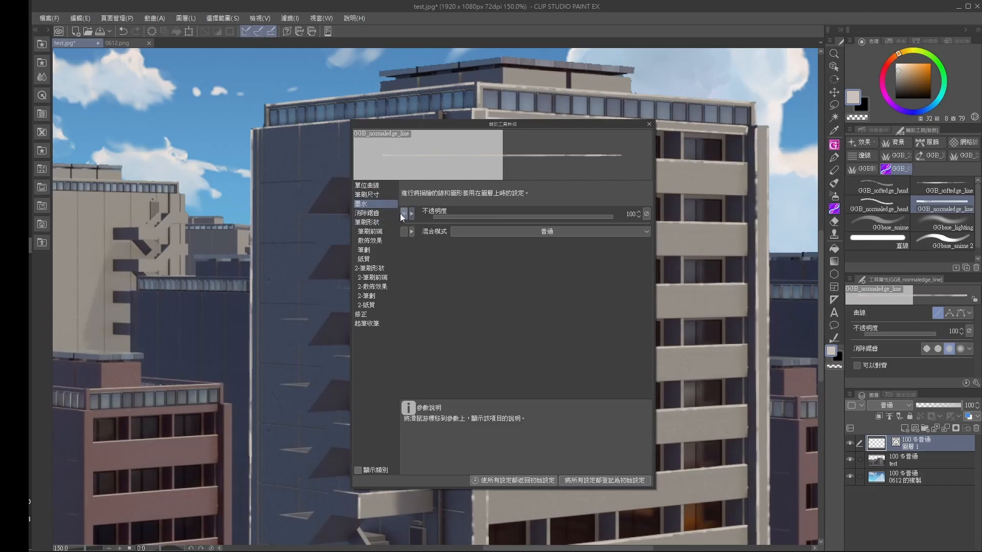
Lower the line brush's opacity to 55 and draw faint highlight lines along the bottom edges of the tall tower's stair balconies.
click(649, 124)
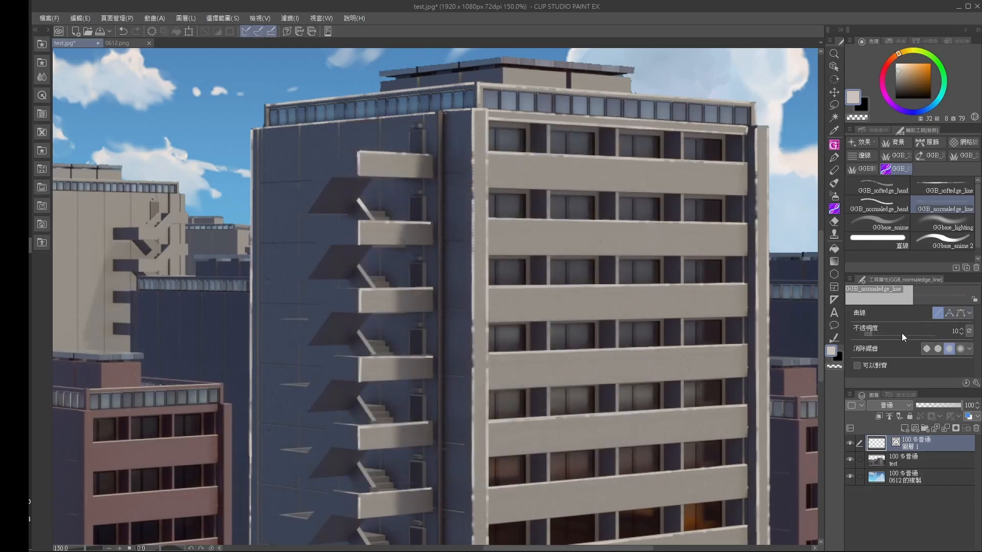
click(905, 333)
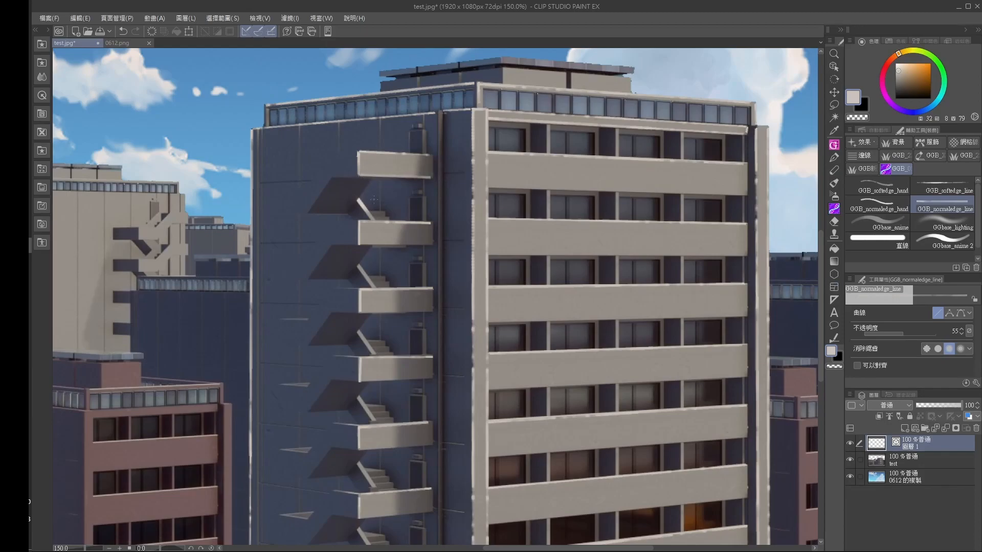
drag(360, 244, 433, 245)
drag(432, 311, 360, 313)
drag(361, 381, 432, 380)
mouse_move(358, 451)
mouse_down()
mouse_move(437, 445)
mouse_move(436, 345)
mouse_move(379, 362)
mouse_move(448, 358)
mouse_up()
drag(378, 434, 448, 423)
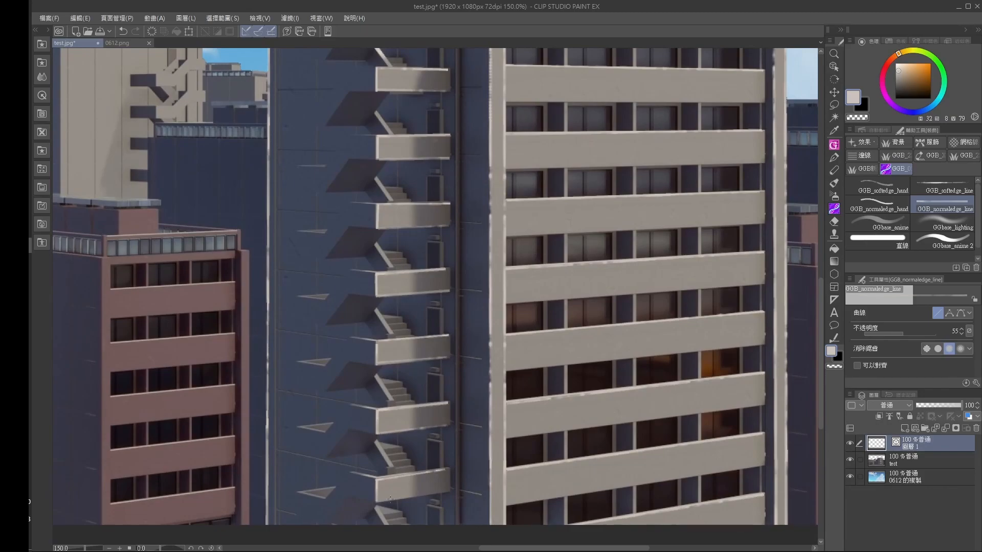
drag(377, 500, 448, 491)
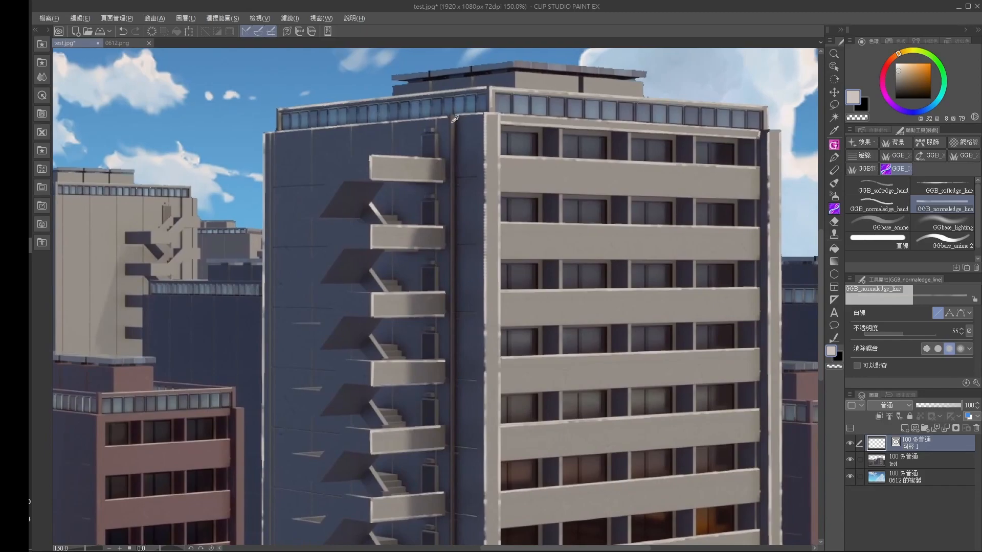
Pick a darker beige (H 26, S 11, V 62) and draw a long vertical highlight down the narrow column beside the stair balconies.
click(899, 77)
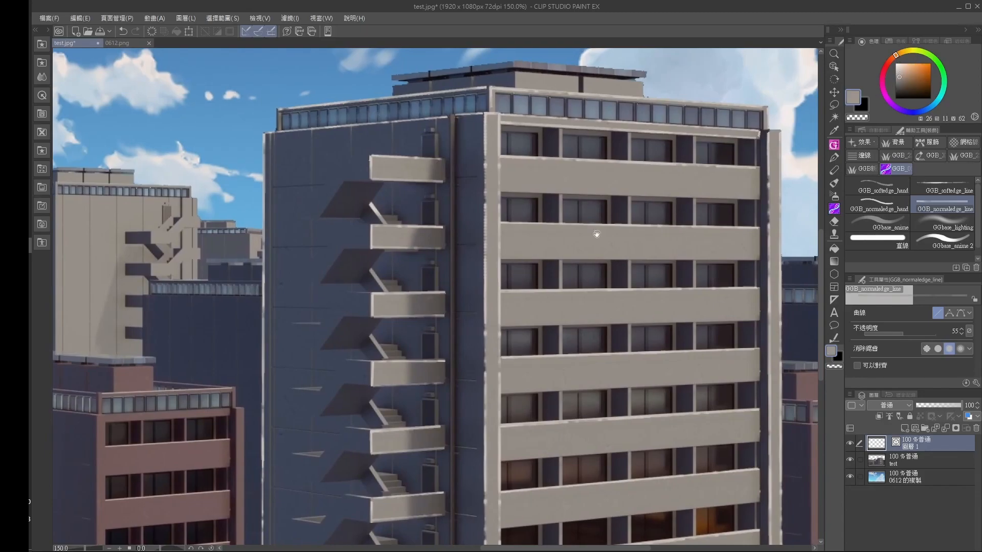
drag(464, 181, 444, 132)
mouse_move(431, 68)
mouse_down()
mouse_move(433, 284)
mouse_move(423, 253)
mouse_move(418, 488)
mouse_up()
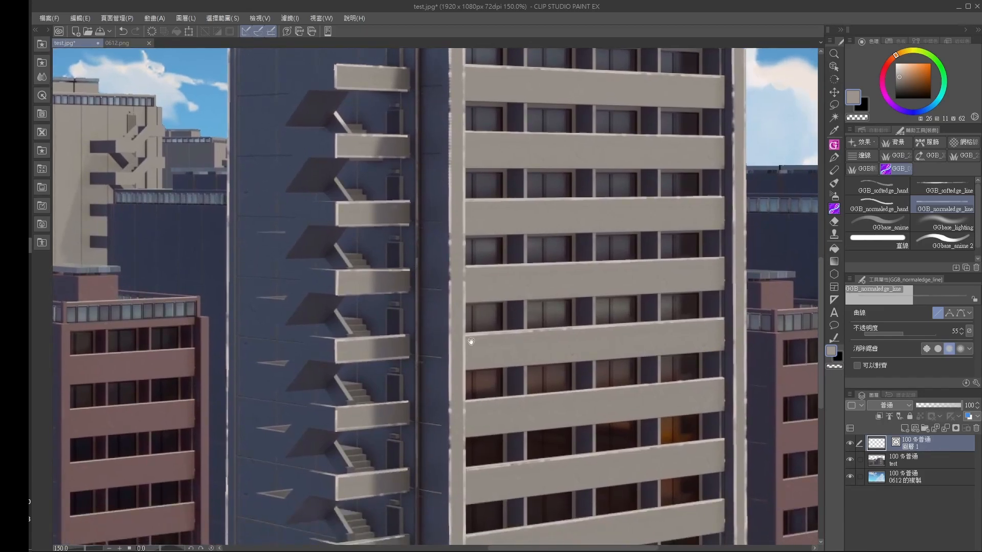
drag(474, 330, 471, 241)
drag(413, 410, 414, 500)
Draw short vertical lines down from the outer ends of the small wall ledges on the tower's stair side, floor by floor.
drag(298, 342, 321, 340)
ctrl+click(289, 417)
drag(321, 435, 423, 346)
click(834, 208)
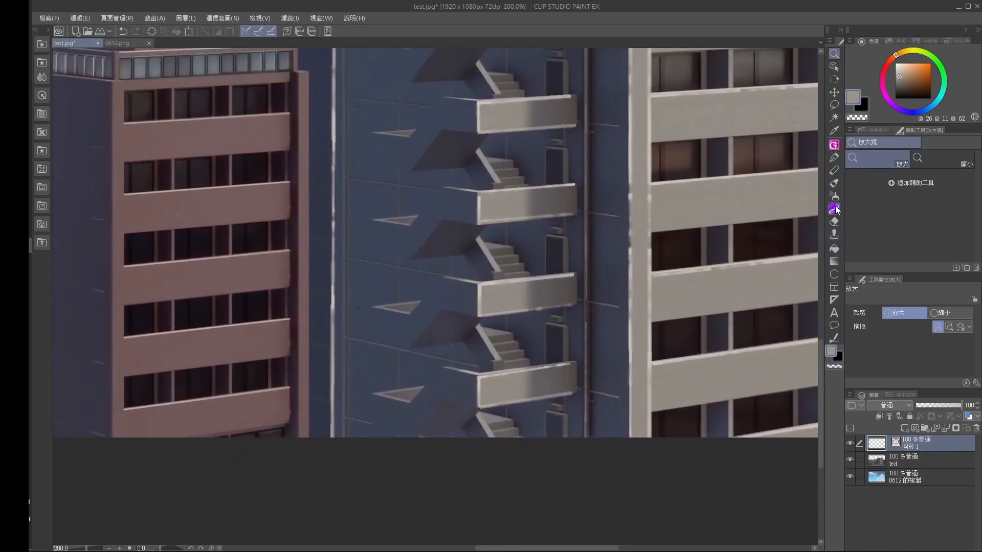
drag(372, 220, 375, 253)
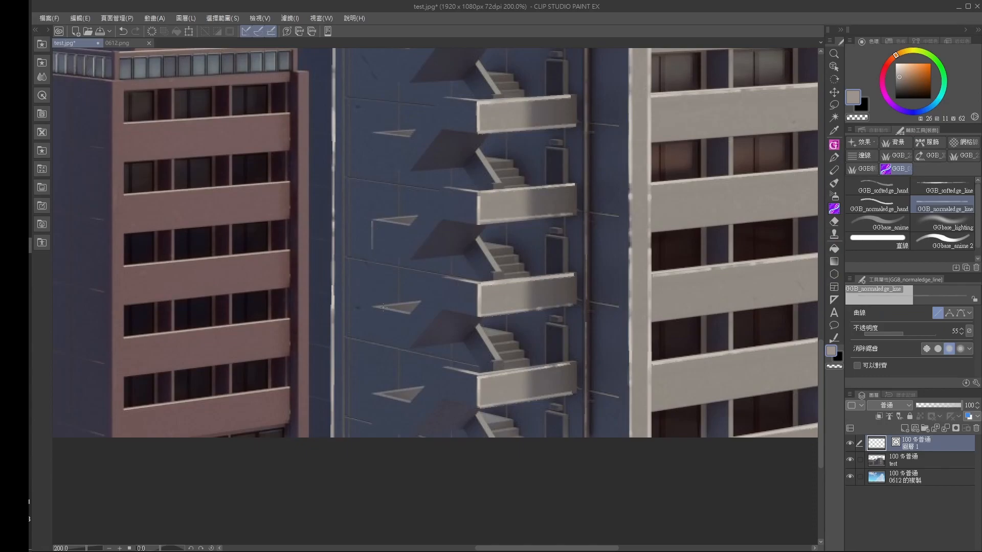
drag(372, 306, 373, 330)
drag(372, 394, 373, 428)
drag(391, 201, 397, 344)
drag(378, 276, 378, 307)
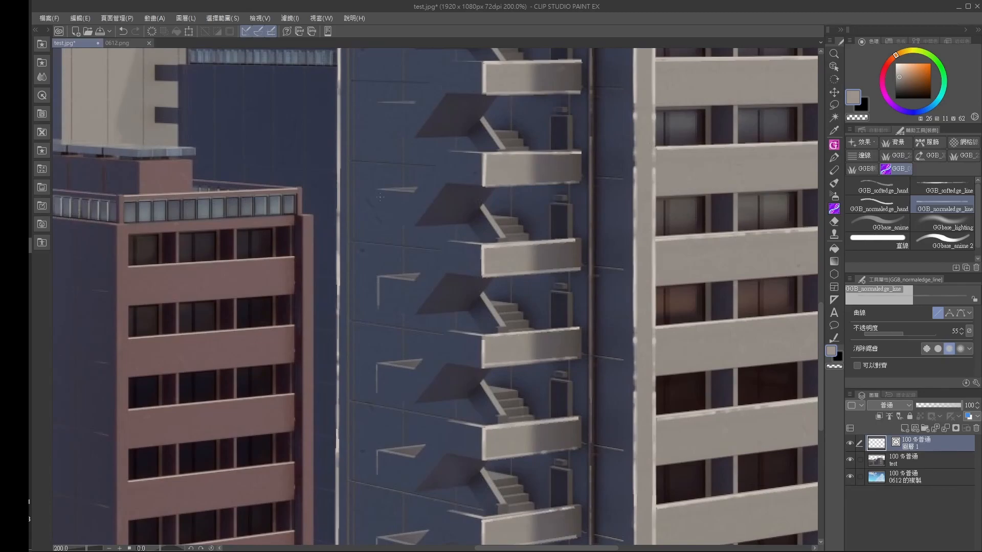
scroll(386, 230, up, 3)
drag(379, 185, 380, 218)
middle_drag(388, 148, 382, 291)
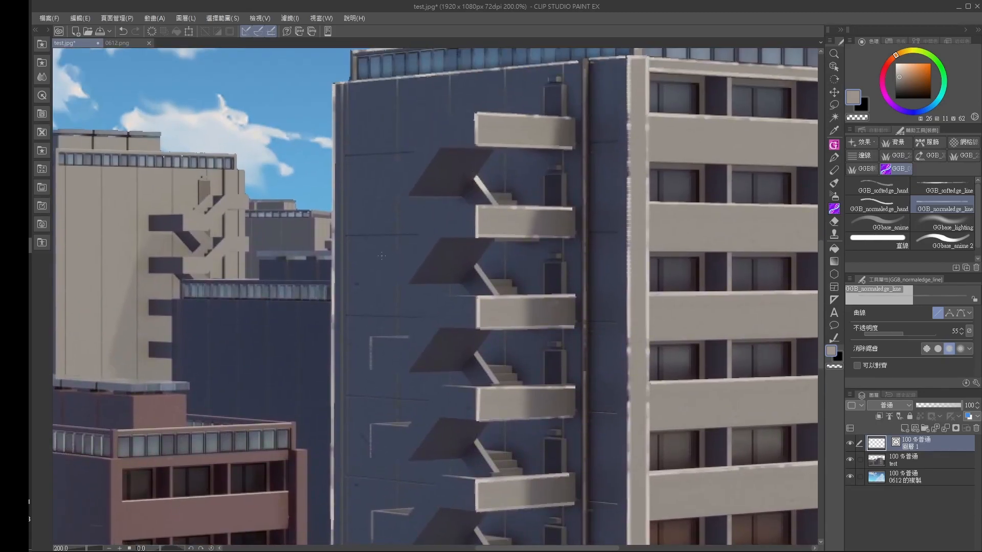
drag(373, 296, 373, 255)
drag(377, 191, 375, 162)
Compare the tower with and without the highlight line layer.
key(slash)
scroll(532, 169, down, 3)
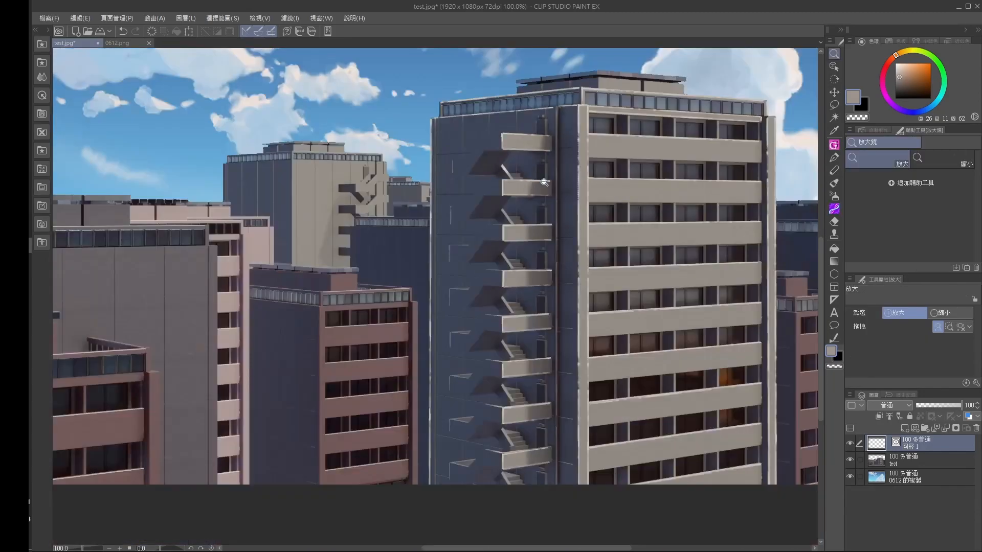
middle_drag(674, 294, 538, 306)
click(525, 247)
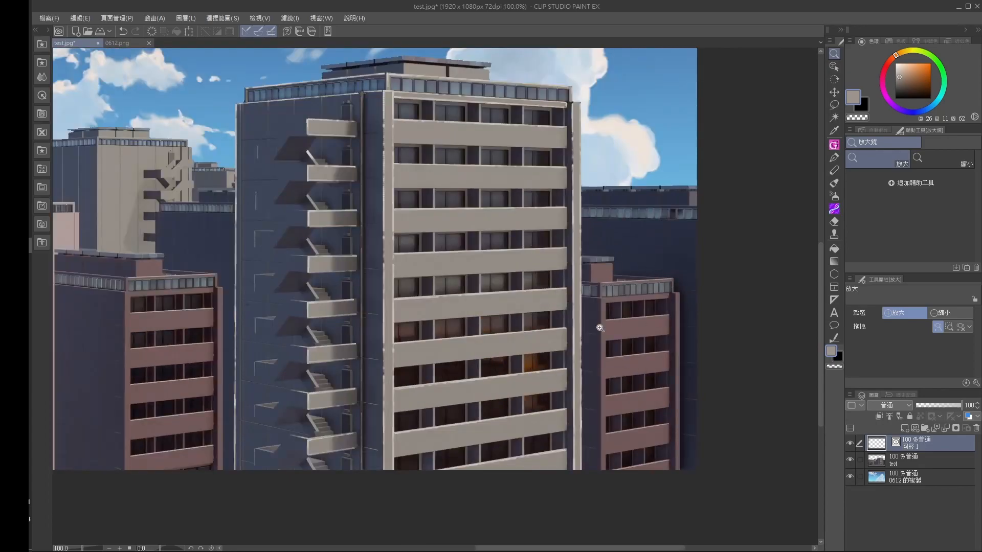
click(850, 445)
click(850, 445)
click(848, 443)
click(848, 445)
Add a new layer directly above the test layer and clip it to that layer.
click(913, 458)
click(906, 430)
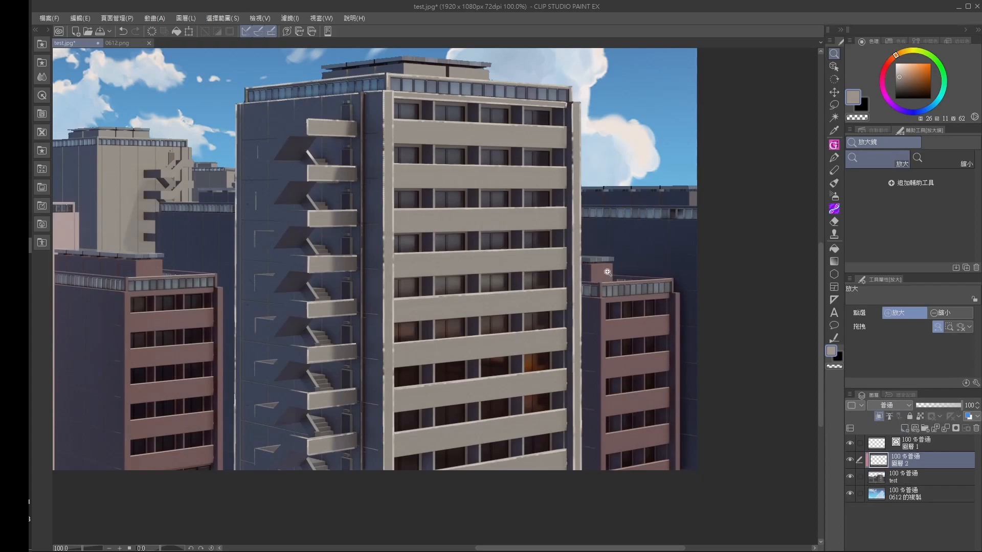
drag(619, 223, 640, 248)
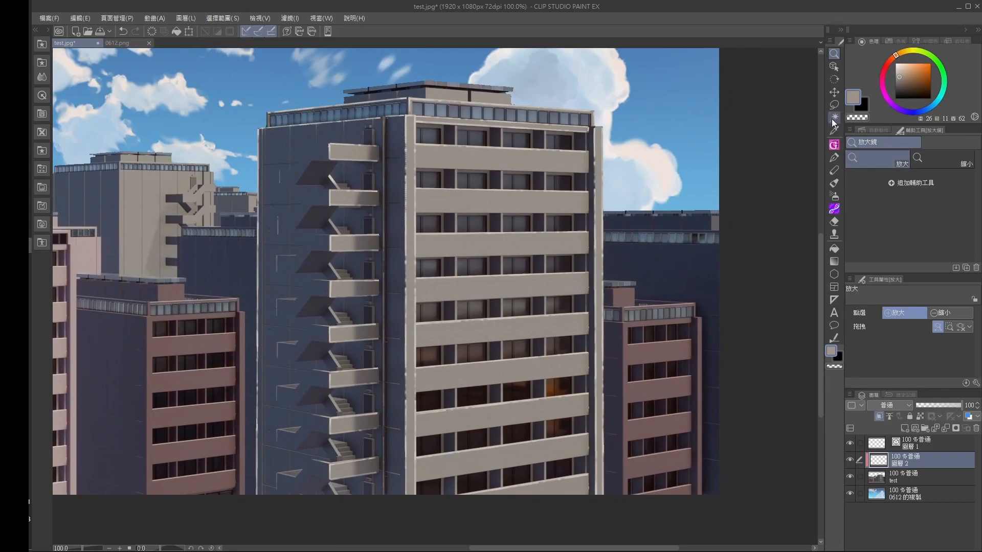
Hide the two upper layers, auto-select the tower's balcony facade on the test layer, and show the highlight line layer again.
key(w)
key(ctrl+a)
key(ctrl+d)
drag(850, 443, 850, 460)
click(894, 484)
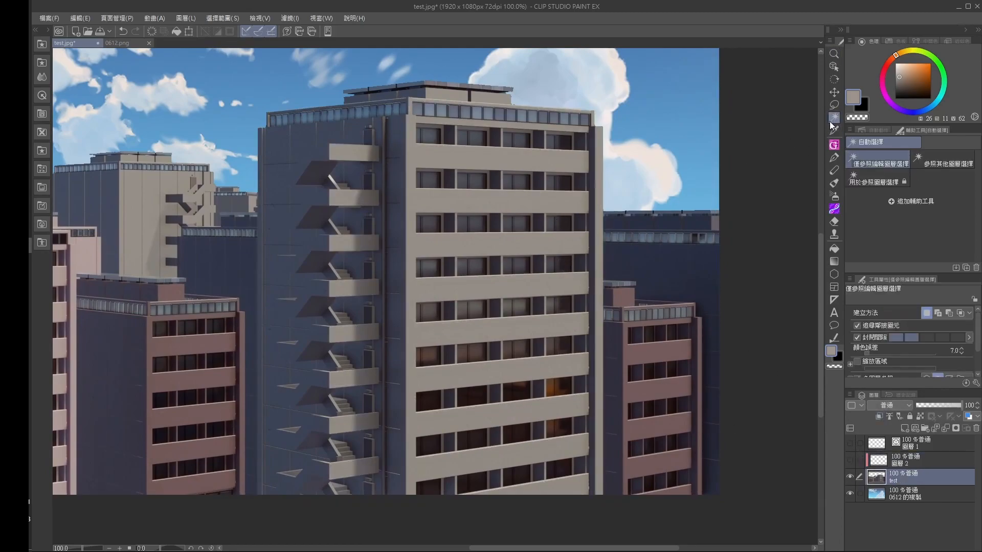
click(542, 248)
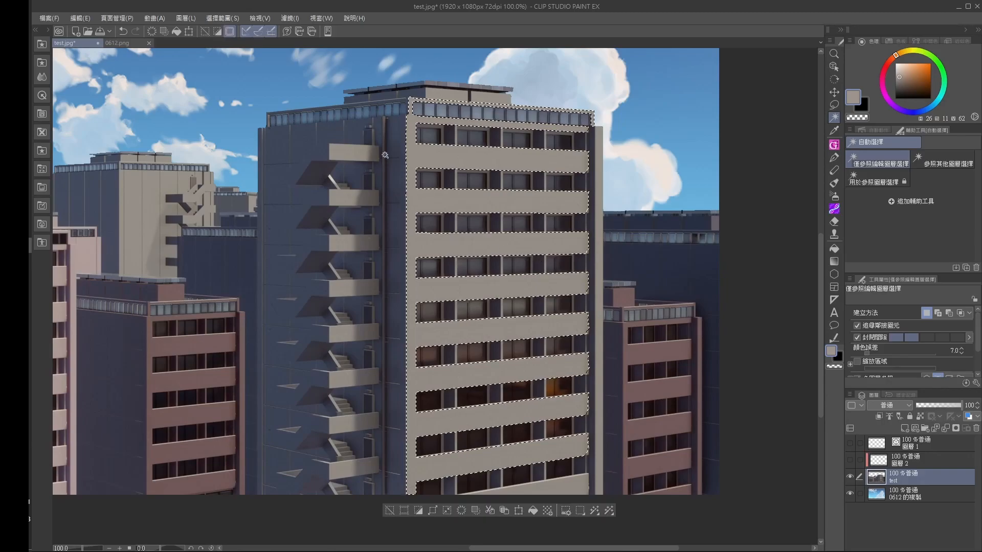
click(850, 443)
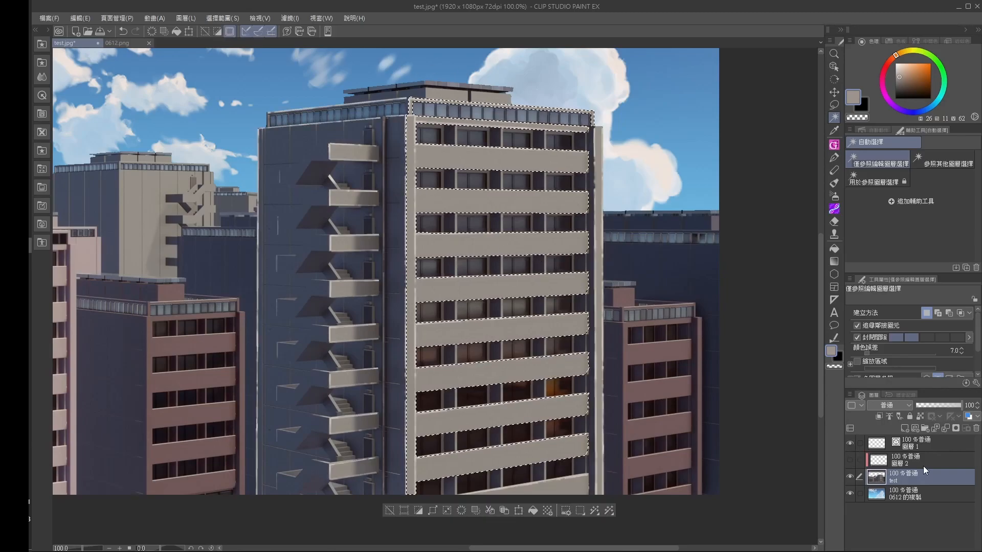
Activate and show the clipped layer, ready the GGbase_anime brush at size 93 with a sampled facade colour, and undo the last stroke.
click(925, 462)
click(834, 209)
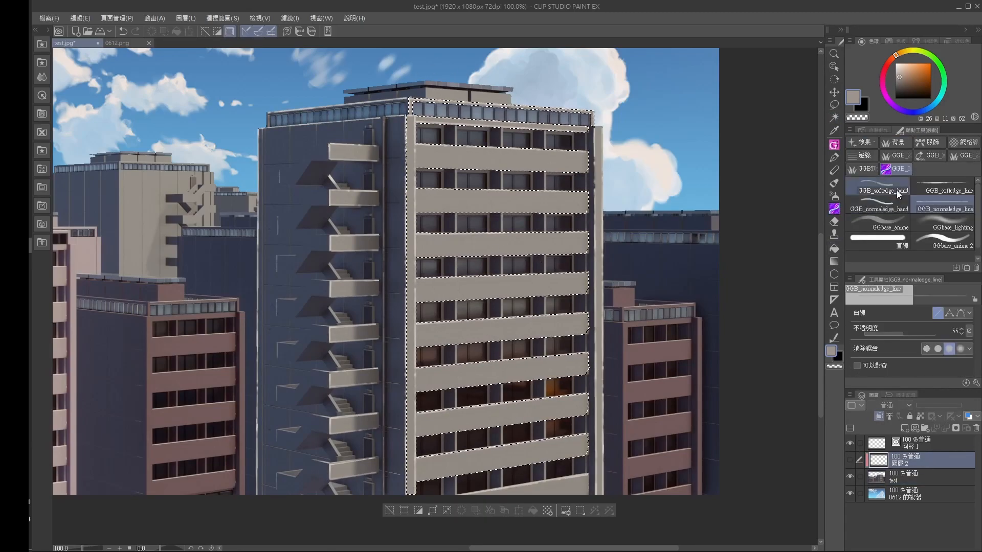
click(894, 228)
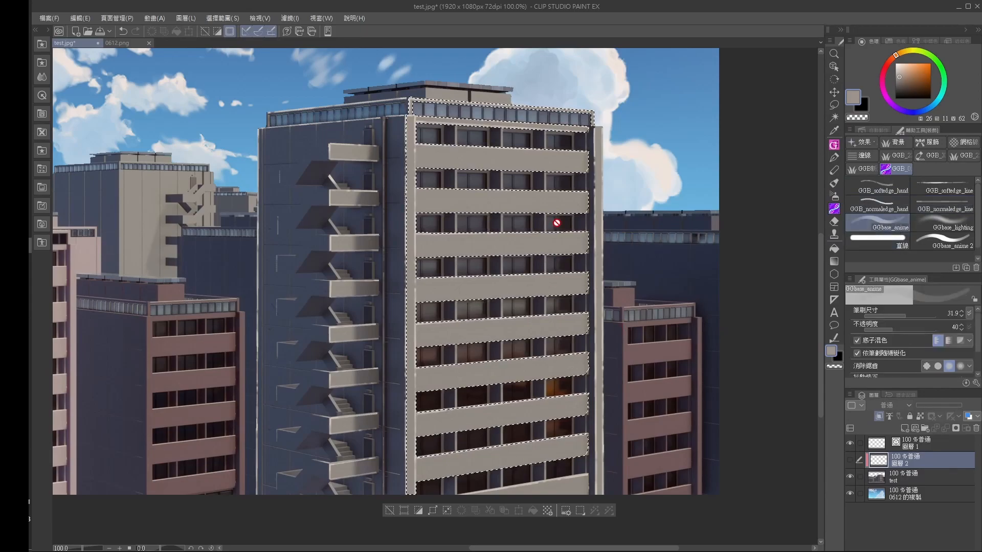
click(851, 460)
ctrl+alt+drag(538, 214, 561, 218)
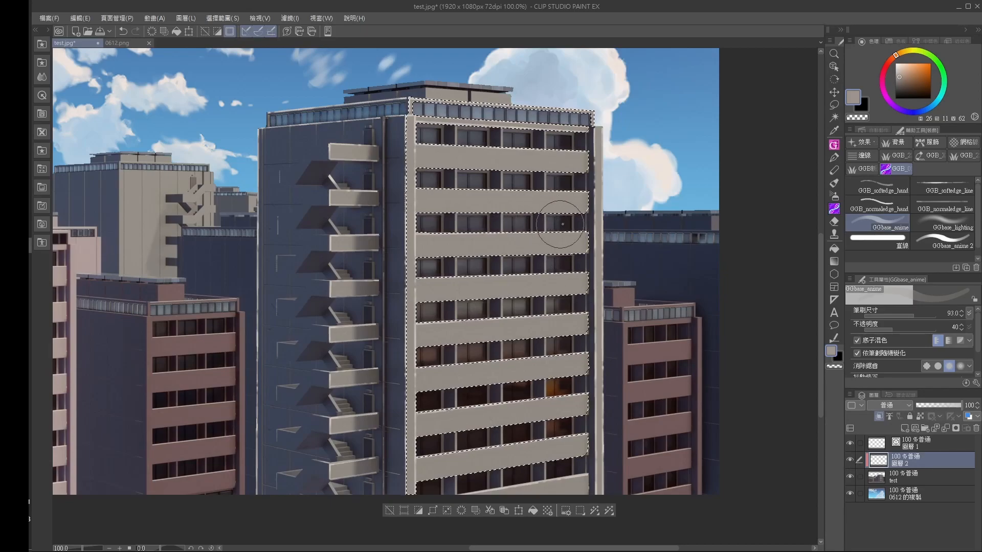
alt+click(540, 197)
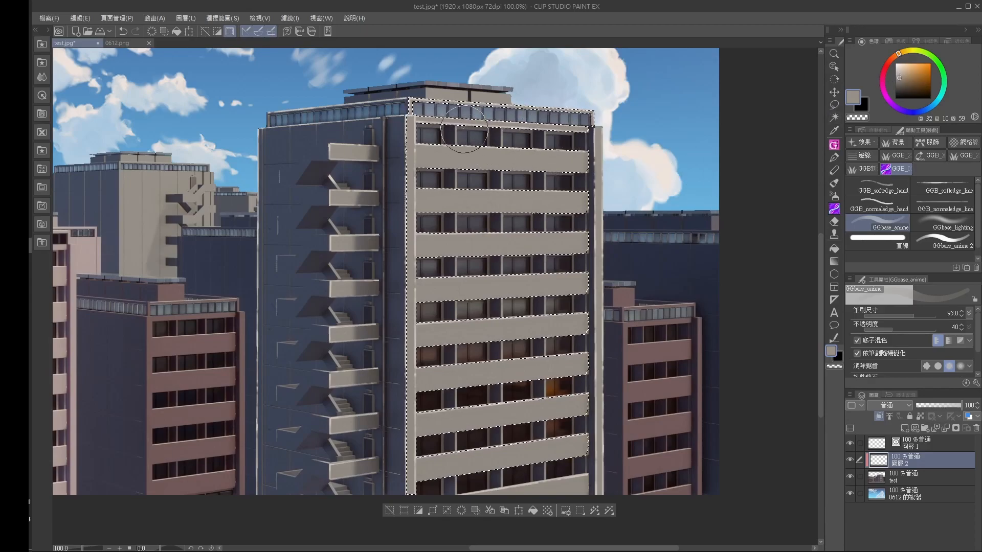
key(ctrl+z)
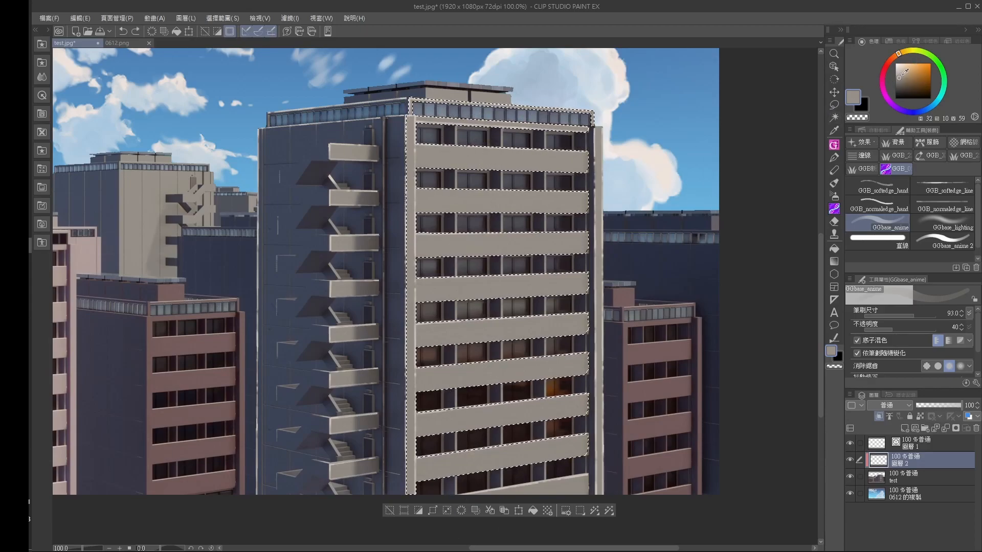
Pick a lighter beige (H 28, S 8, V 76) and paint large translucent patches down the selected facade, enlarging the brush to 172.9.
click(898, 71)
click(896, 55)
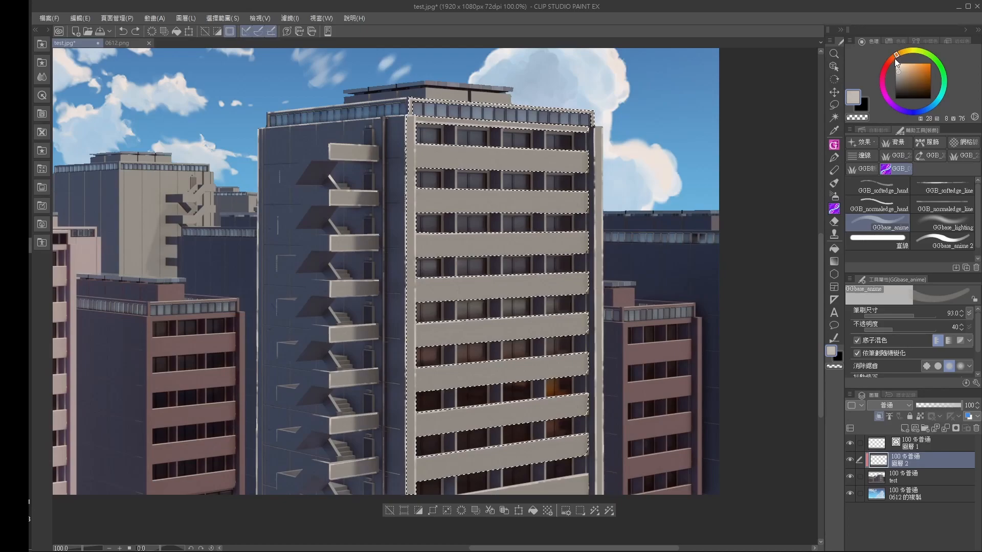
drag(440, 234, 475, 264)
drag(482, 399, 475, 303)
click(468, 309)
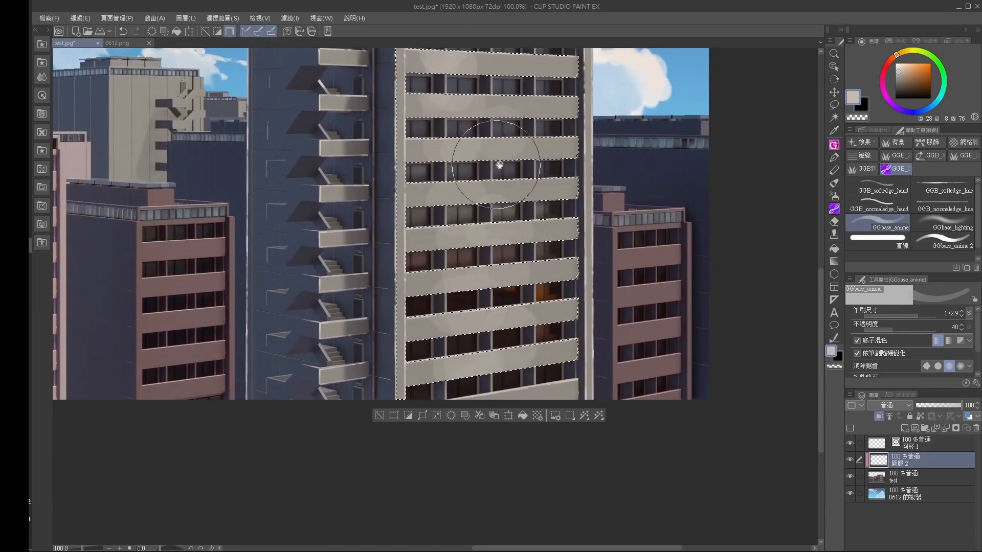
drag(498, 165, 490, 227)
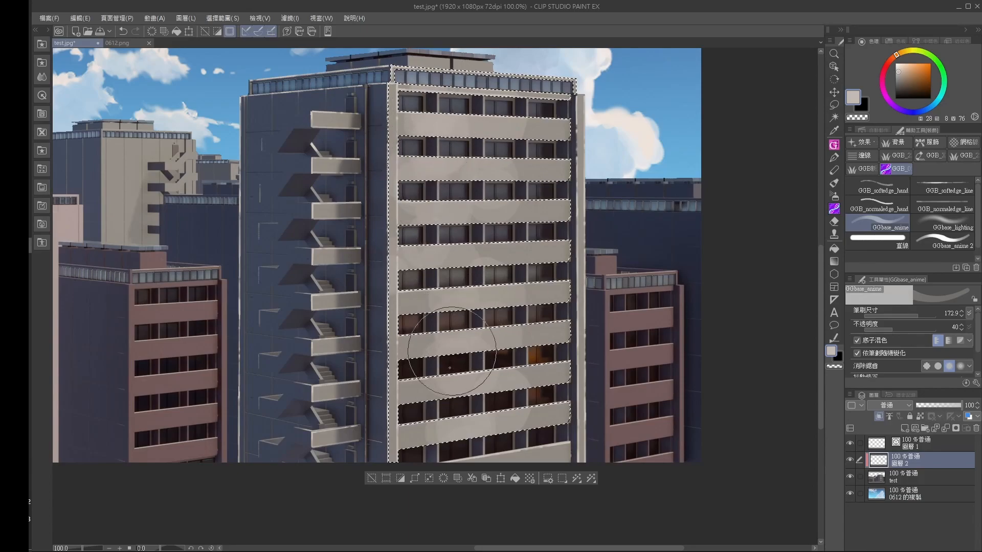
Reduce the brush size to 68.1 and blend the light patches across the middle and upper balcony bands using sampled facade tones.
ctrl+alt+drag(449, 252, 425, 254)
alt+click(449, 255)
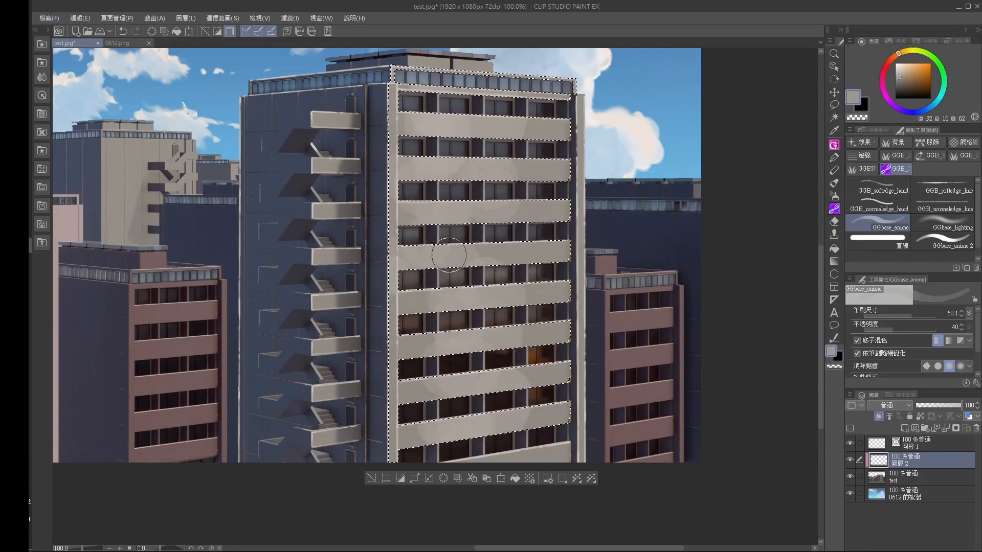
alt+click(483, 250)
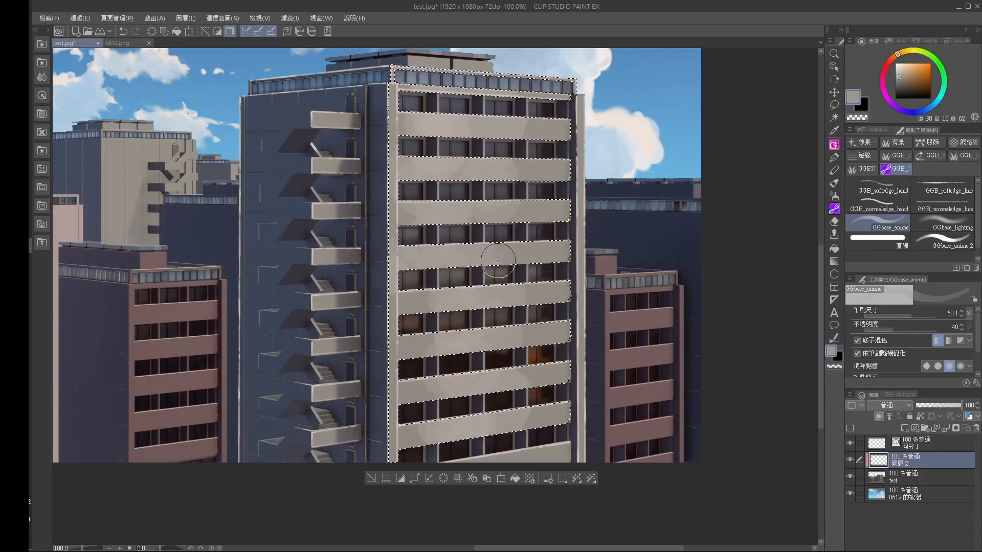
alt+click(477, 207)
alt+click(528, 214)
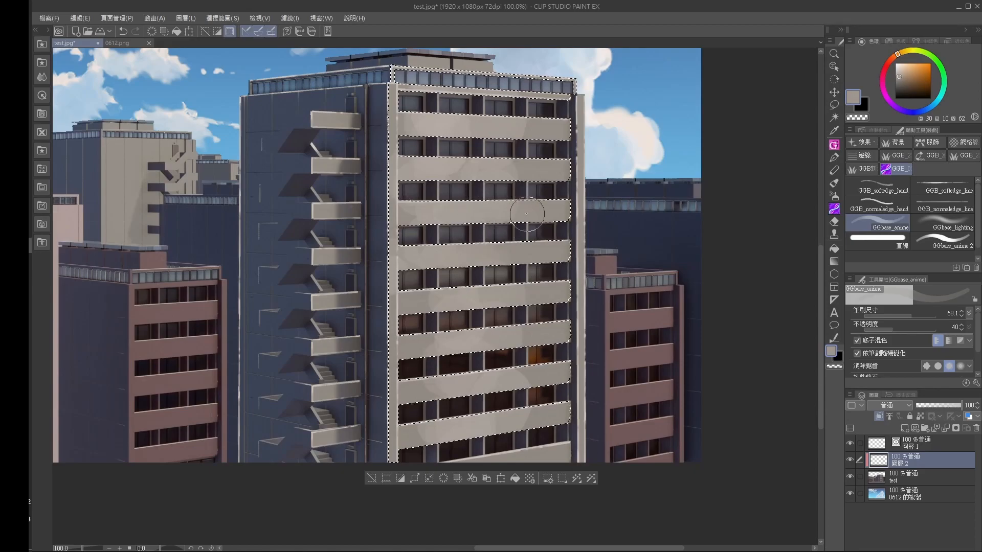
alt+click(510, 164)
alt+click(521, 169)
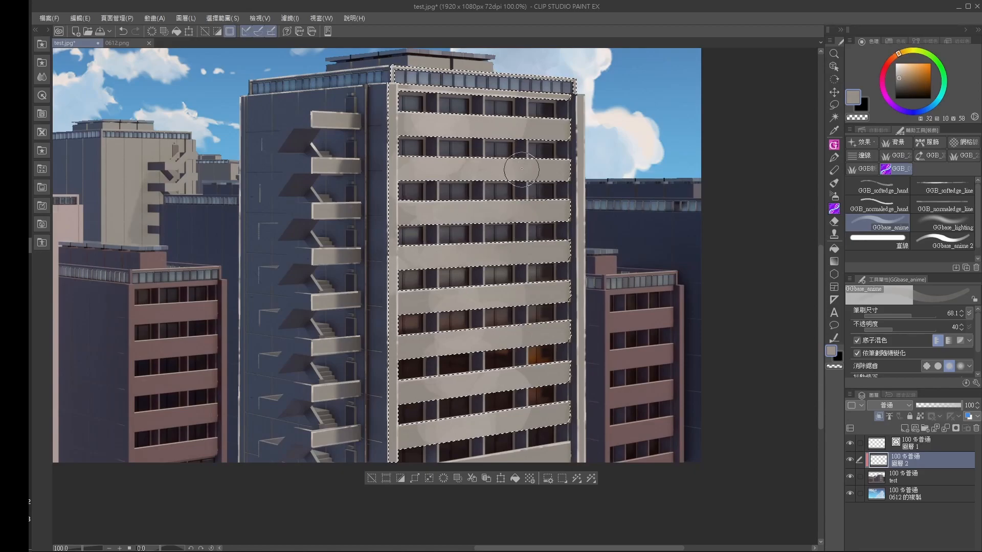
alt+click(458, 167)
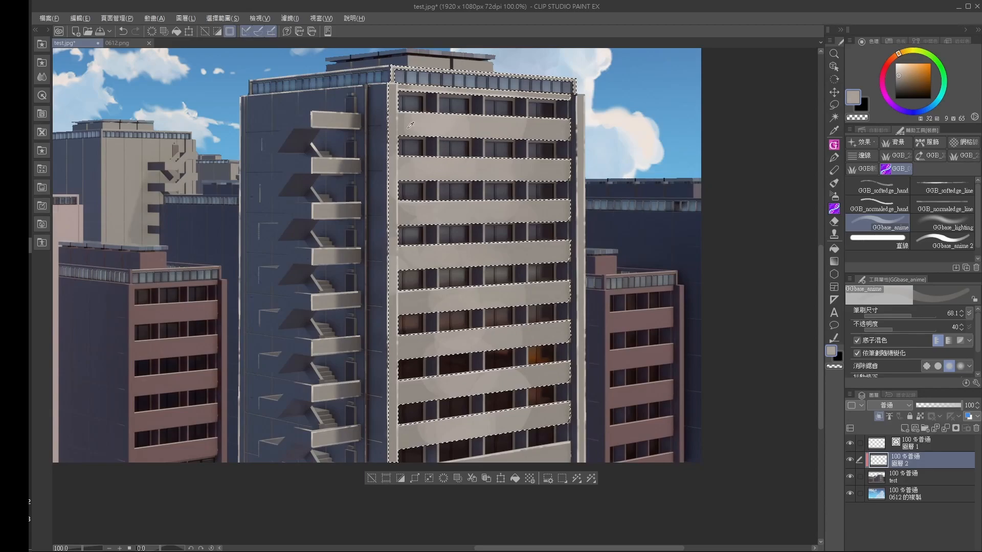
alt+click(464, 126)
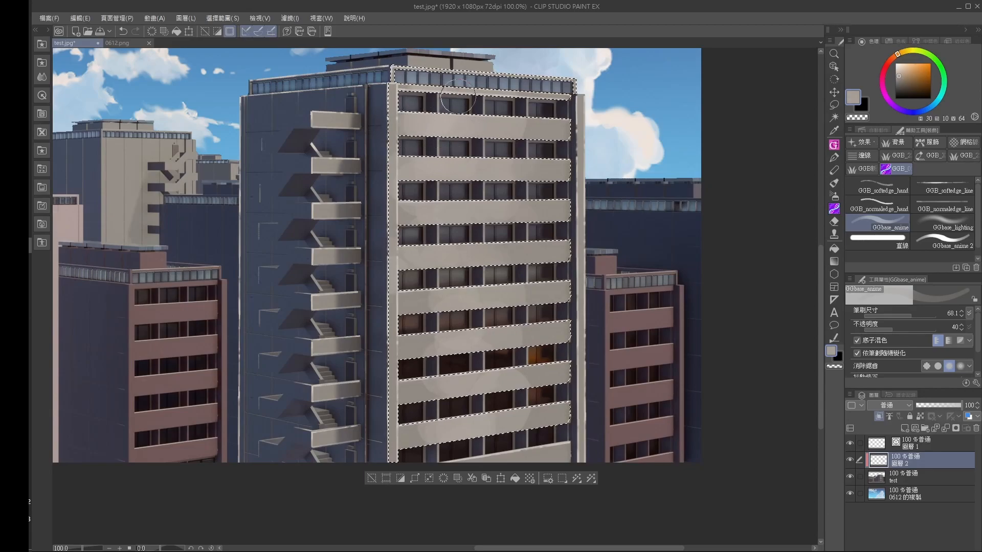
alt+click(410, 212)
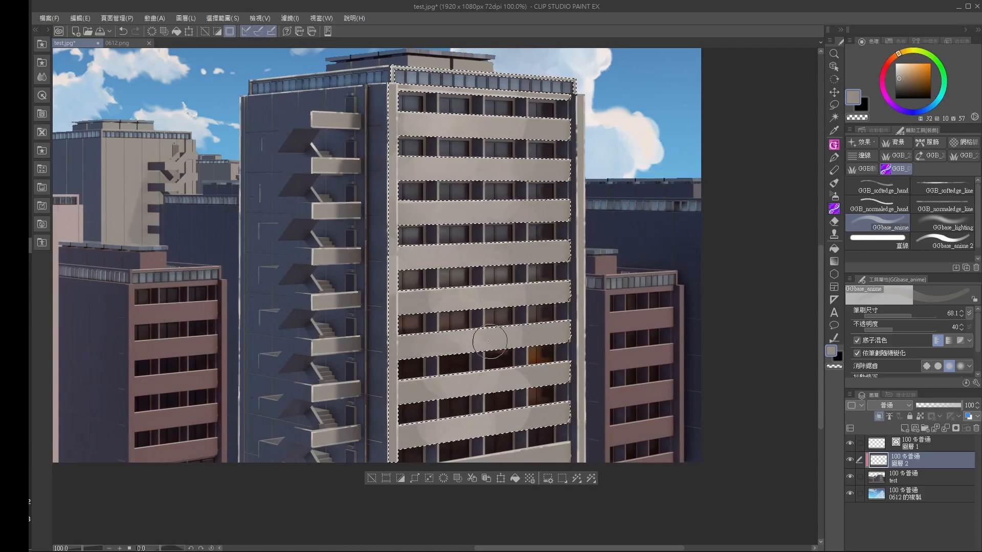
Blend the patches on the lower balcony bands with sampled facade tones, raising the brush opacity to 100.
alt+click(535, 335)
alt+click(477, 377)
alt+click(428, 386)
alt+click(465, 378)
alt+click(422, 437)
alt+click(533, 426)
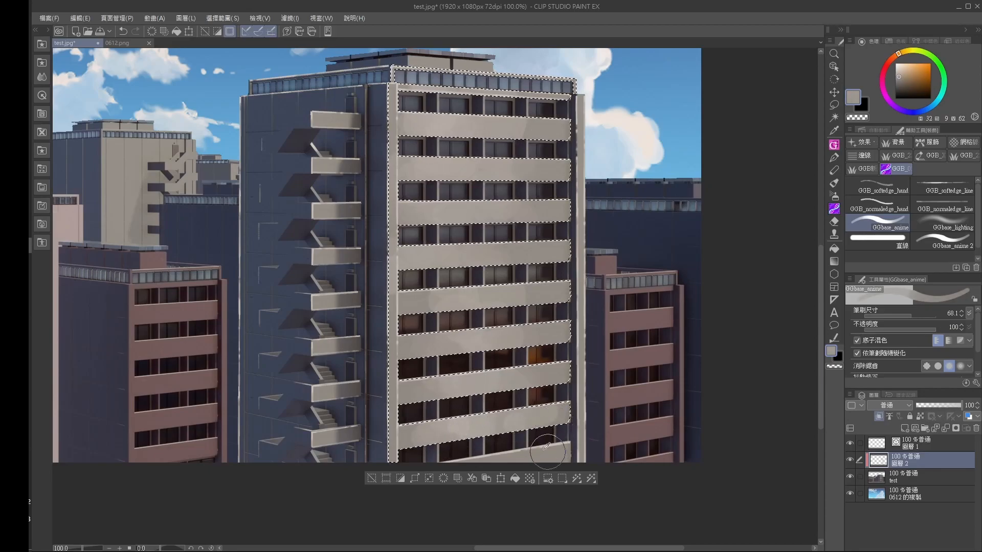
alt+click(471, 429)
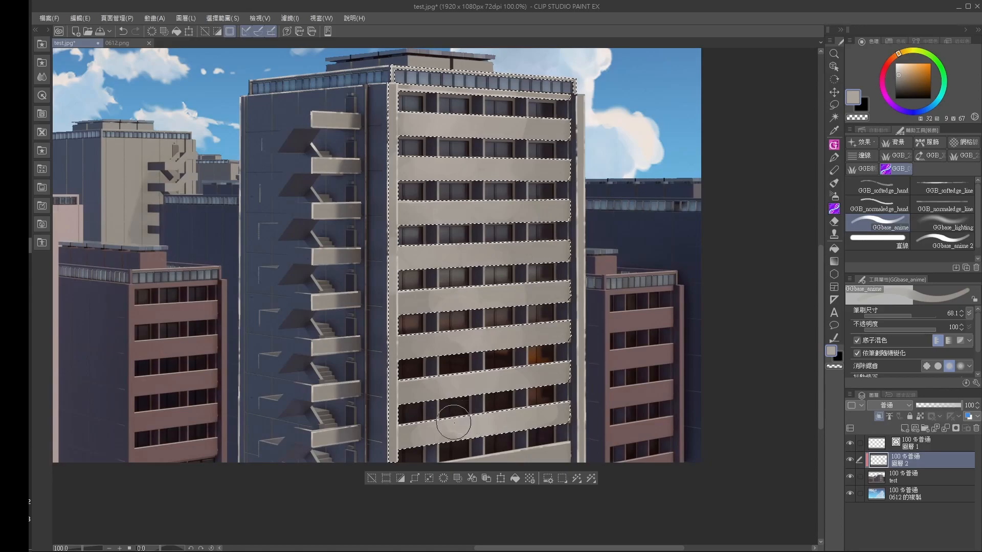
alt+click(424, 307)
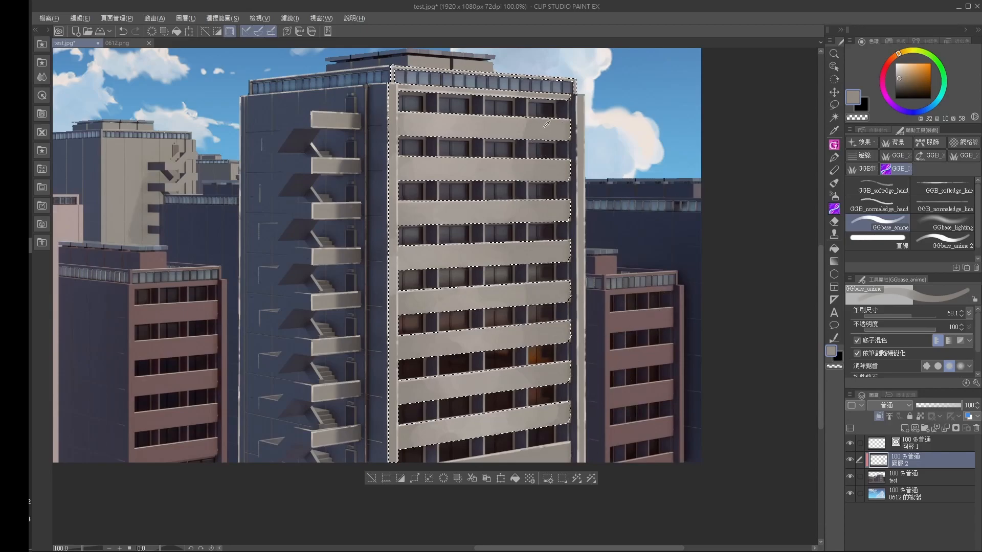
Pick a darker grey-brown (H 32, S 8, V 47), paint dark patches on the selected balcony bands, and soften the upper ones with sampled tones.
click(898, 82)
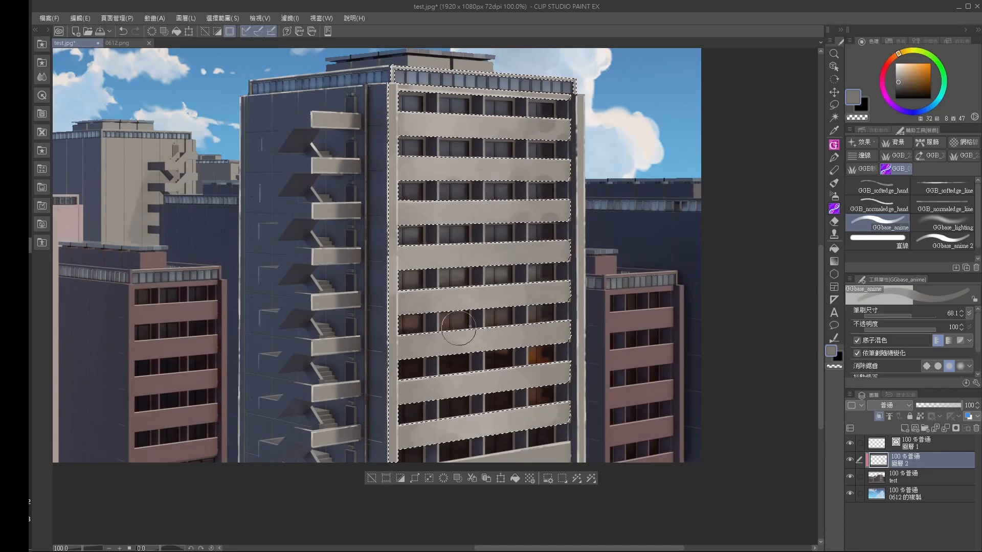
drag(529, 408, 530, 432)
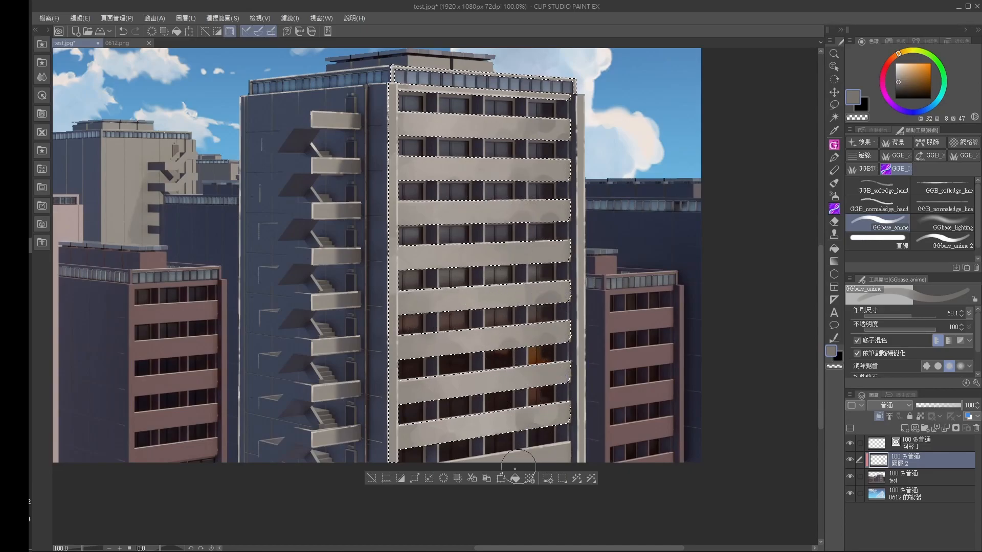
alt+click(427, 119)
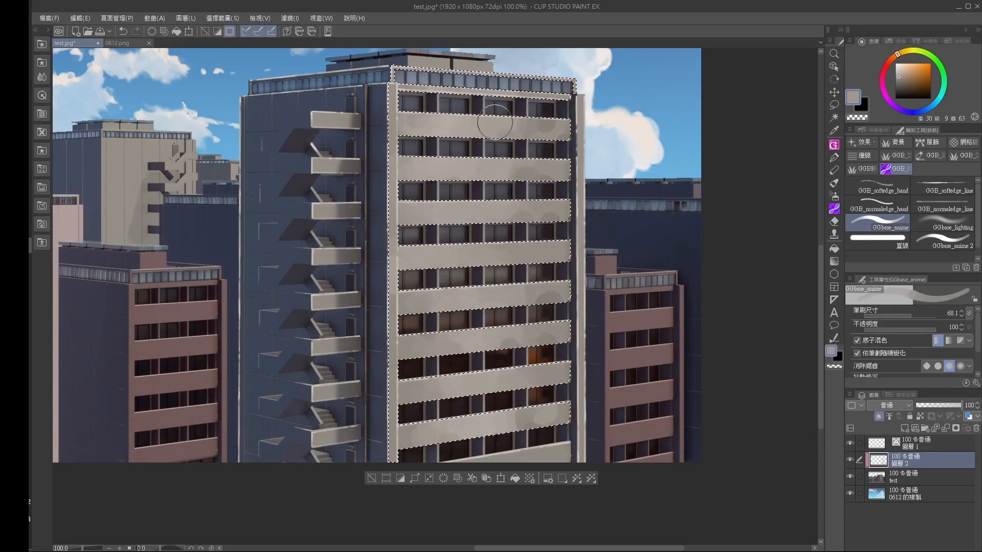
alt+click(530, 170)
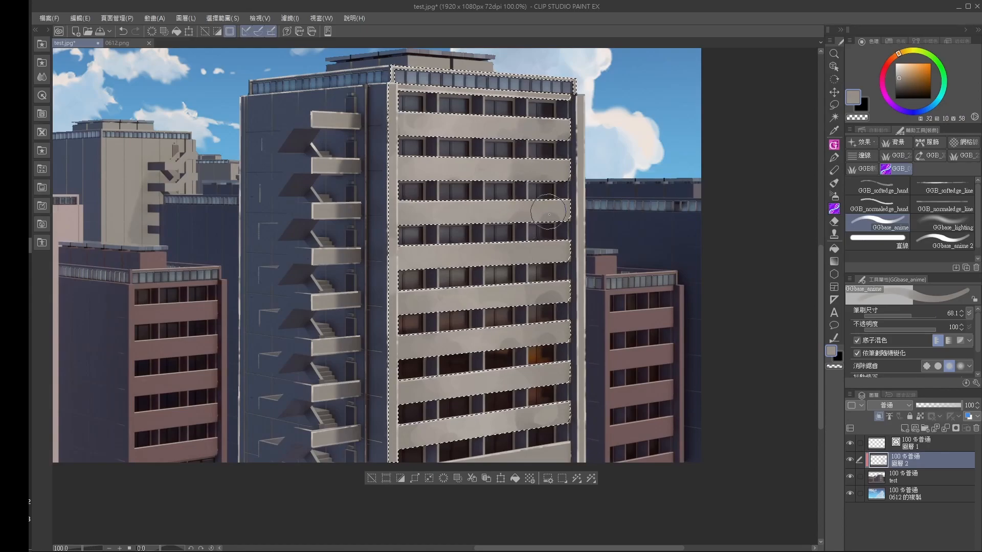
Blend the dark patches on the middle and lower balcony bands with sampled facade tones, and undo the last stroke.
alt+click(547, 281)
alt+click(529, 287)
alt+click(404, 315)
alt+click(513, 424)
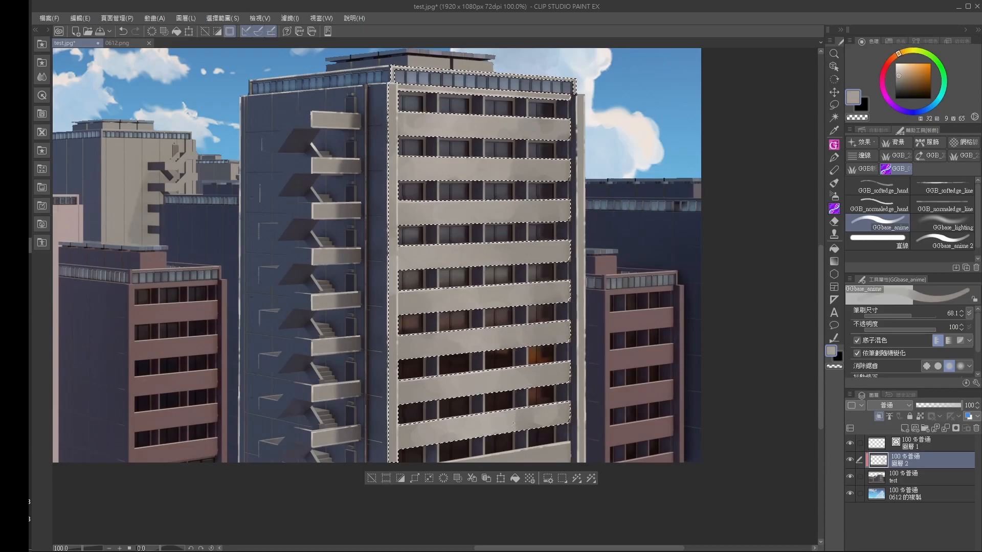
alt+click(528, 166)
key(ctrl+z)
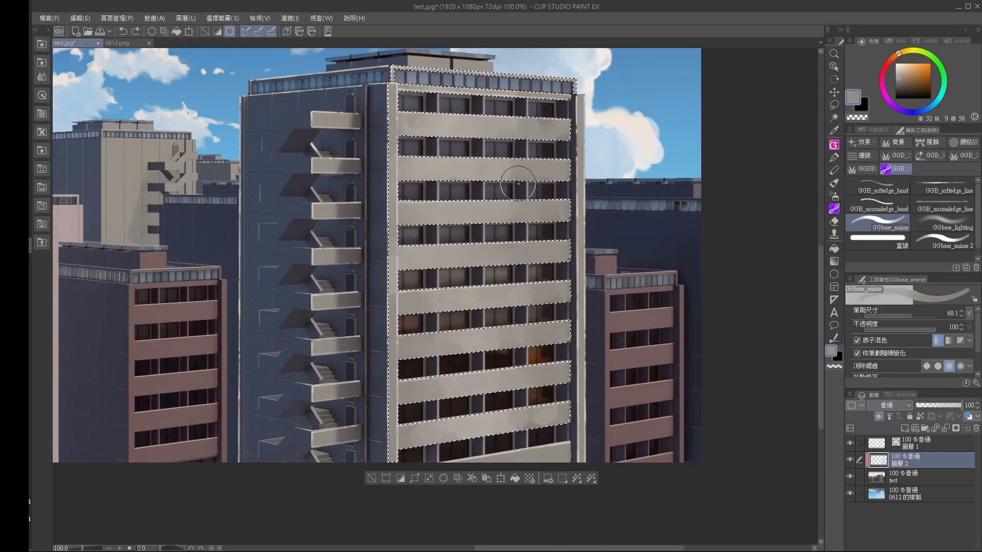
Lower the brush opacity to 40, set the size to 75.5, and blend the patches across the balcony bands with sampled facade tones.
key(4)
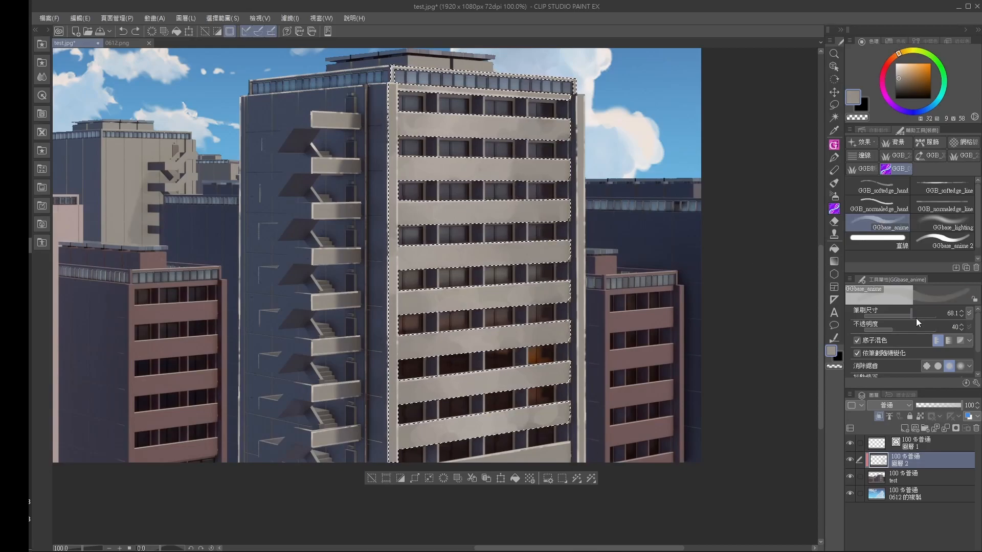
drag(906, 315, 894, 314)
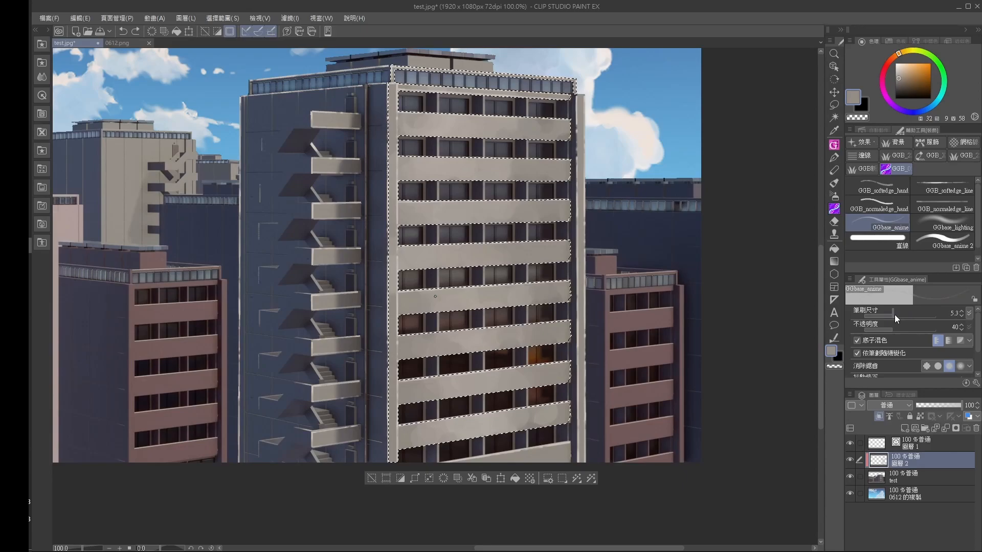
ctrl+alt+drag(509, 139, 528, 139)
alt+click(504, 125)
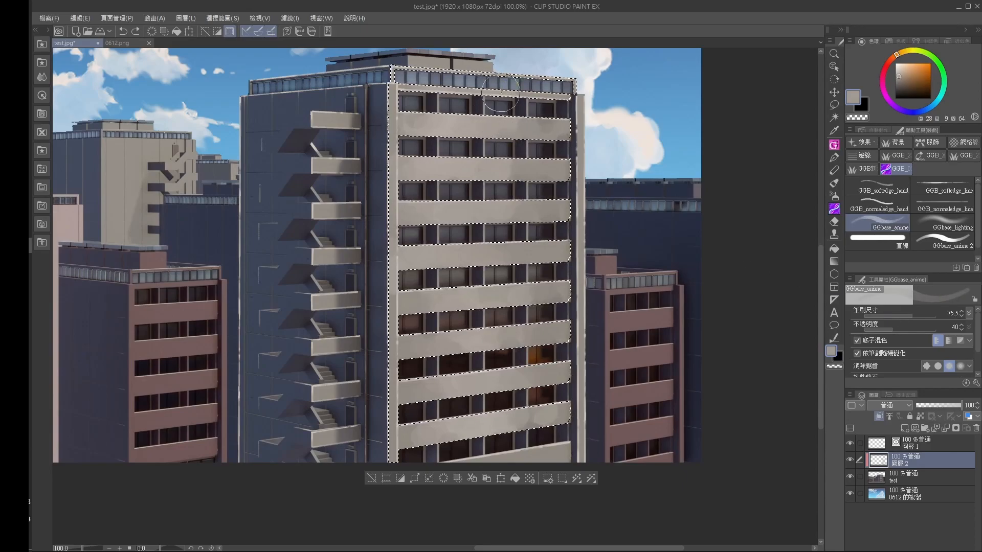
alt+click(556, 124)
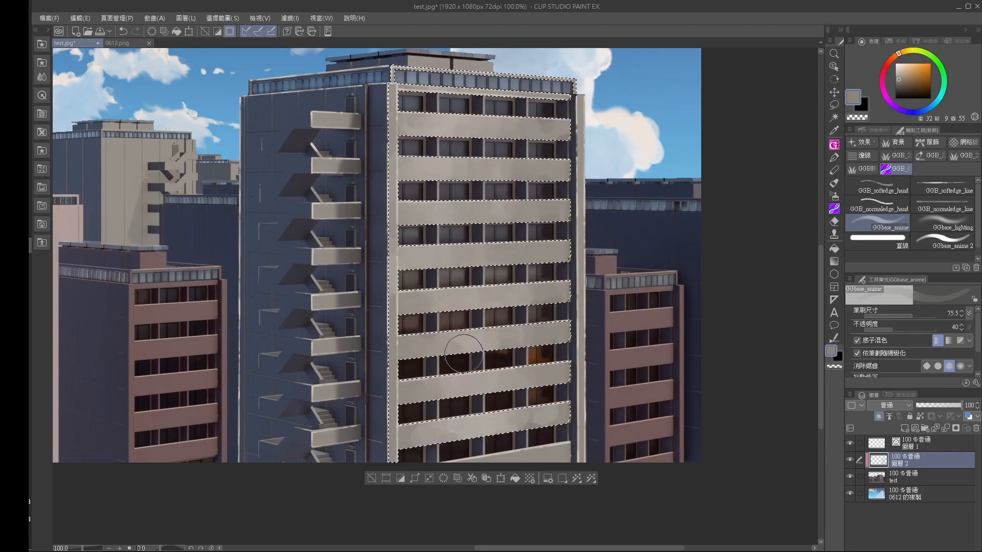
alt+click(448, 340)
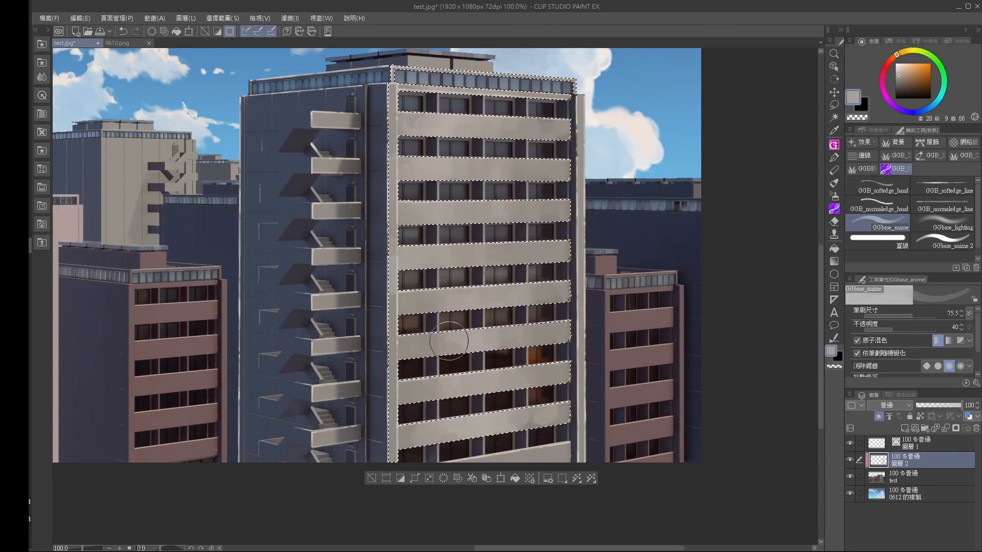
alt+click(499, 294)
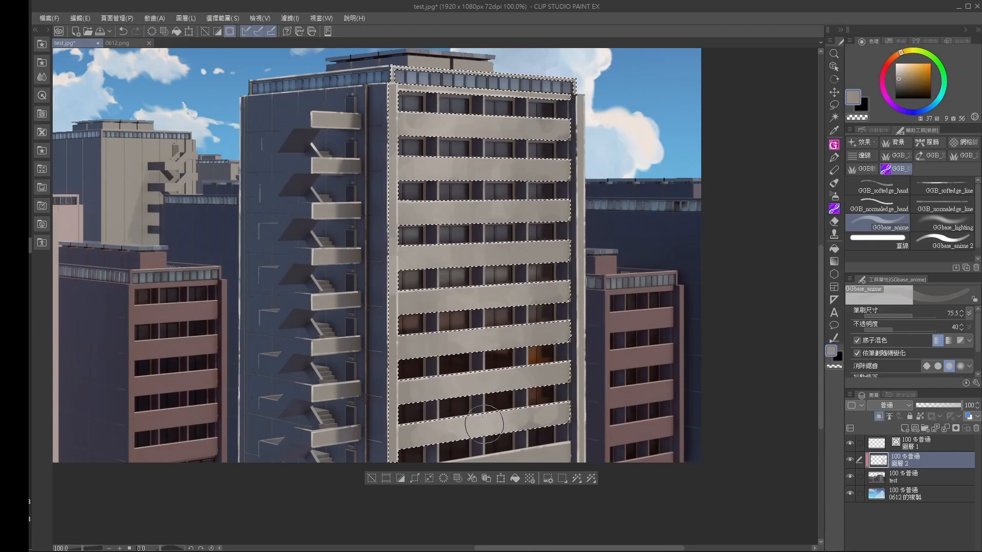
alt+click(420, 146)
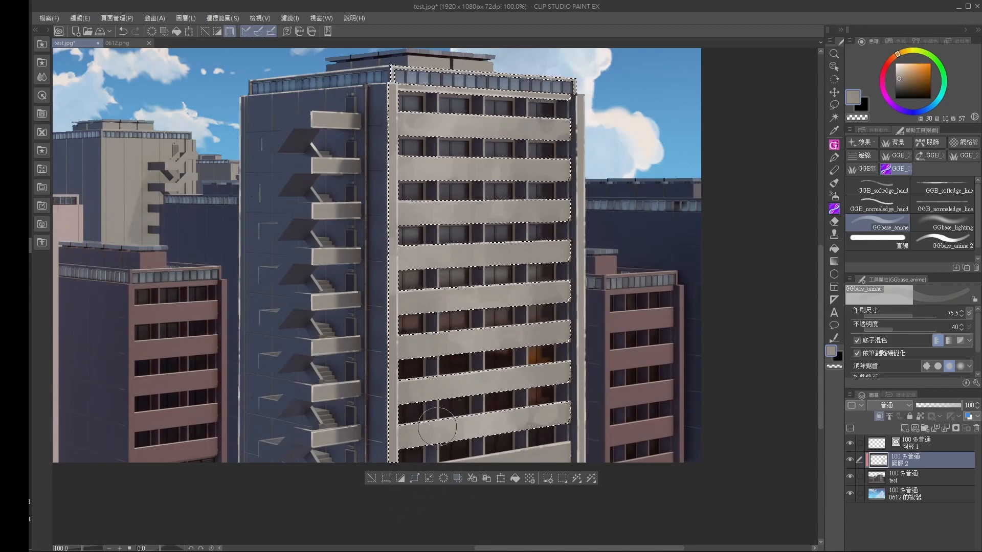
On a duplicate of the paint layer, shade the facade's corner pillar with sampled tones at brush size 19.3, and clear the selection.
key(ctrl+c)
key(ctrl+v)
mouse_move(389, 110)
ctrl+alt+mouse_down()
mouse_move(377, 109)
mouse_move(389, 94)
ctrl+alt+mouse_up()
alt+click(411, 118)
alt+click(393, 117)
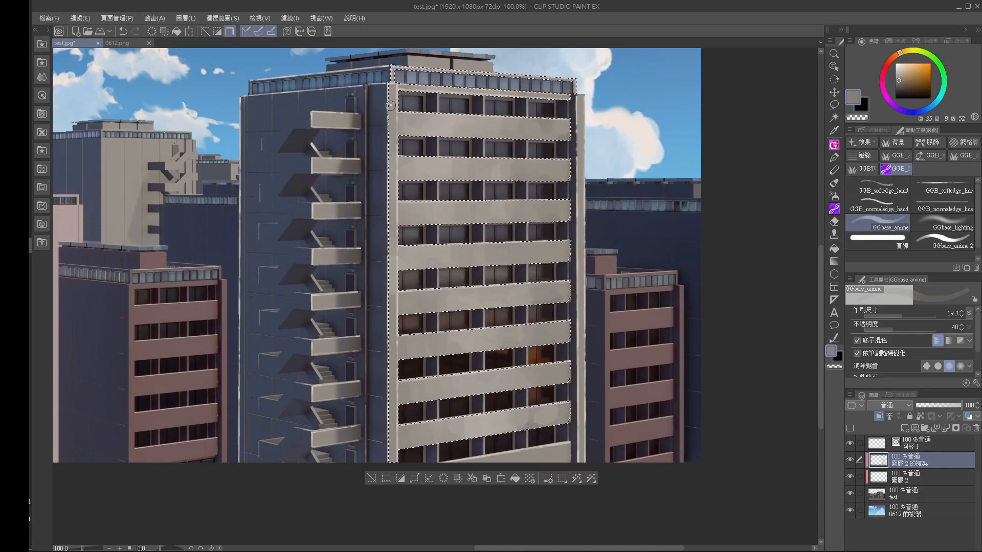
alt+click(394, 135)
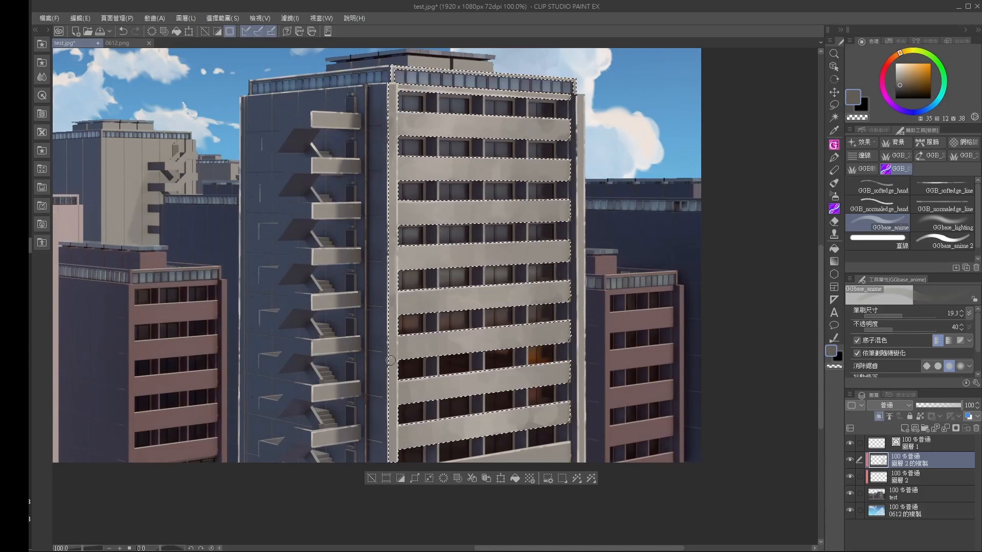
alt+click(392, 319)
alt+click(399, 394)
key(ctrl+d)
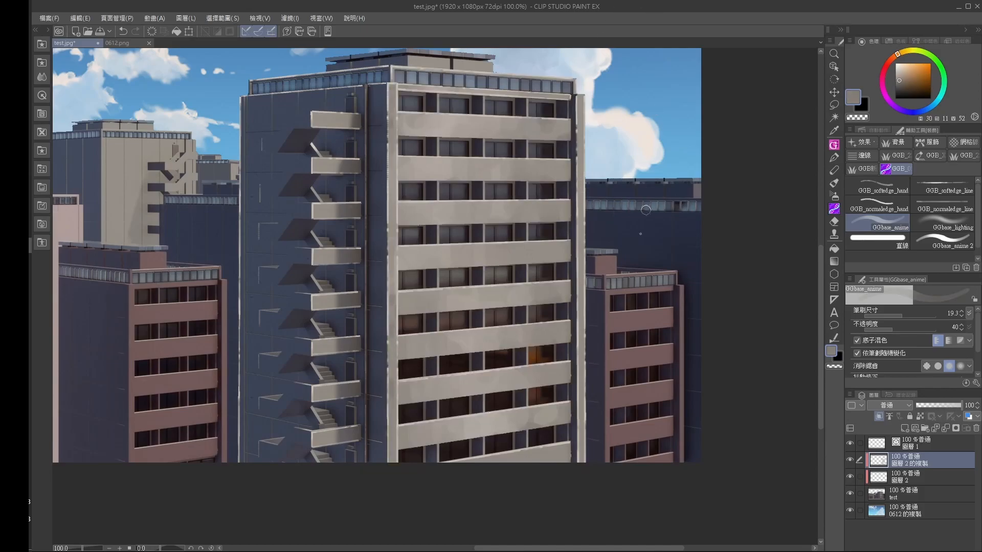
Examine the painted facade with the duplicated paint layer hidden and shown.
key(slash)
scroll(618, 339, down, 1)
middle_drag(643, 410, 626, 414)
scroll(578, 392, up, 1)
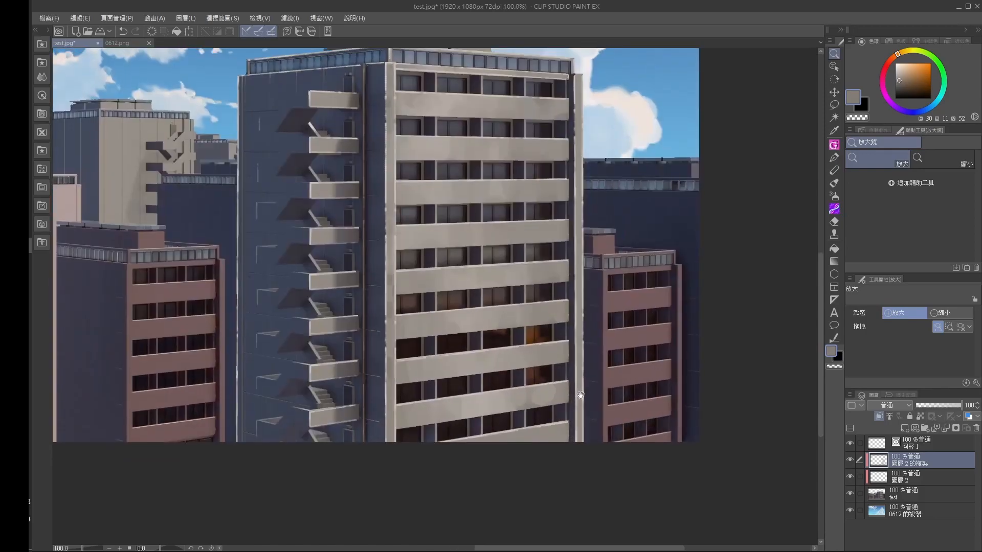
middle_drag(580, 391, 584, 437)
click(849, 460)
click(849, 460)
click(849, 460)
click(849, 460)
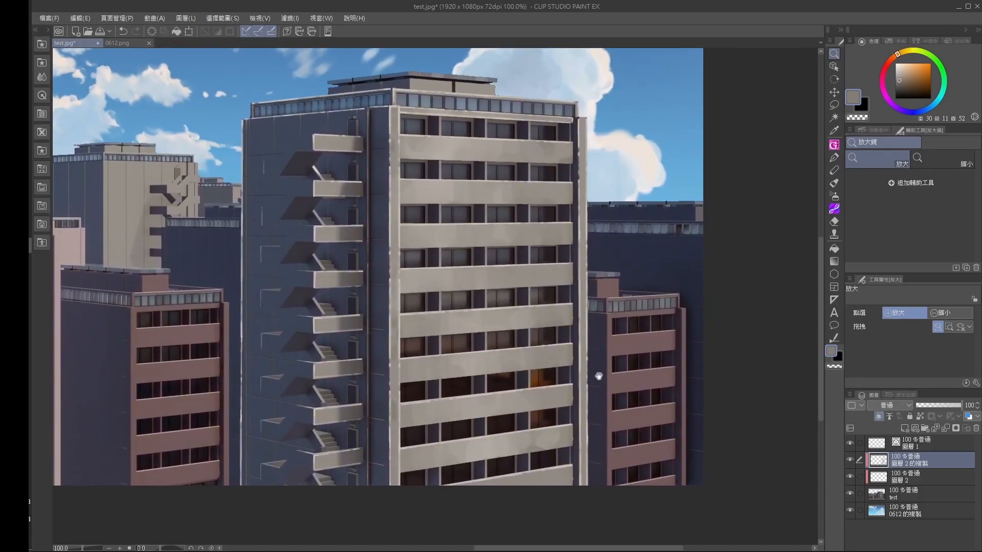
middle_drag(605, 378, 609, 387)
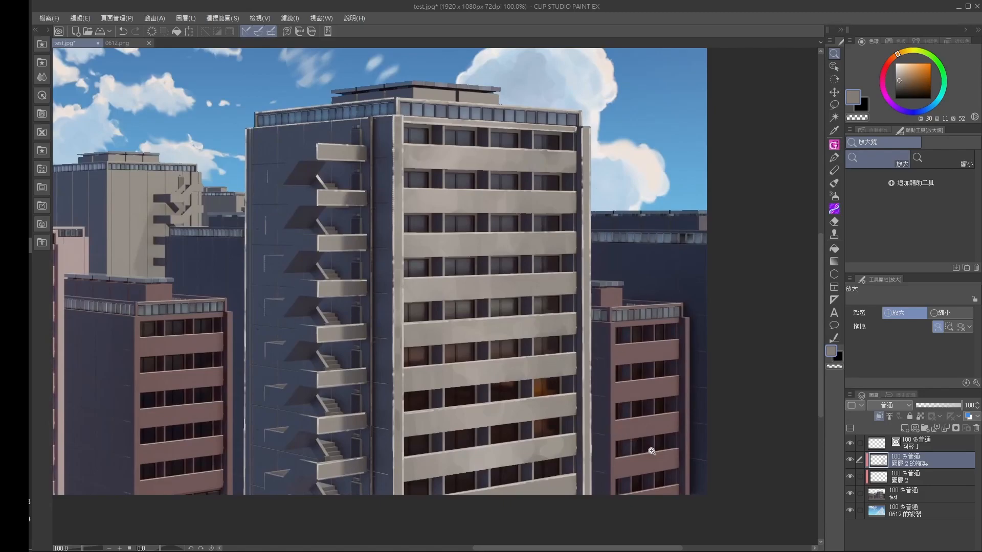
middle_drag(637, 417, 679, 431)
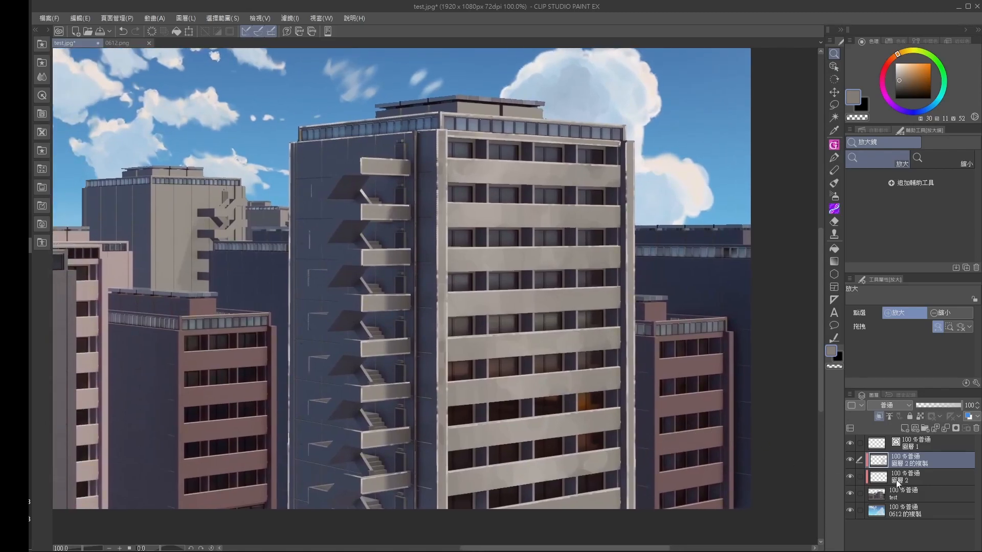
Add a new layer above the duplicated paint layer and set its blend mode to 加亮顏色(發光).
click(906, 429)
click(901, 407)
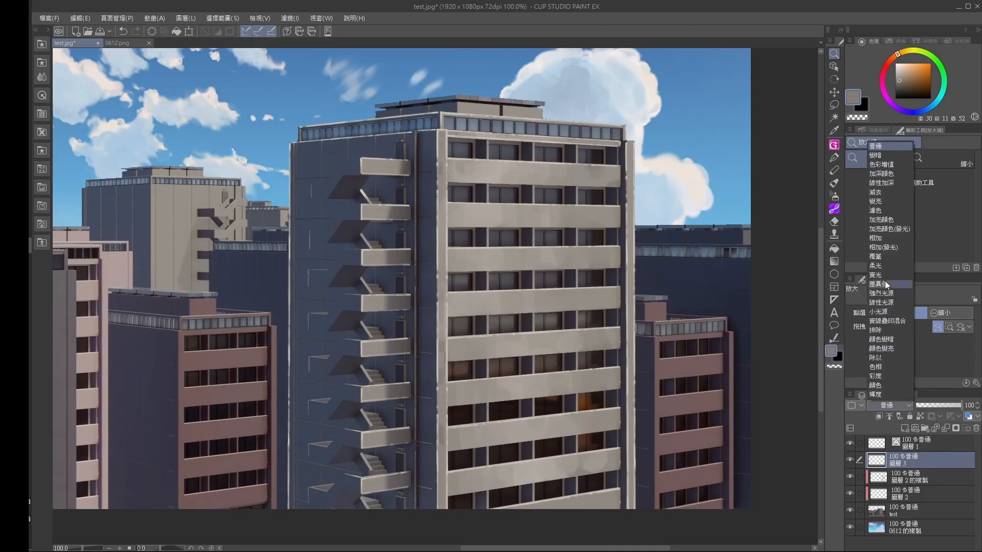
click(890, 240)
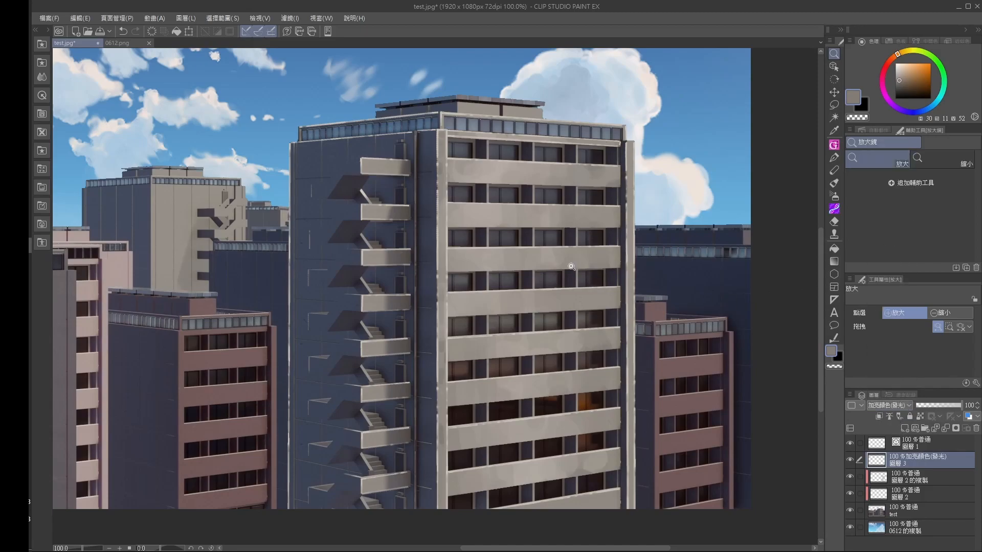
Airbrush a soft dark brown (H 25, S 9, V 30) glow over the upper facade and adjacent cloud, with the brush enlarged to 523.8.
click(834, 196)
ctrl+alt+drag(599, 246, 615, 246)
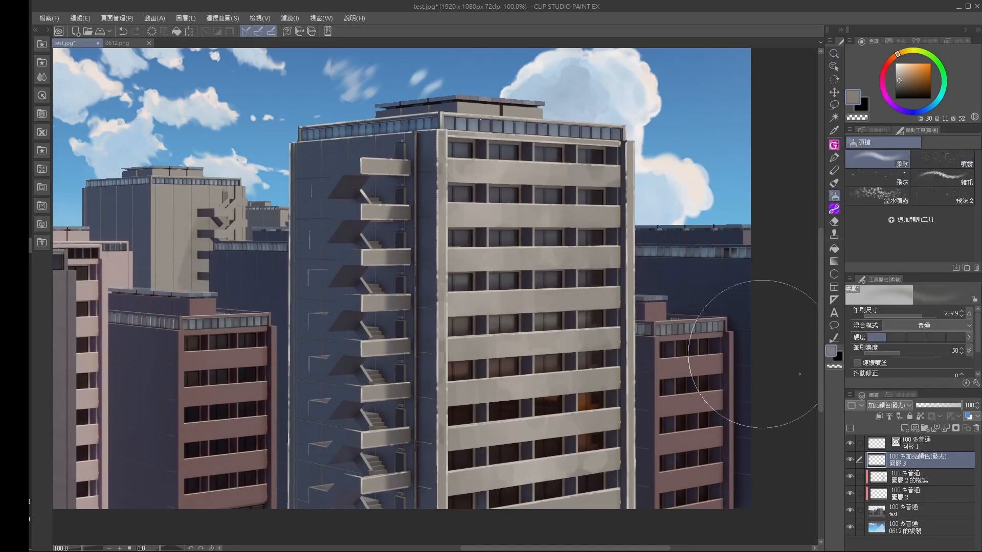
drag(899, 87, 899, 88)
drag(898, 55, 895, 54)
mouse_move(591, 188)
ctrl+alt+mouse_down()
mouse_move(561, 320)
mouse_move(613, 163)
ctrl+alt+mouse_up()
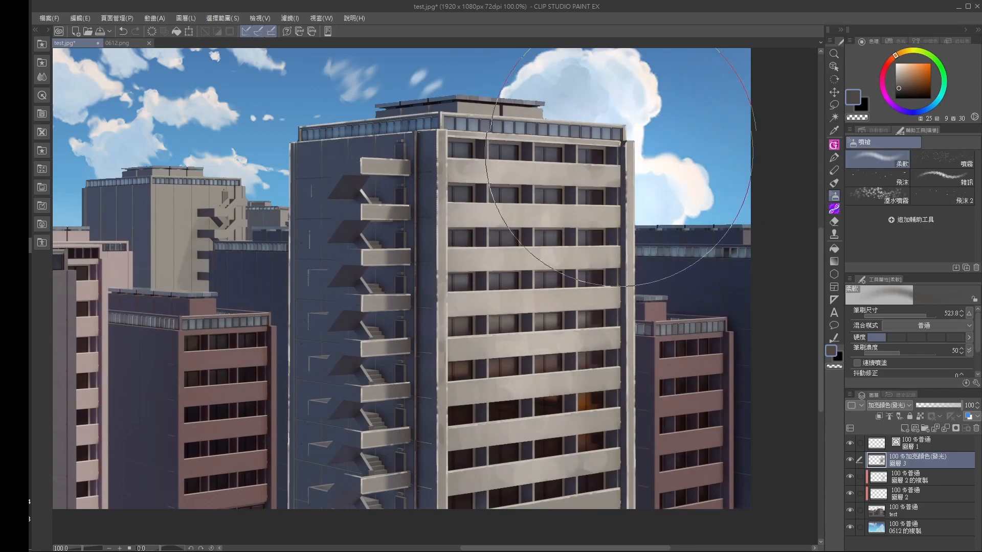
Pick an orange-brown (H 25, S 51, V 47) and airbrush a warm glow along the sunlit facade, reducing the brush size to 404.1.
key(ctrl+space)
alt+click(593, 372)
drag(621, 382, 615, 373)
click(914, 82)
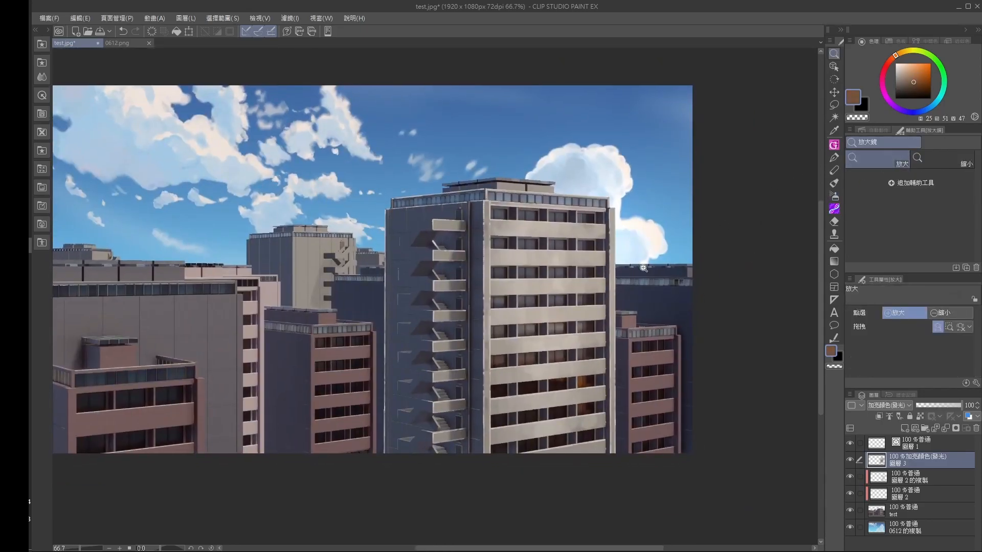
click(837, 206)
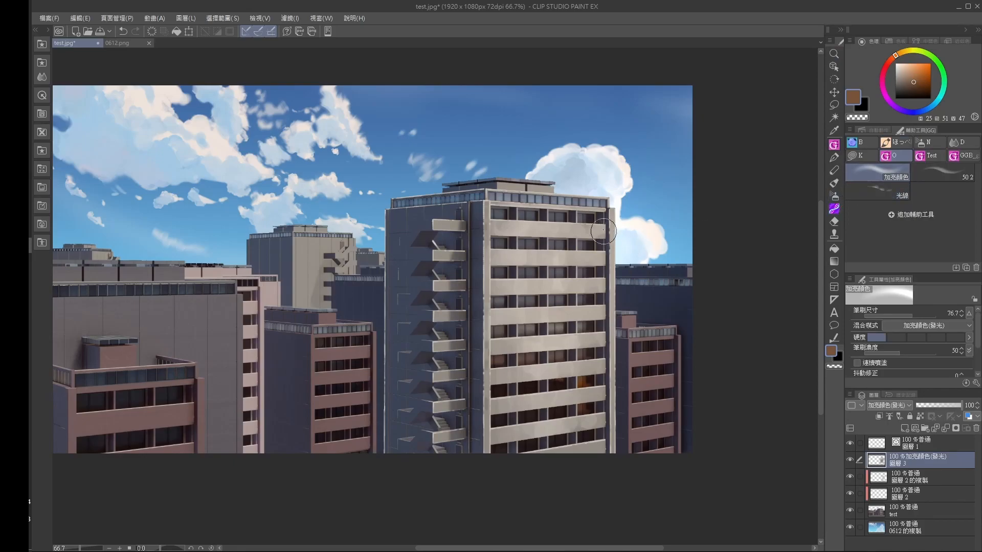
click(834, 196)
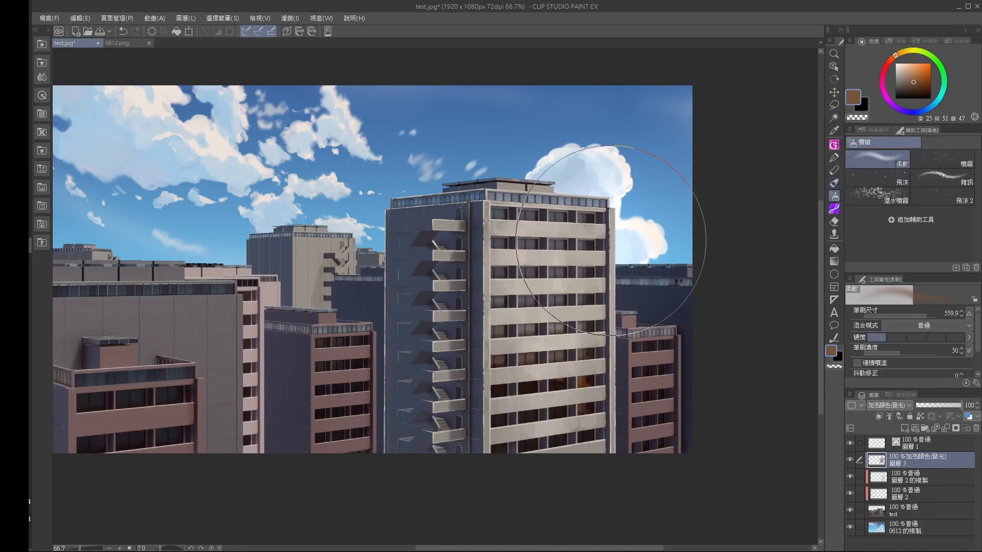
drag(564, 390, 566, 276)
key(bracketleft)
key(bracketleft)
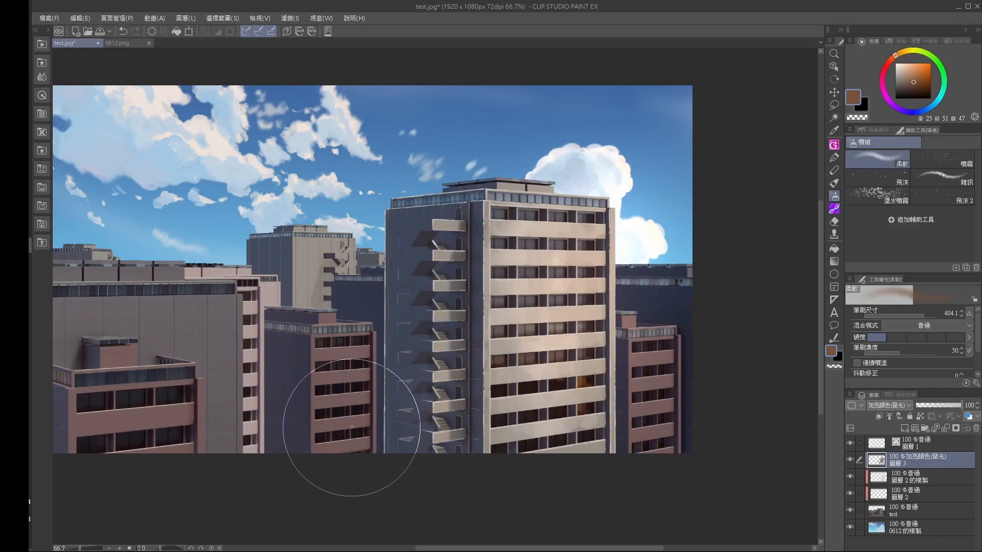
Compare the scene with all the added paint, highlight and glow layers hidden and shown, and inspect the facade up close.
key(slash)
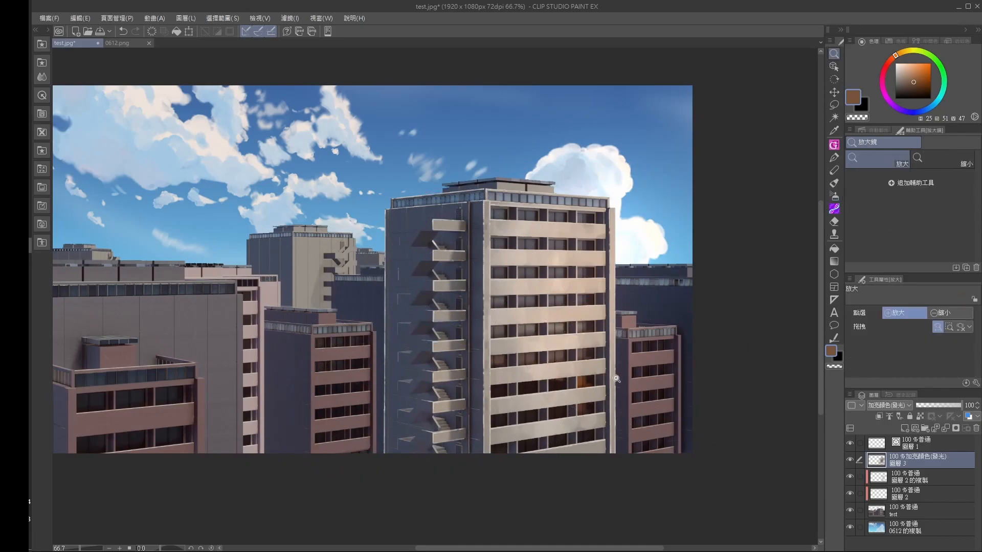
click(609, 404)
alt+click(532, 300)
drag(544, 362, 650, 434)
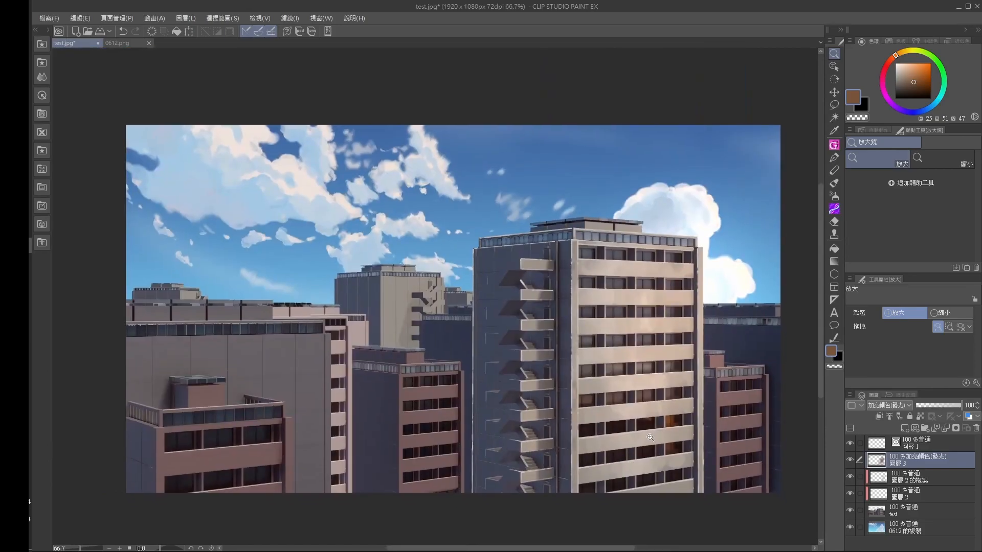
click(654, 435)
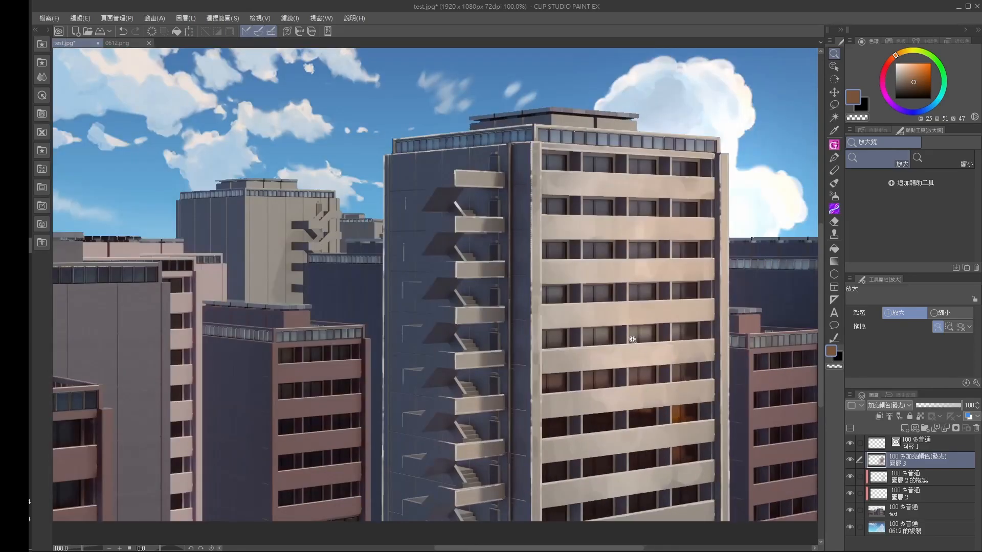
click(850, 444)
click(850, 444)
drag(850, 444, 850, 494)
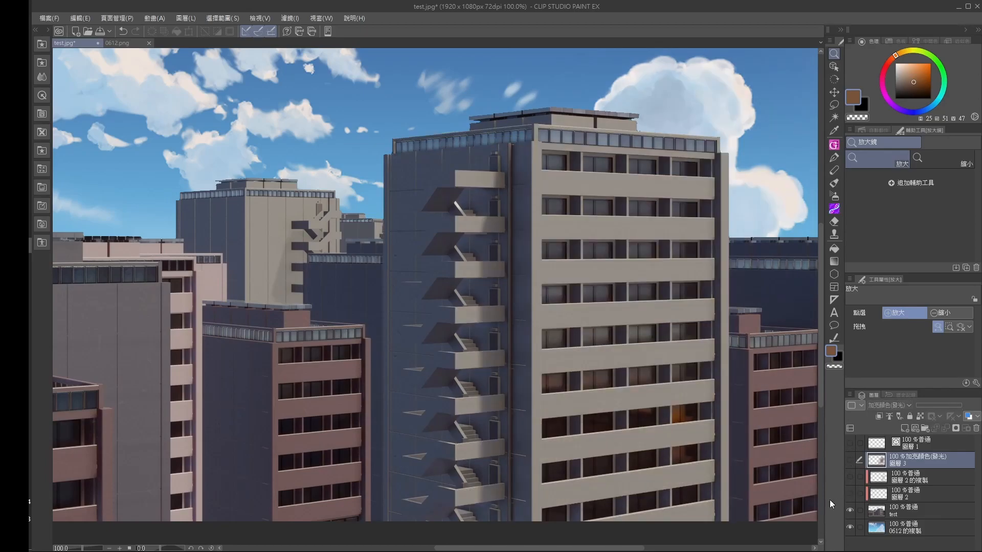
drag(850, 444, 850, 493)
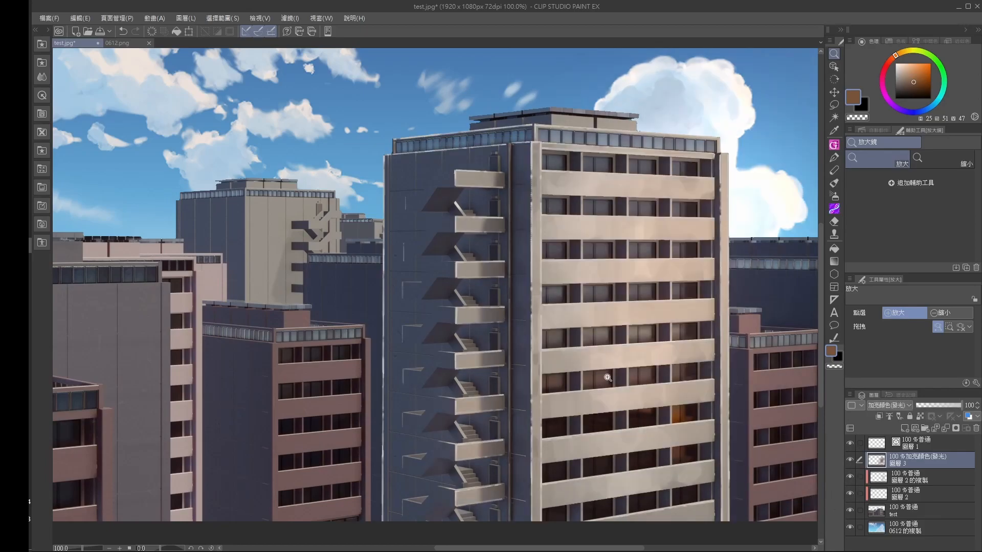
click(604, 344)
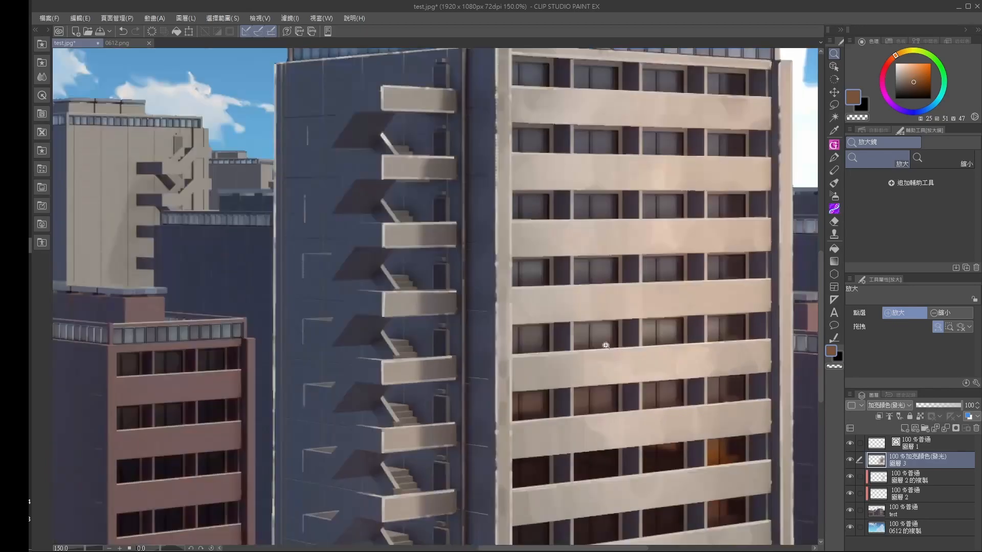
drag(650, 387, 582, 417)
drag(660, 397, 640, 448)
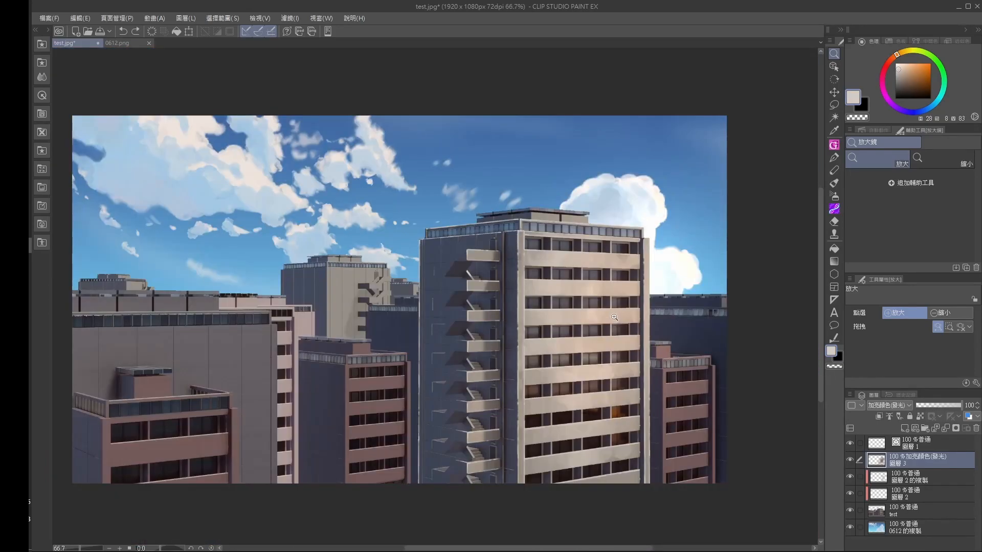
Try test strokes on the main tower's upper balcony band with the GGB_normaledge_hand and GGB_normaledge_line brushes.
click(614, 328)
click(835, 209)
click(947, 202)
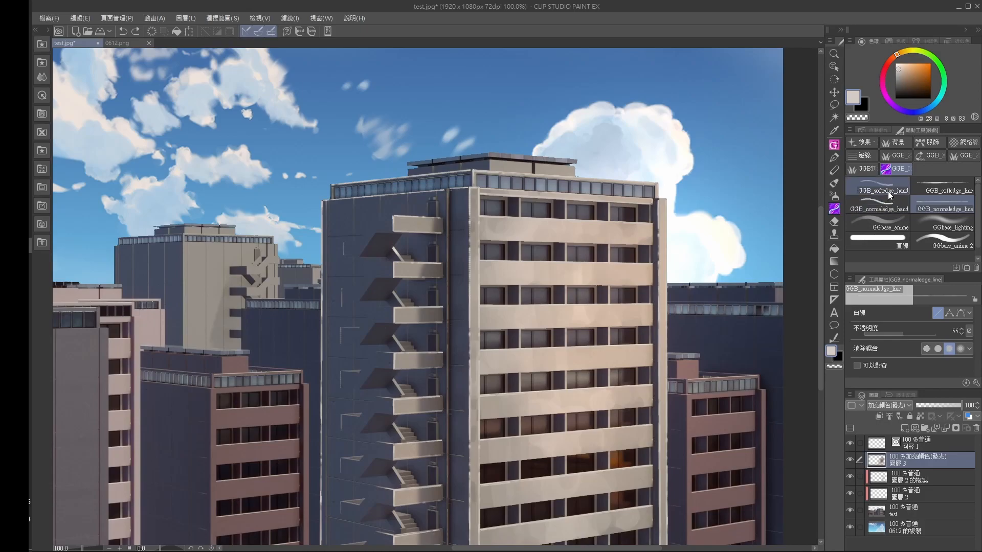
click(891, 210)
key(/)
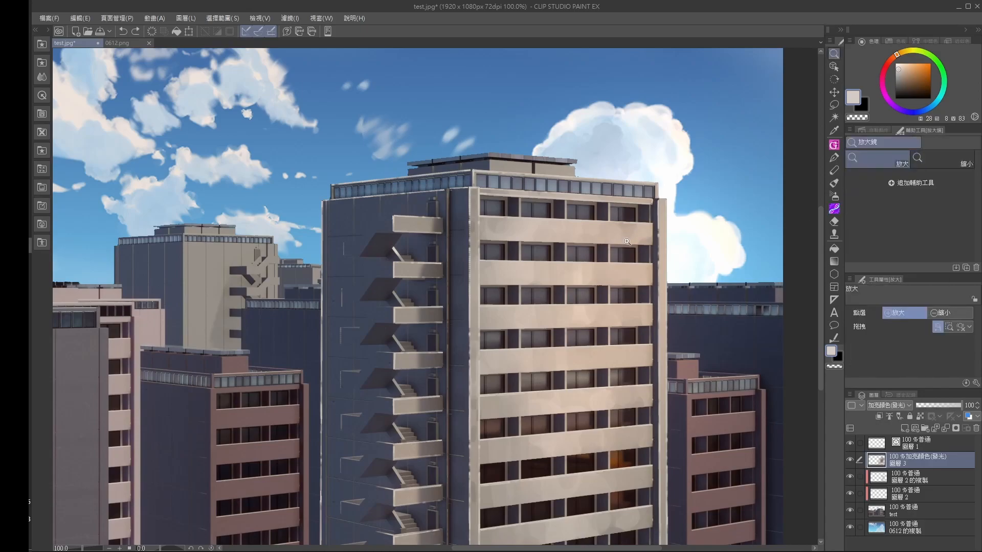
click(626, 242)
click(835, 209)
mouse_move(566, 236)
mouse_down()
mouse_move(625, 234)
mouse_move(657, 249)
mouse_move(705, 206)
mouse_up()
key(ctrl+z)
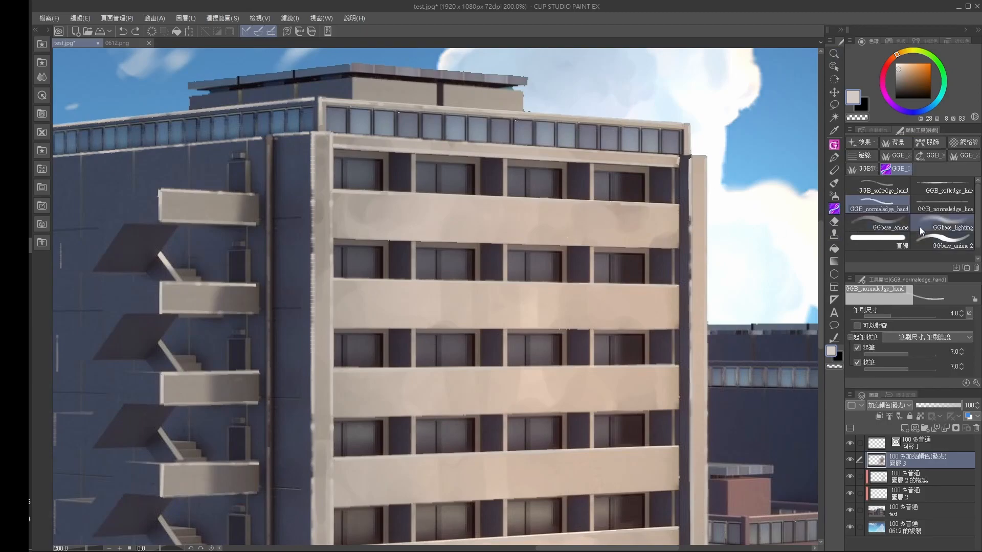
click(921, 210)
mouse_move(559, 226)
mouse_down()
mouse_move(579, 246)
mouse_move(503, 223)
mouse_move(679, 213)
mouse_up()
key(ctrl+z)
Choose the GGB_normaledge_hand brush, sample a light beige from the facade (H 25, S 14, V 85) and set the brush size to 2.4.
click(880, 207)
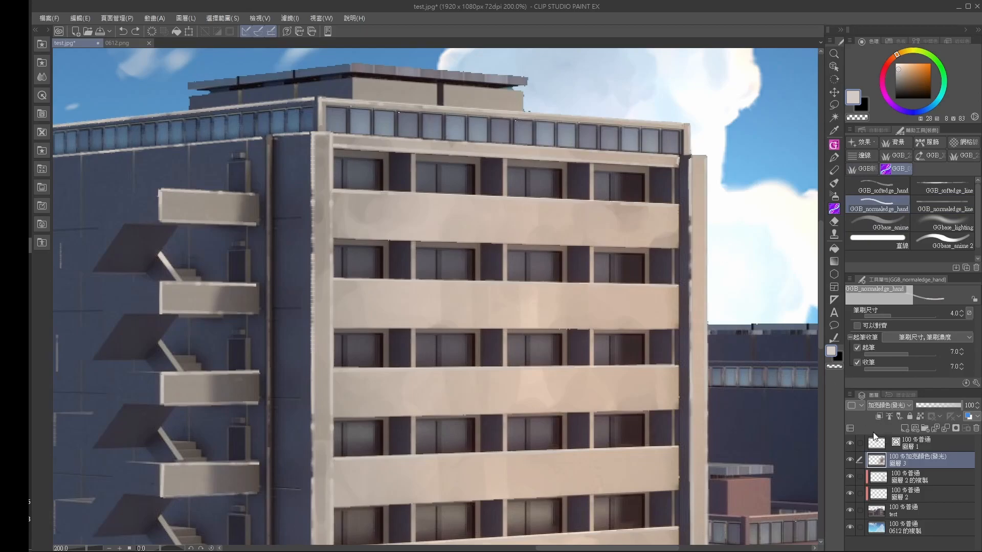
click(905, 428)
alt+click(617, 211)
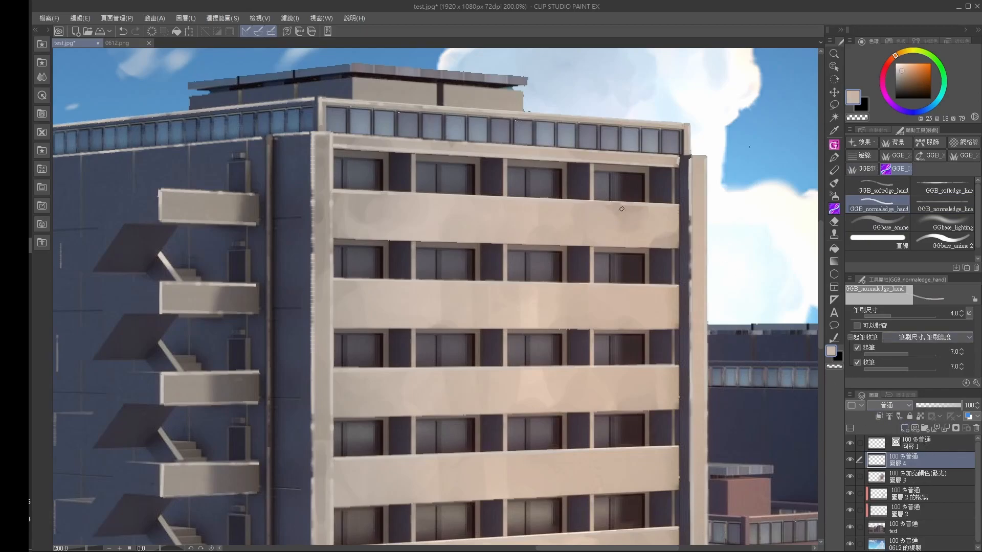
click(904, 65)
alt+click(594, 376)
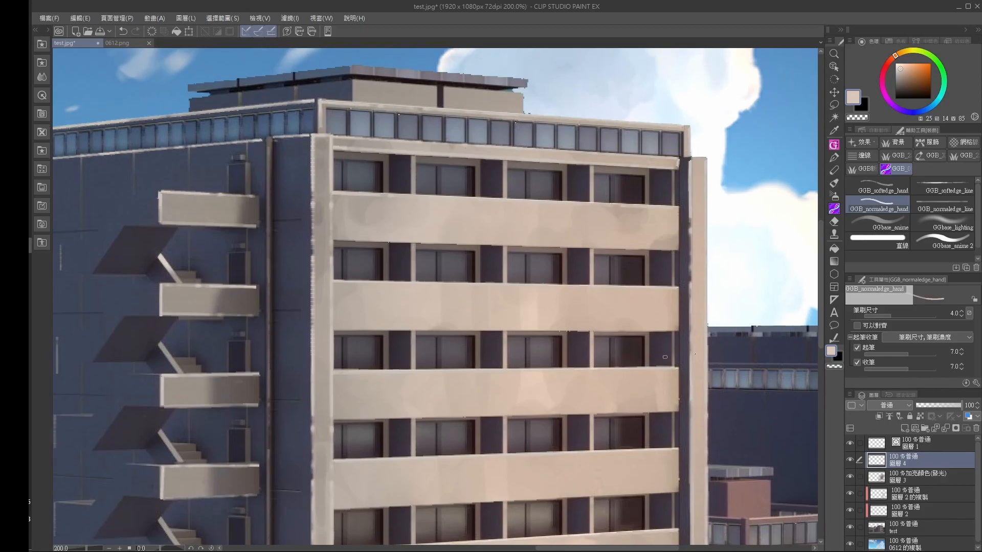
drag(904, 315, 875, 315)
key(ctrl+z)
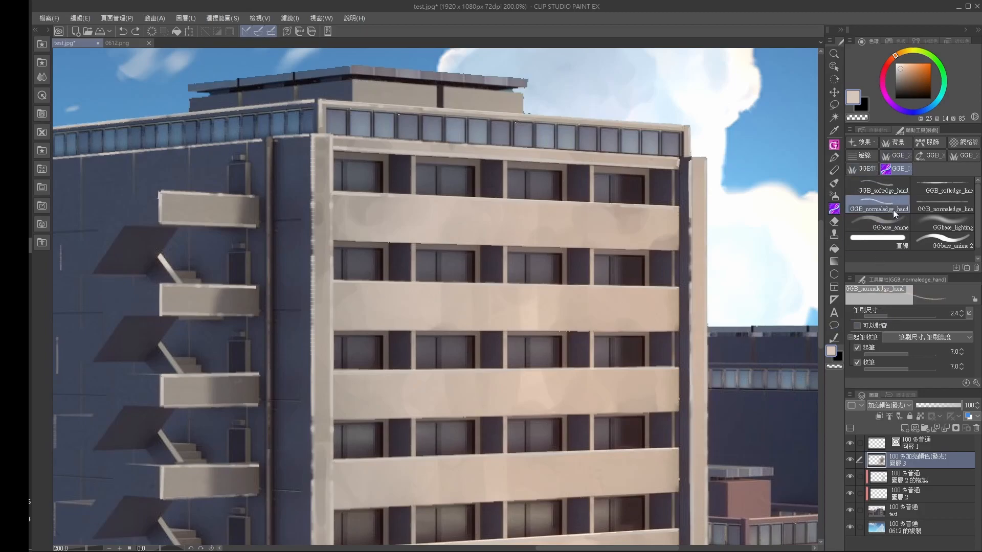
Make the brush's opacity available in its tool properties and set the opacity to 54.
click(975, 383)
click(367, 204)
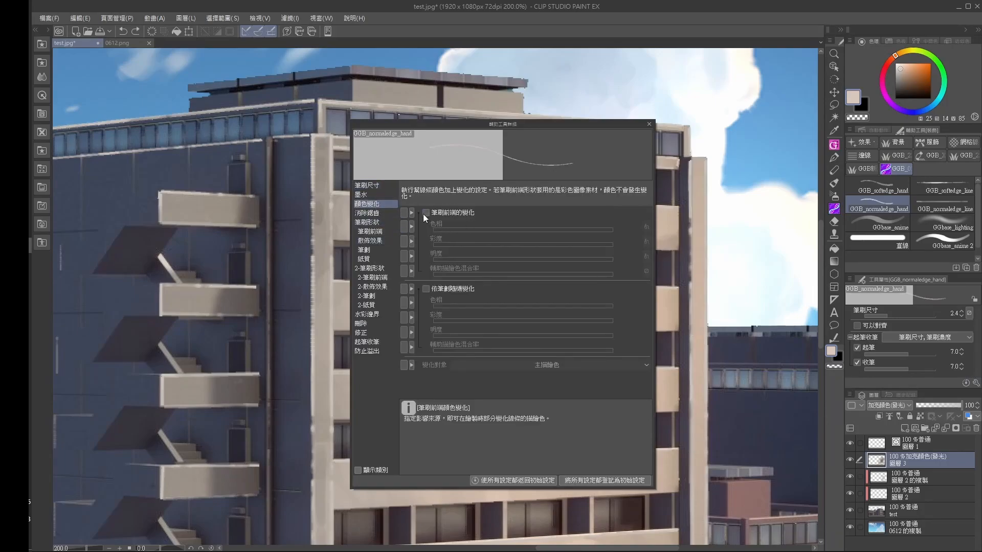
click(361, 194)
click(404, 214)
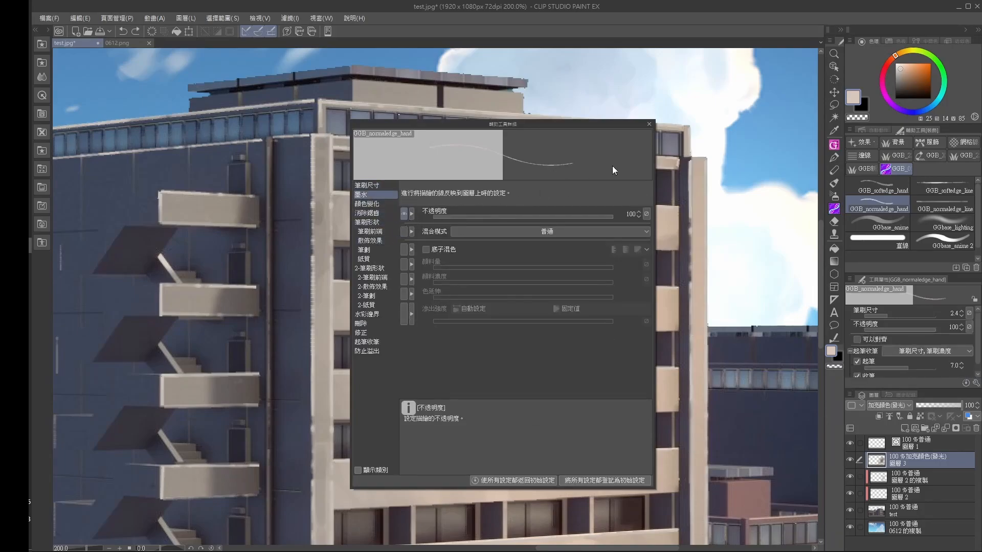
click(649, 124)
drag(921, 329, 905, 330)
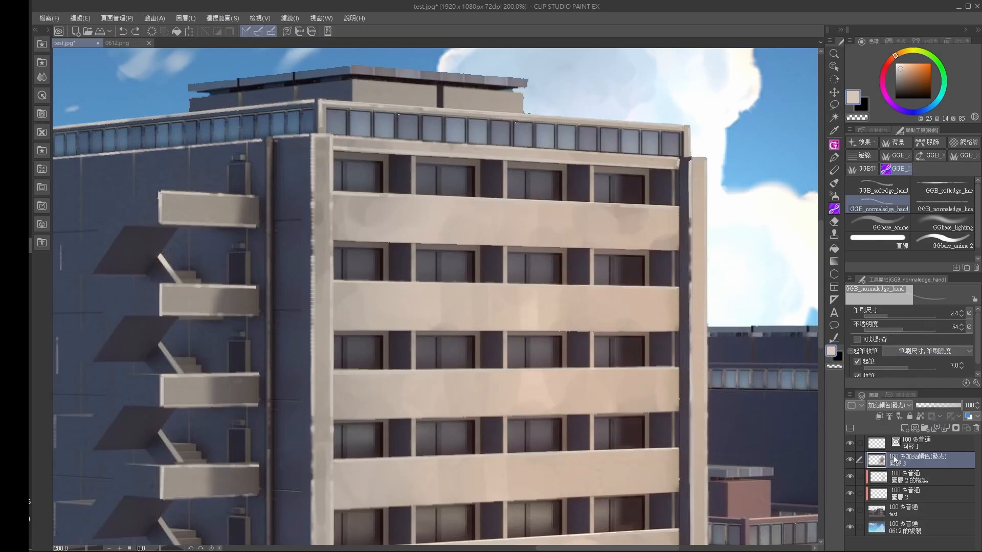
Add a new layer above the 加亮顏色(發光) layer and draw fine light scratch lines on the main tower's upper balcony bands.
click(905, 428)
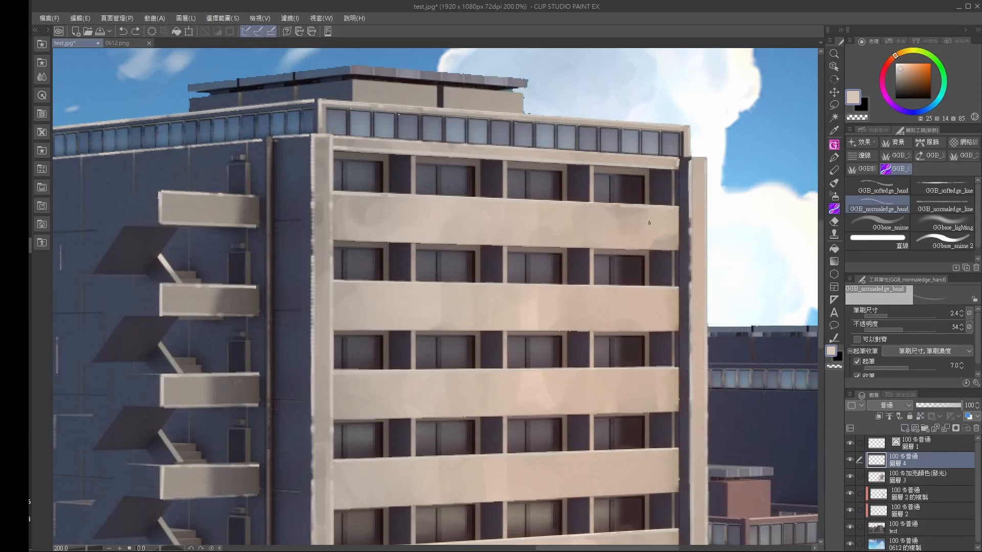
drag(507, 295, 504, 288)
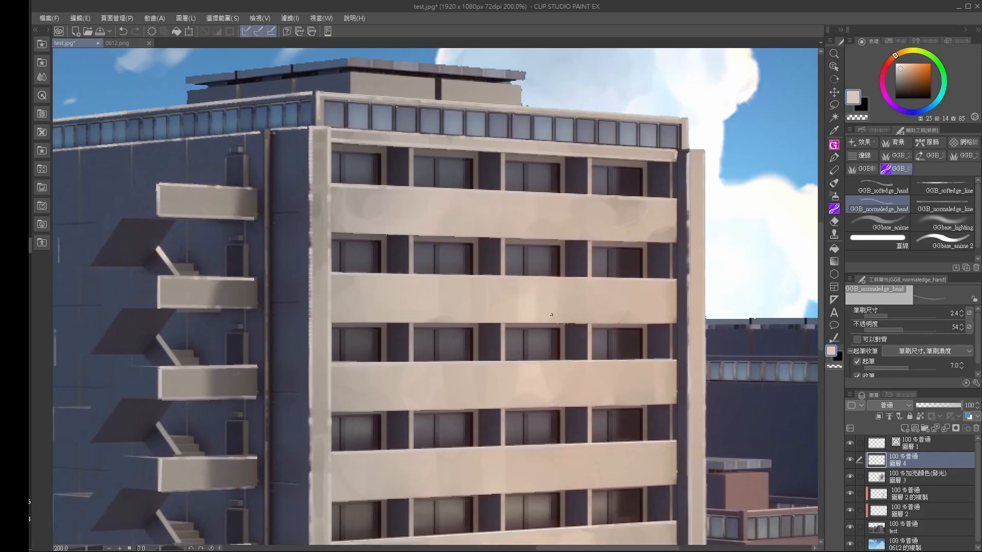
scroll(589, 318, down, 3)
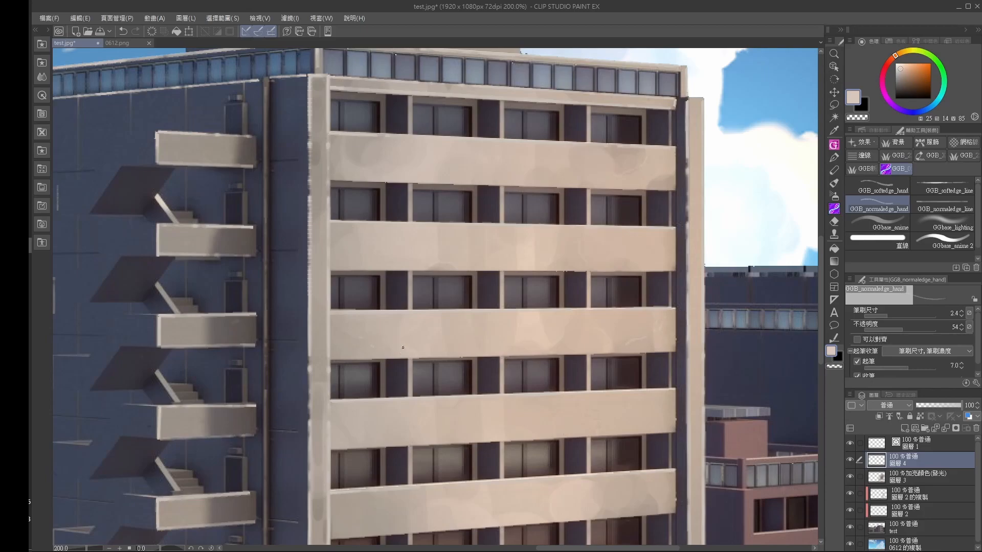
drag(393, 360, 410, 311)
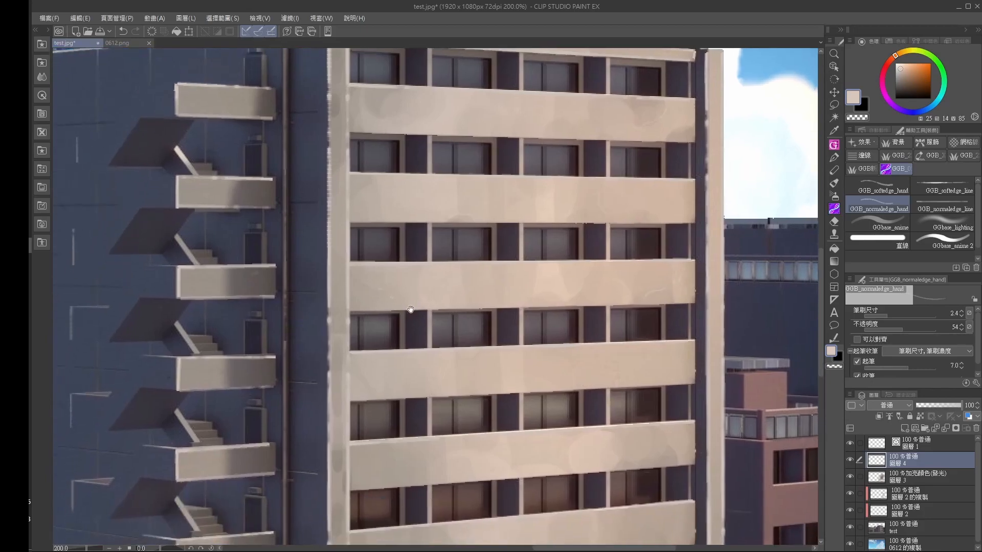
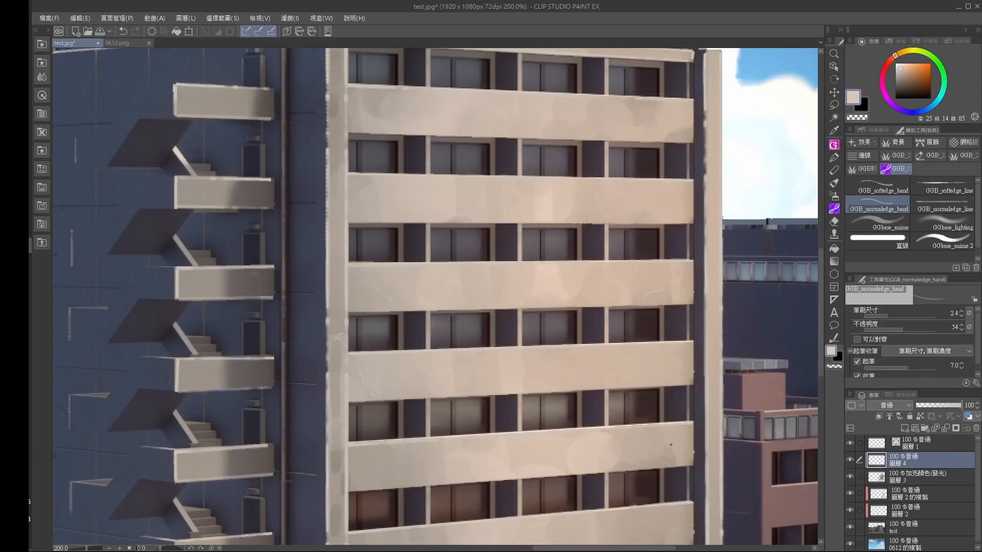
key(ctrl+z)
Draw more fine light scratch lines along the main tower's lower balcony bands, down to the bottom of the picture.
middle_drag(514, 489, 493, 346)
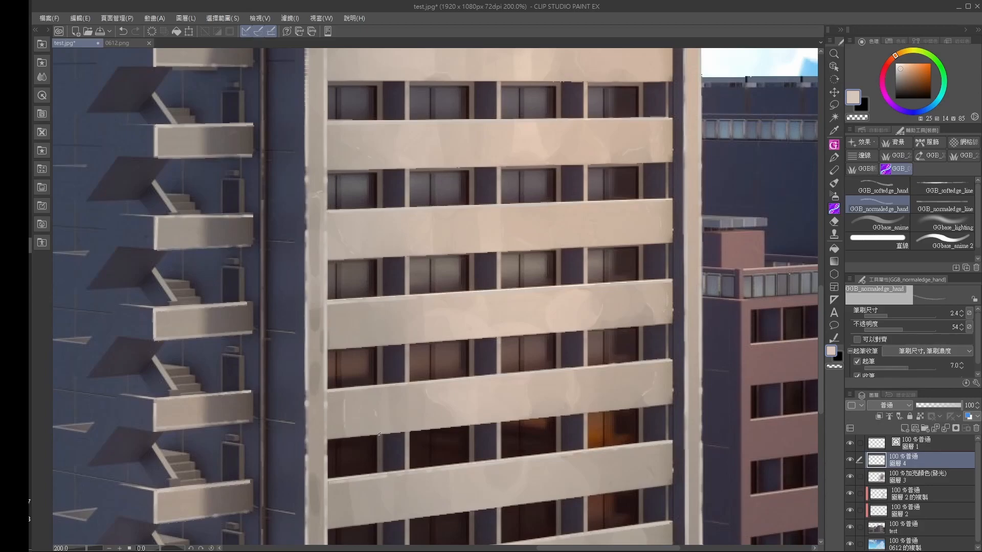
middle_drag(462, 438, 460, 412)
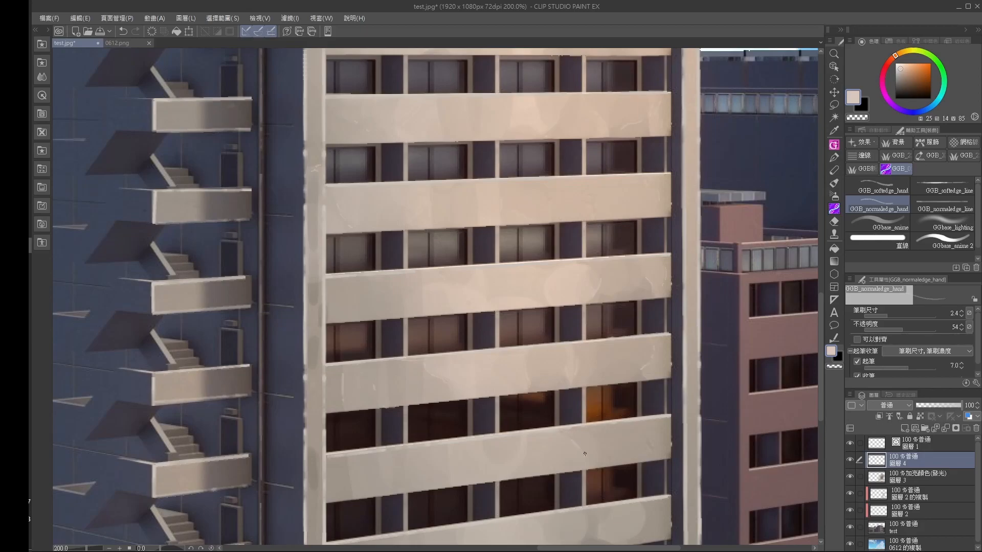
middle_drag(516, 448, 551, 393)
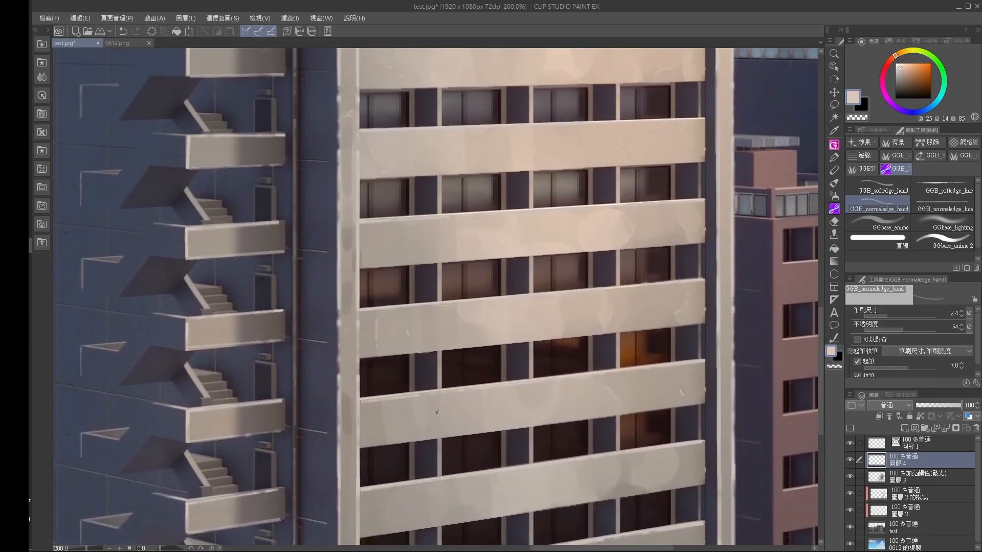
middle_drag(527, 486, 517, 418)
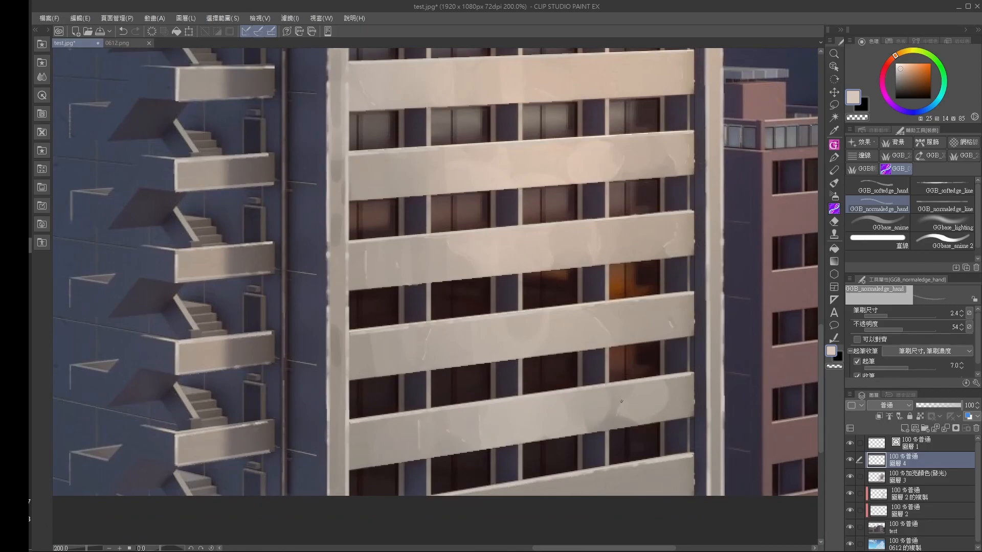
middle_drag(665, 445, 680, 410)
drag(704, 405, 706, 442)
middle_drag(288, 212, 345, 292)
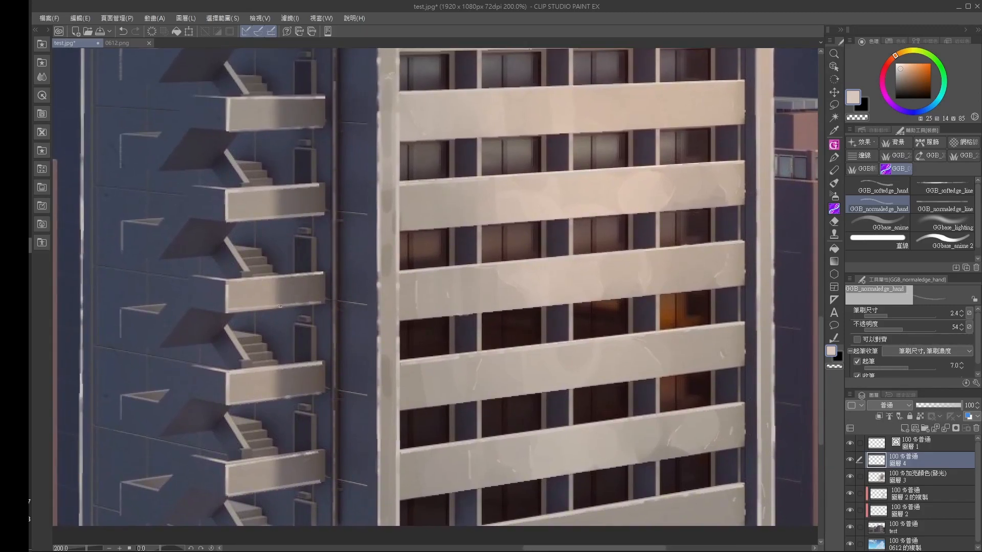
Examine the scratch details on the main tower against the whole scene at reduced magnification.
alt+click(540, 343)
middle_drag(602, 346, 607, 403)
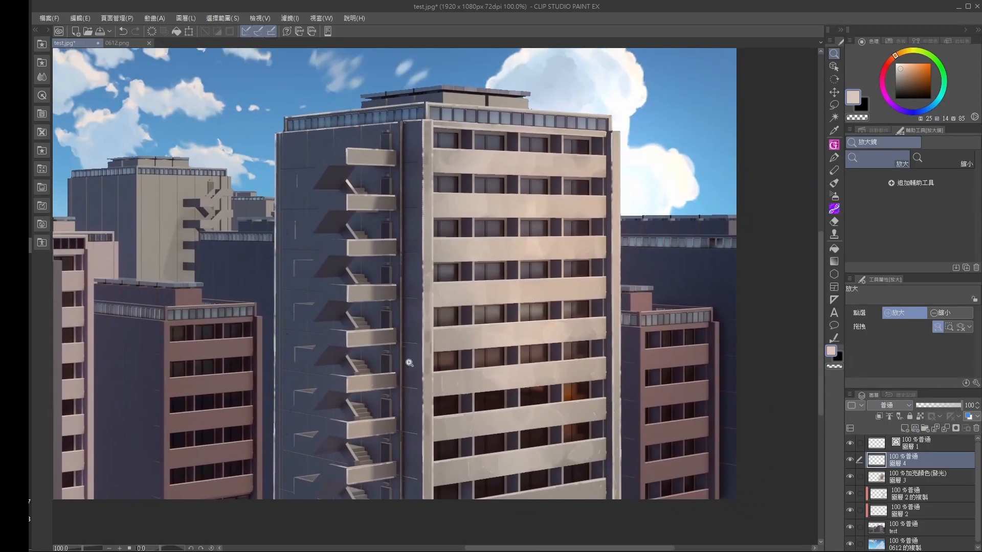
alt+click(558, 306)
middle_drag(580, 364, 572, 384)
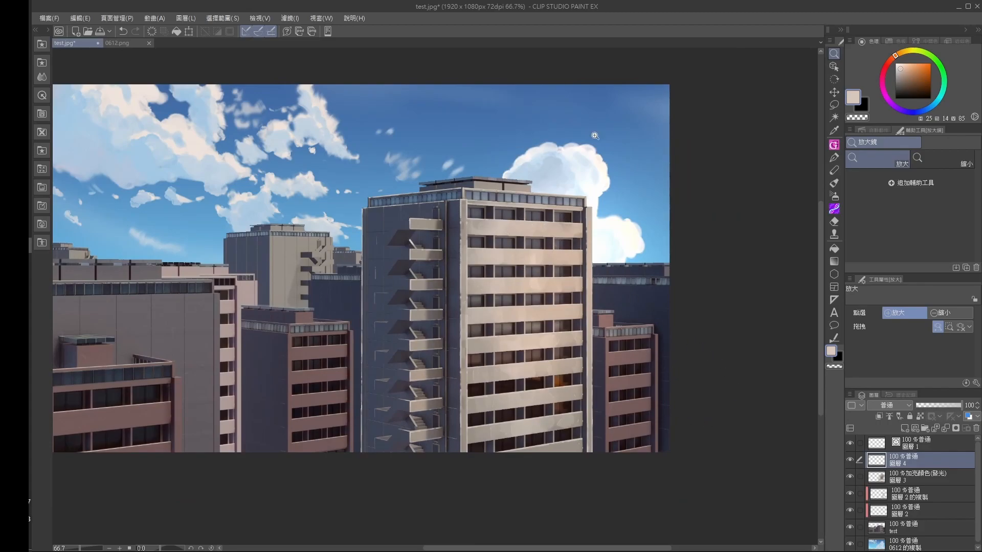
middle_drag(537, 160, 597, 184)
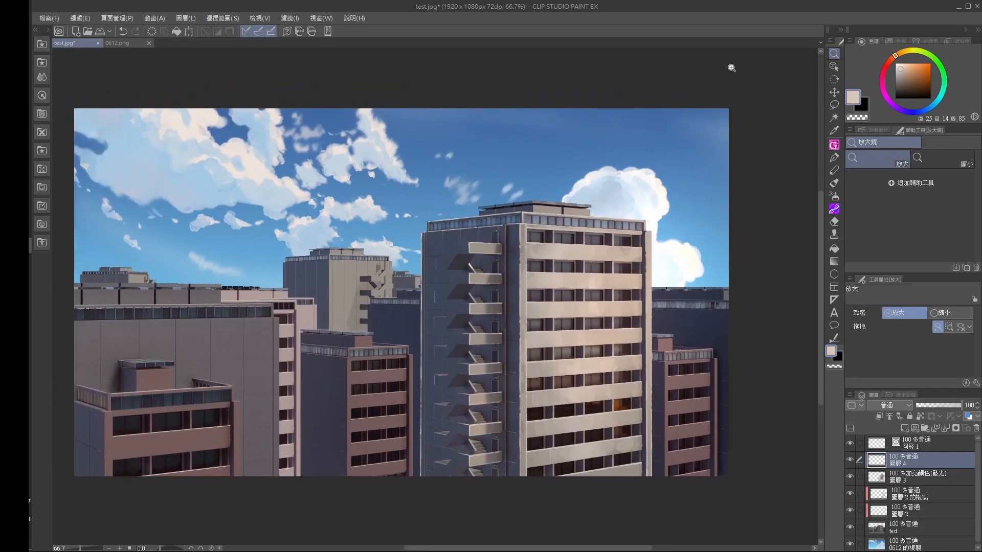
click(611, 288)
mouse_move(611, 288)
middle_down()
mouse_move(609, 301)
mouse_move(560, 241)
mouse_move(622, 292)
middle_up()
alt+click(623, 291)
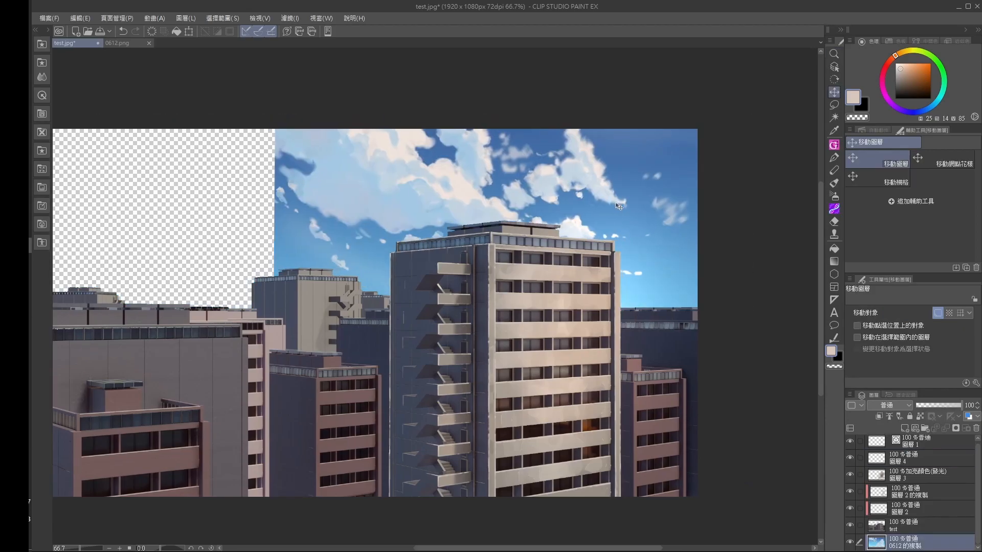
Shift the sky layer 0612 的複製 to the right so its large cloud bank sits behind the main tower.
drag(731, 181, 750, 181)
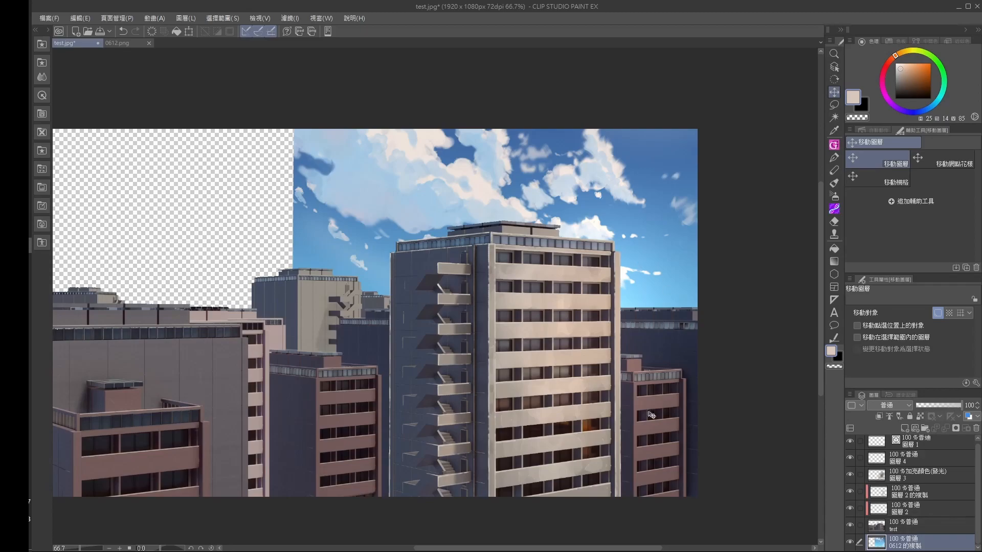
mouse_move(476, 365)
middle_down()
mouse_move(492, 336)
mouse_move(476, 360)
middle_up()
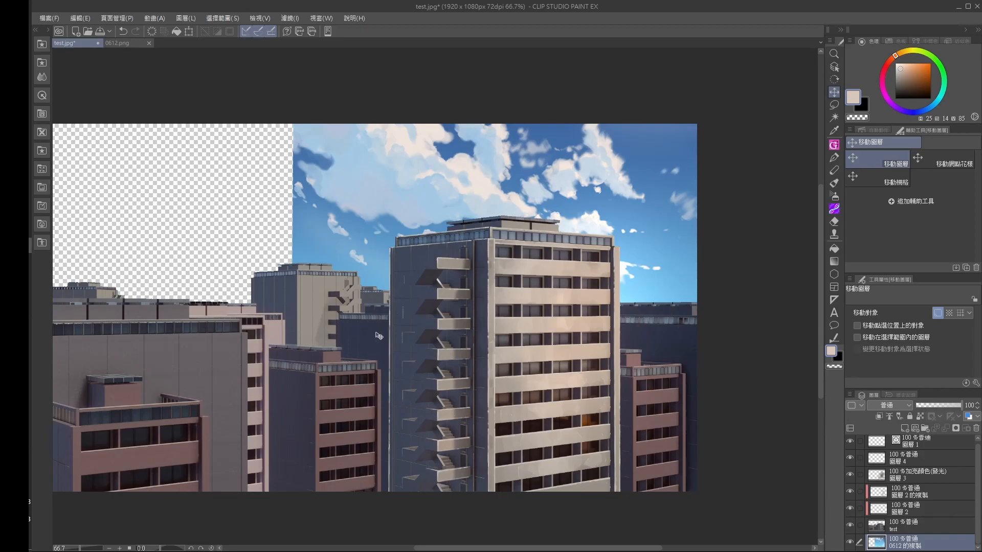
click(109, 20)
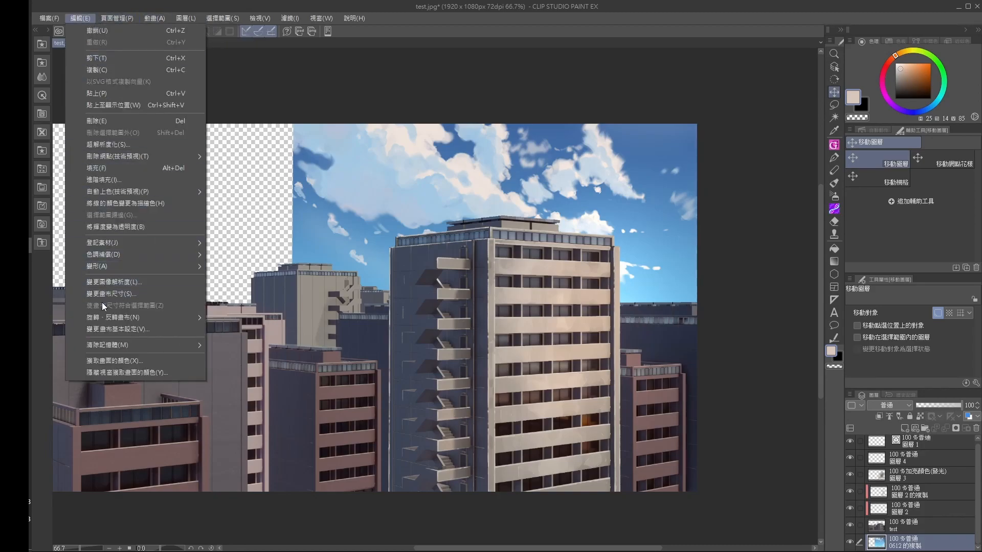
click(108, 294)
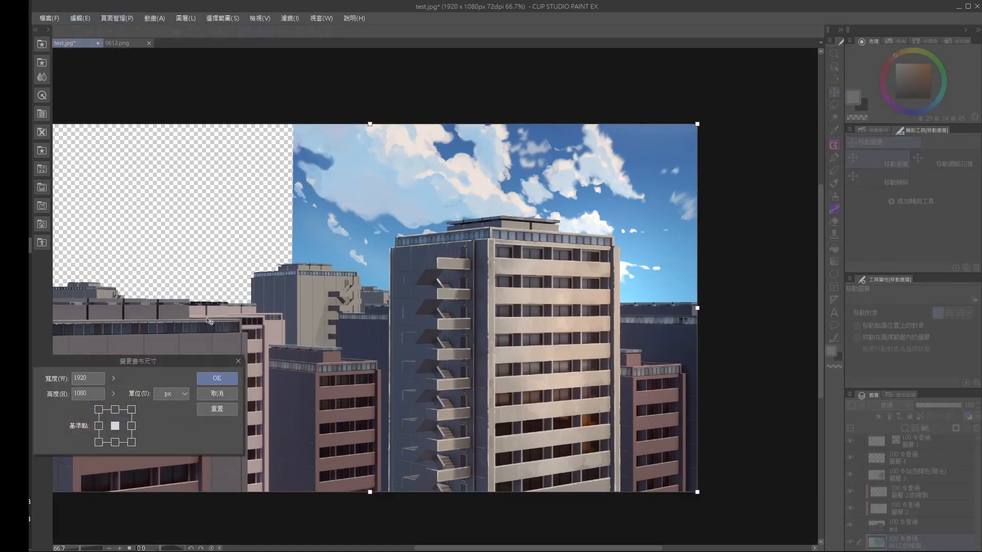
click(225, 395)
scroll(344, 338, down, 1)
middle_drag(374, 332, 407, 344)
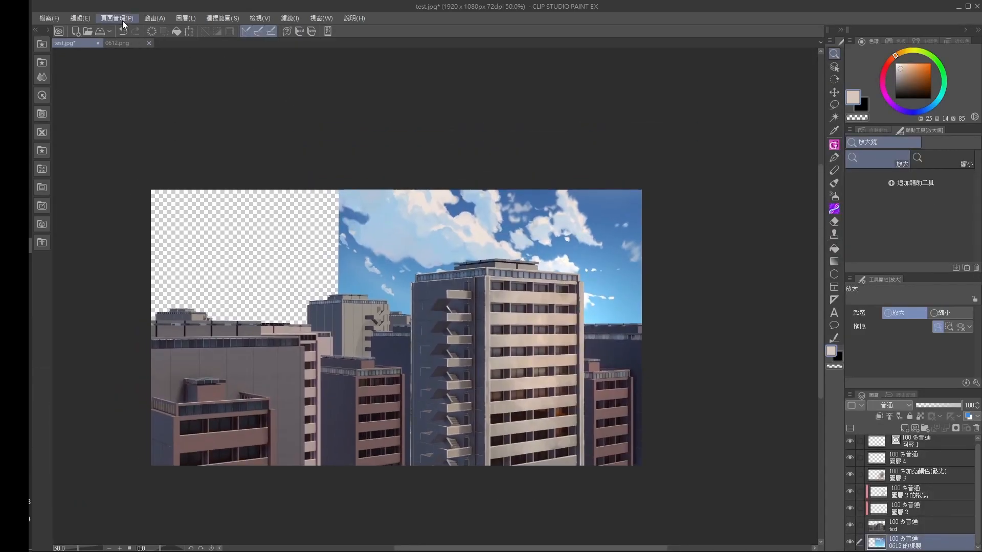
Crop the canvas from its left edge to 1022 px wide, keeping the 1080 px height, to frame the main tower.
click(78, 19)
mouse_move(121, 21)
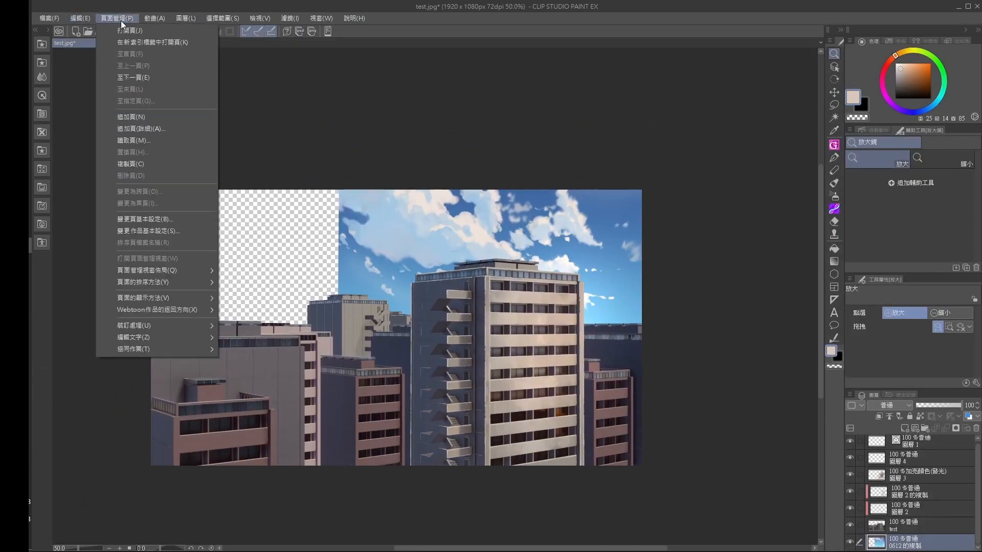
mouse_move(81, 17)
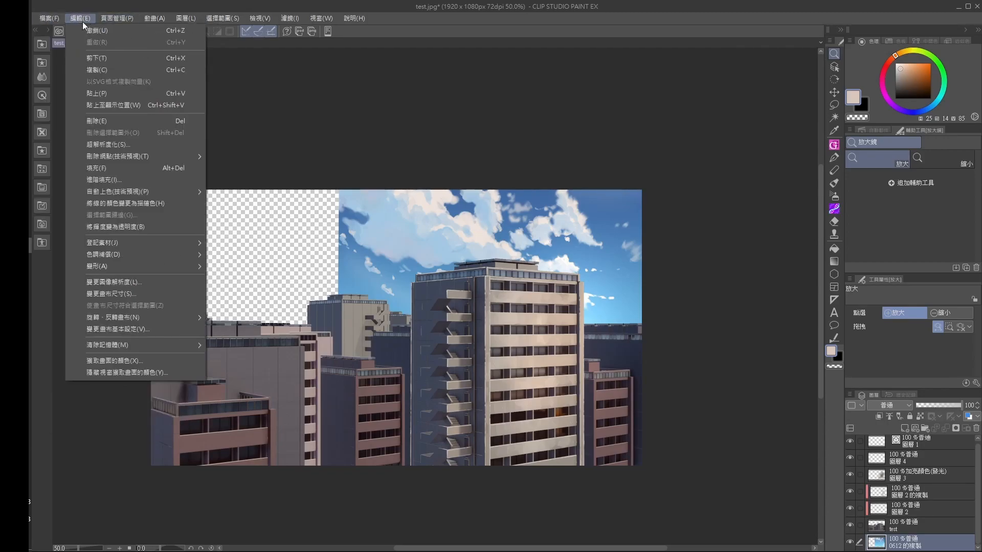
click(128, 294)
drag(151, 344, 381, 344)
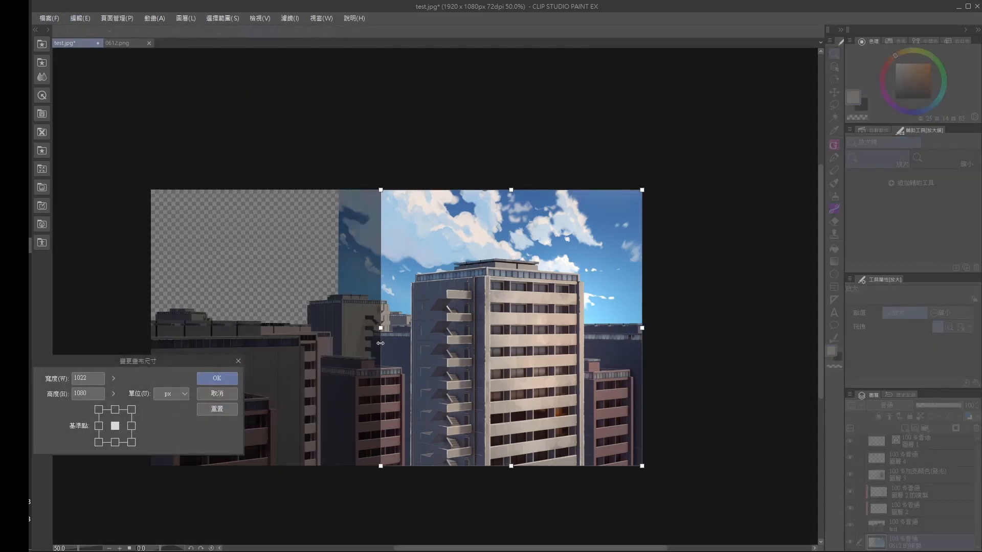
key(Return)
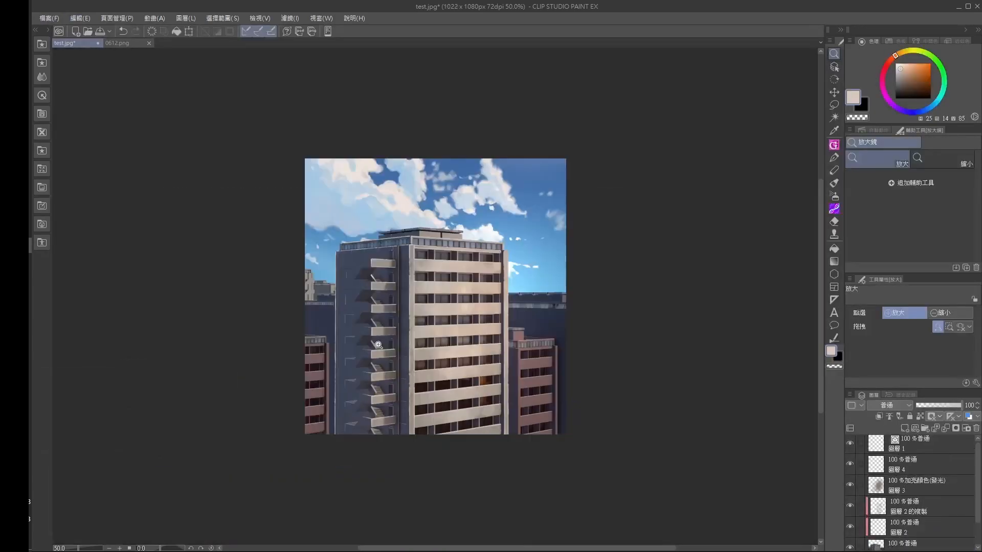
Compare the cropped scene with the glow layer 圖層 3 hidden and shown, and select that layer.
click(471, 337)
mouse_move(499, 363)
mouse_down()
mouse_move(504, 392)
mouse_move(516, 371)
mouse_up()
click(506, 380)
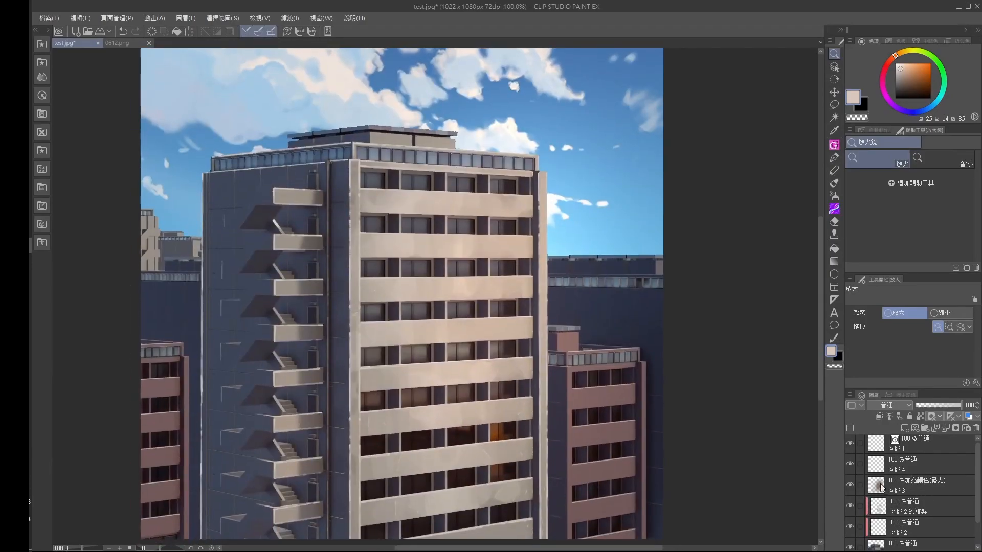
click(849, 486)
click(849, 485)
click(916, 485)
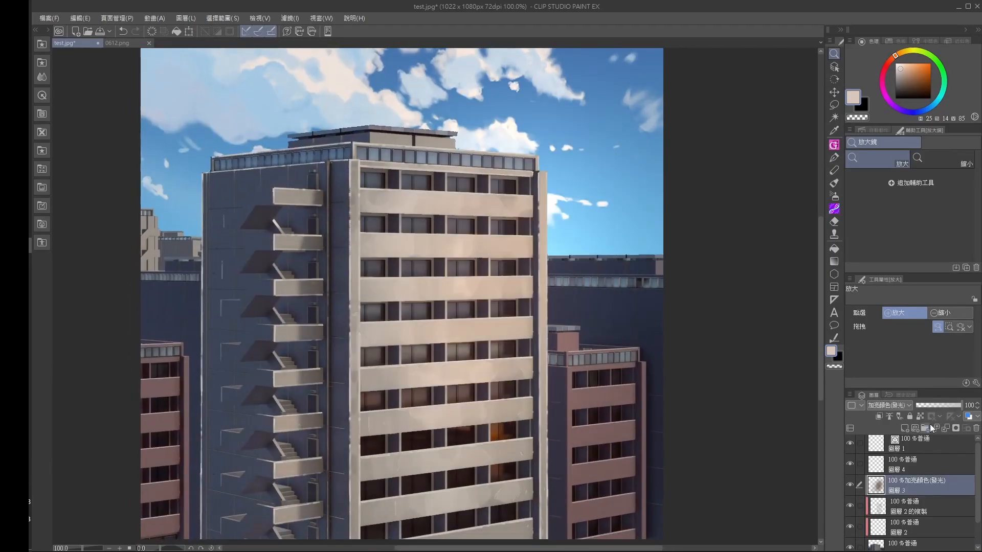
Airbrush a soft warm glow sampled from the right pink building over its facade on layer 圖層 3, with brush size 254.9.
click(834, 196)
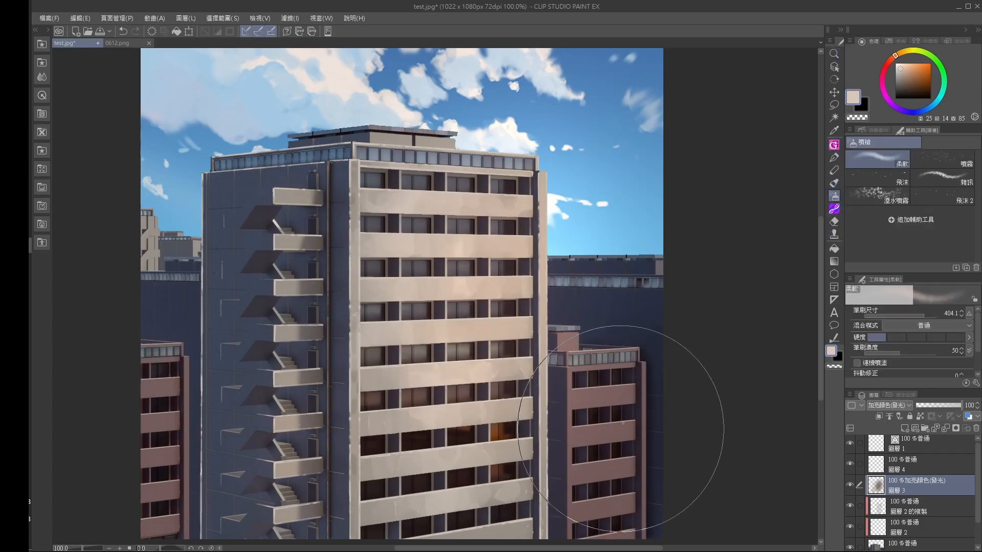
ctrl+alt+drag(716, 210, 686, 209)
alt+click(627, 418)
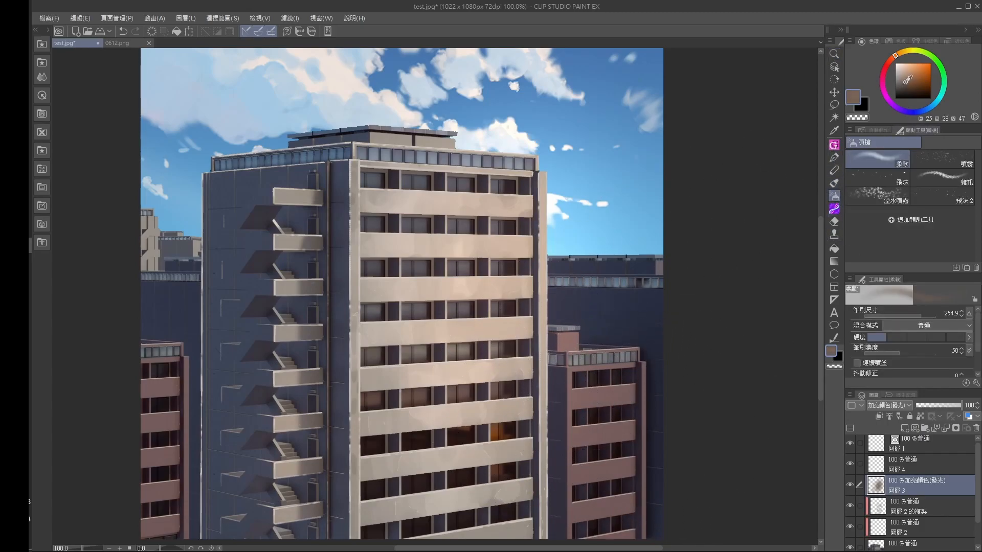
mouse_move(627, 418)
mouse_down()
mouse_move(629, 378)
mouse_move(618, 434)
mouse_move(639, 471)
mouse_move(634, 486)
mouse_up()
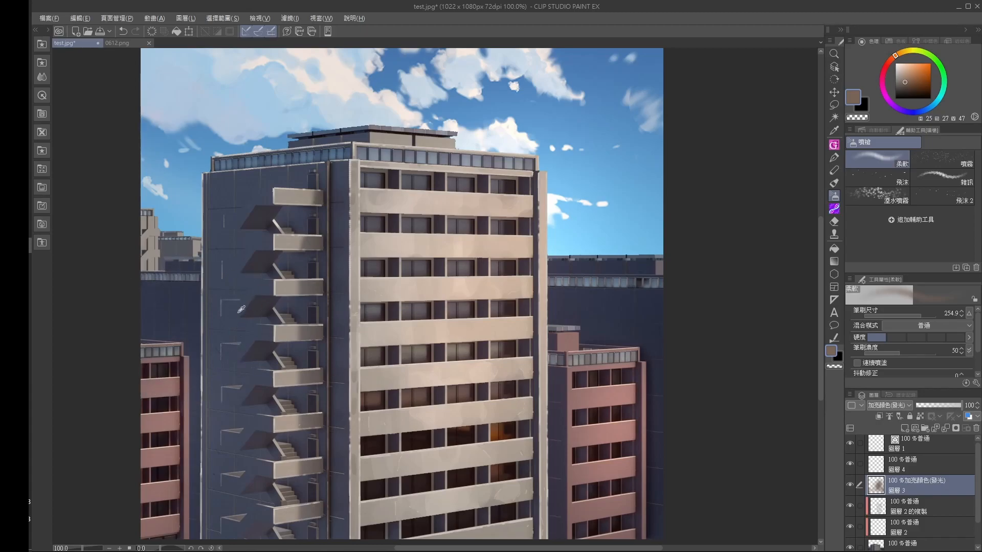
Airbrush a soft blue glow, sampled from the tower's shaded wall, over the lower part of its shaded side.
alt+click(233, 330)
alt+click(233, 338)
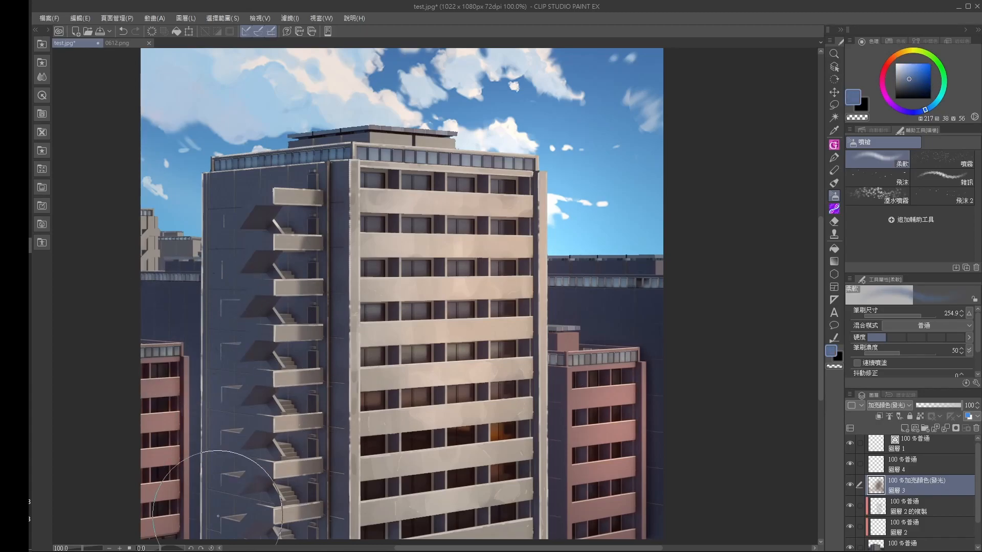
drag(237, 468, 279, 361)
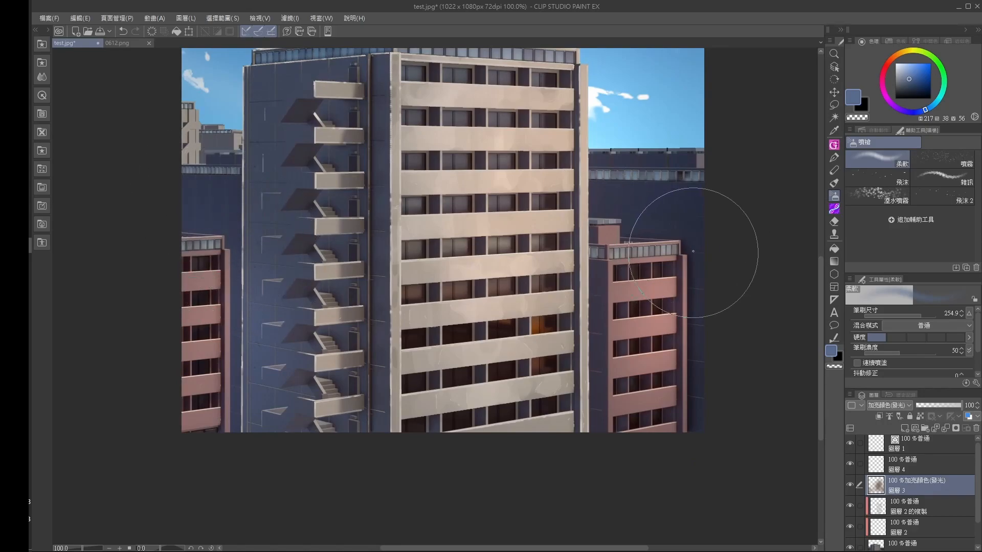
drag(674, 267, 649, 375)
alt+click(710, 382)
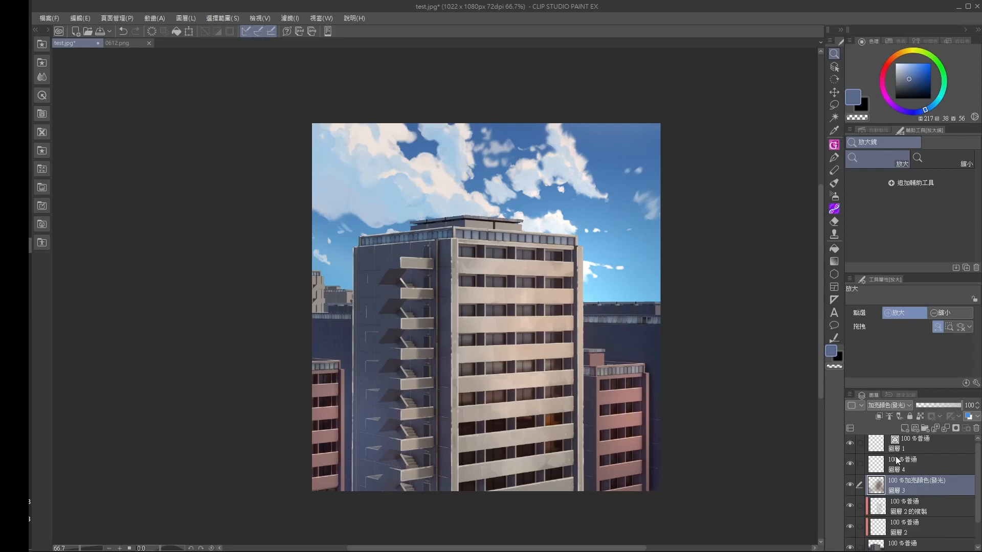
Compare the scene with layer 圖層 1 hidden and shown, and make 圖層 1 the active layer.
drag(976, 467, 976, 459)
click(850, 445)
click(850, 446)
key(ctrl+alt+0)
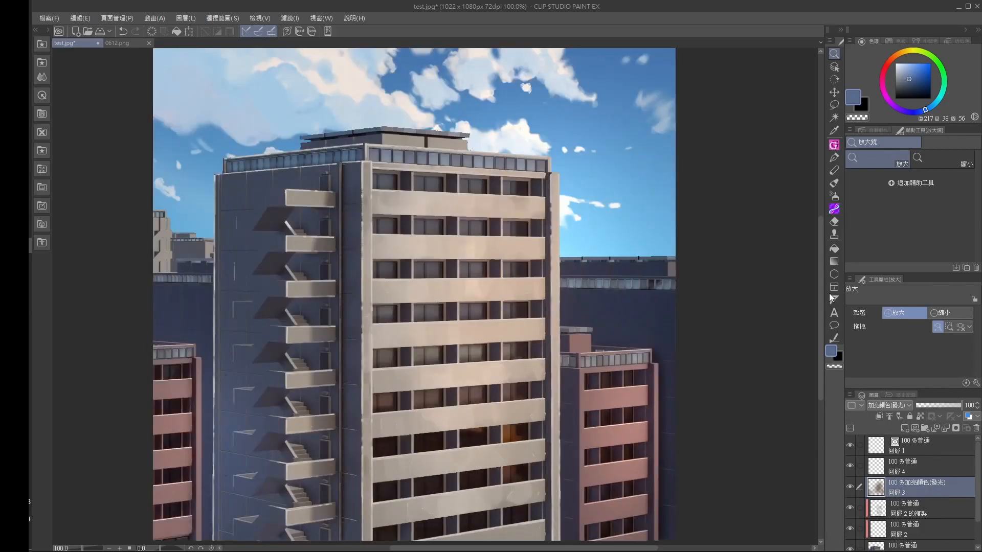
click(835, 209)
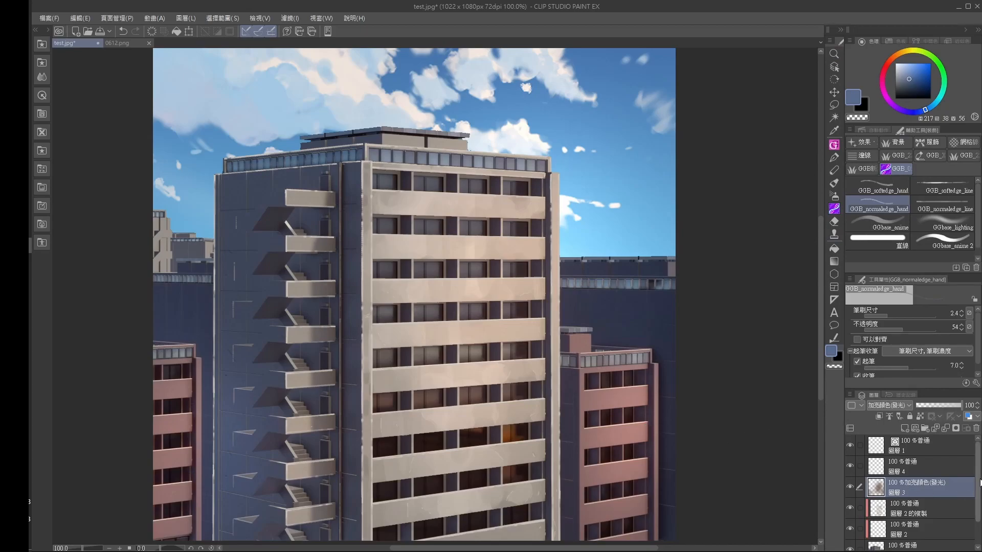
scroll(911, 491, down, 1)
click(859, 484)
click(852, 484)
click(851, 484)
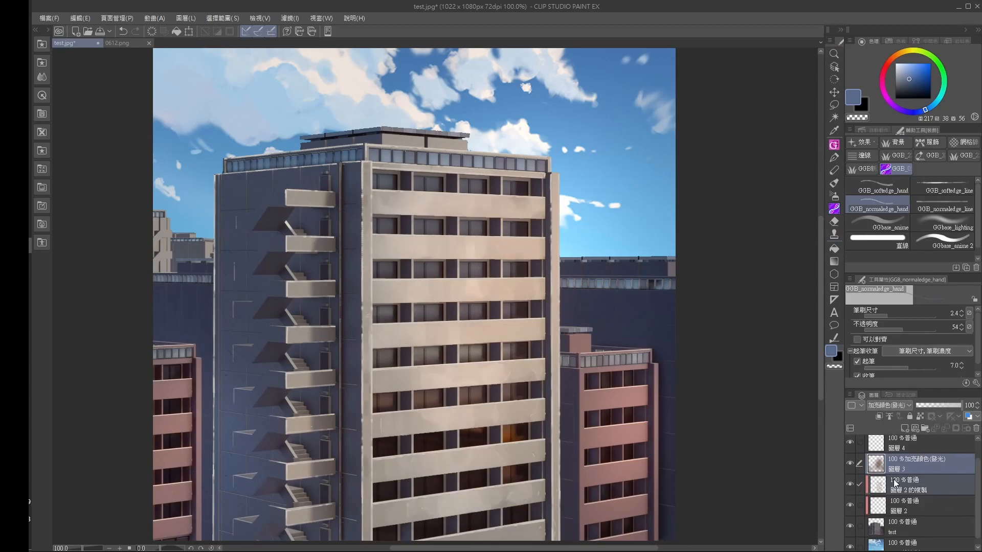
scroll(891, 476, up, 1)
click(905, 447)
ctrl+click(700, 382)
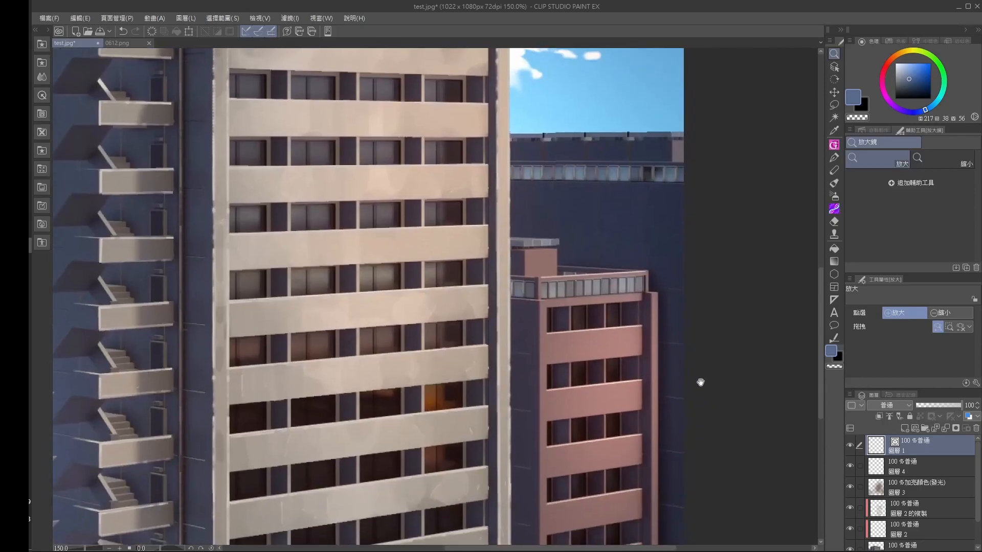
mouse_move(591, 335)
mouse_down()
mouse_move(604, 344)
mouse_move(602, 275)
mouse_up()
alt+click(566, 289)
alt+click(588, 317)
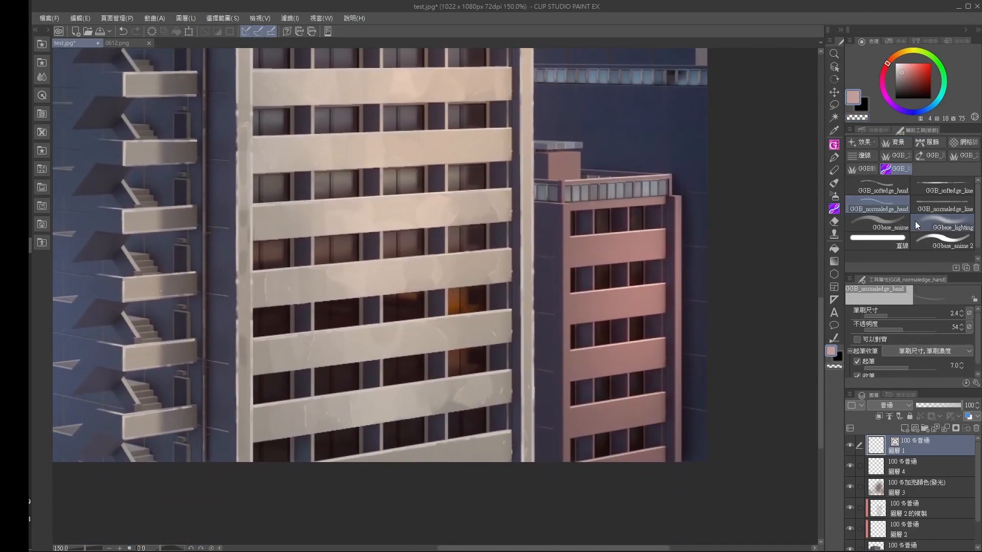
click(924, 207)
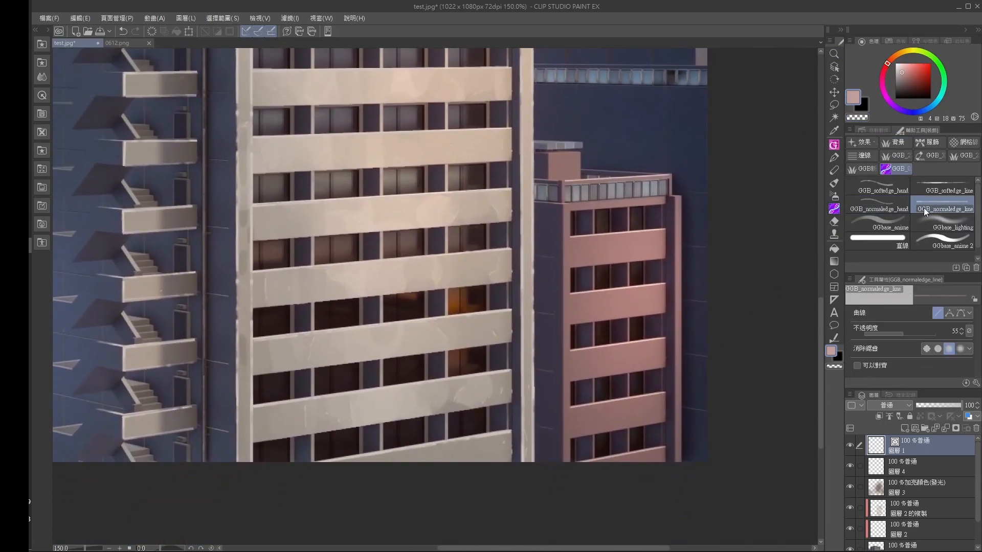
click(950, 189)
key(ctrl+z)
drag(676, 217, 677, 446)
key(ctrl+z)
drag(676, 200, 675, 464)
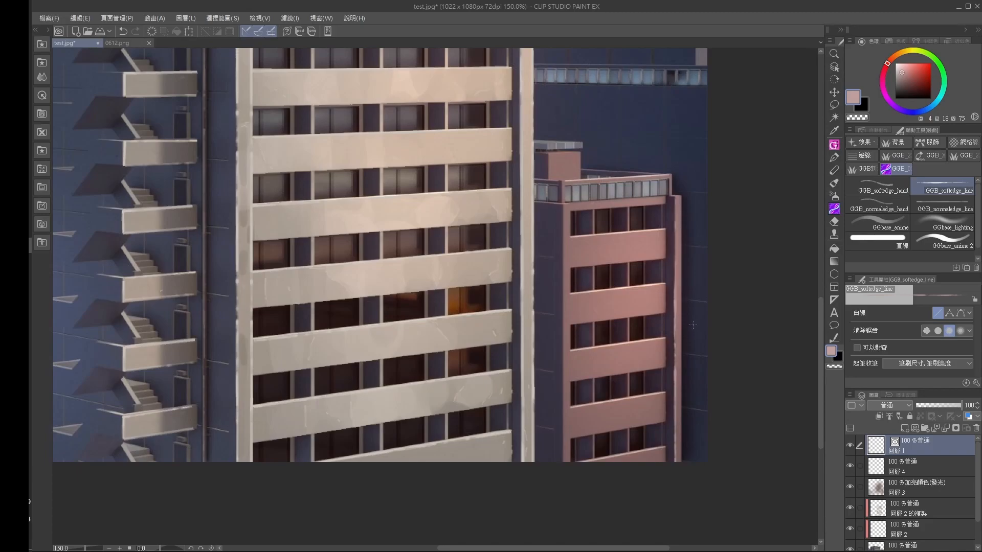
click(677, 376)
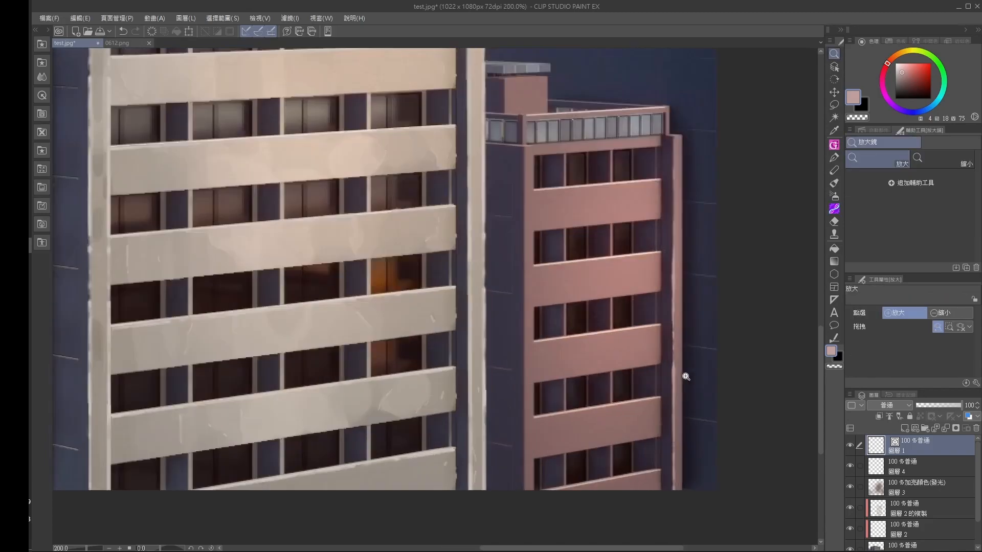
key(ctrl+z)
alt+click(675, 369)
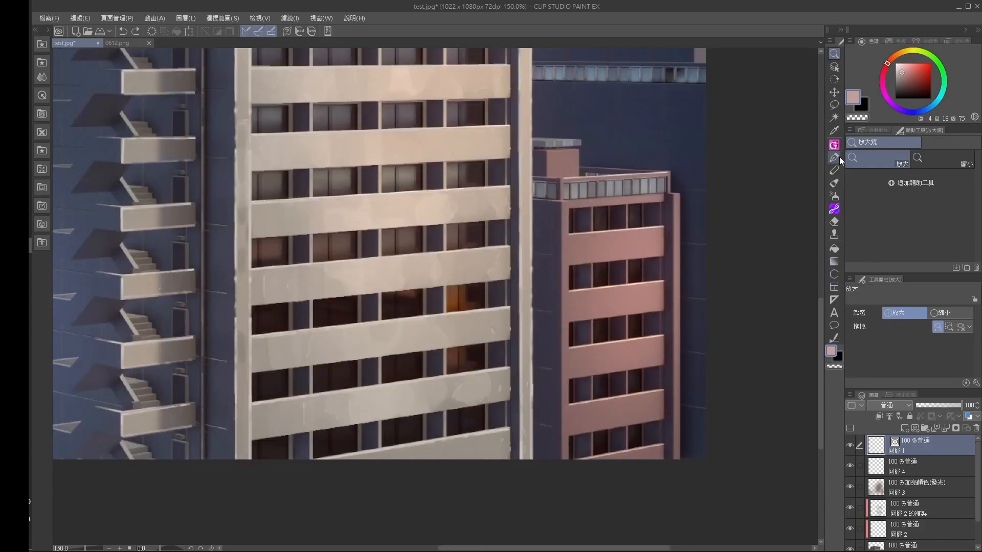
Choose the 直線 straight-line tool and reduce its brush size to 3.0.
click(836, 209)
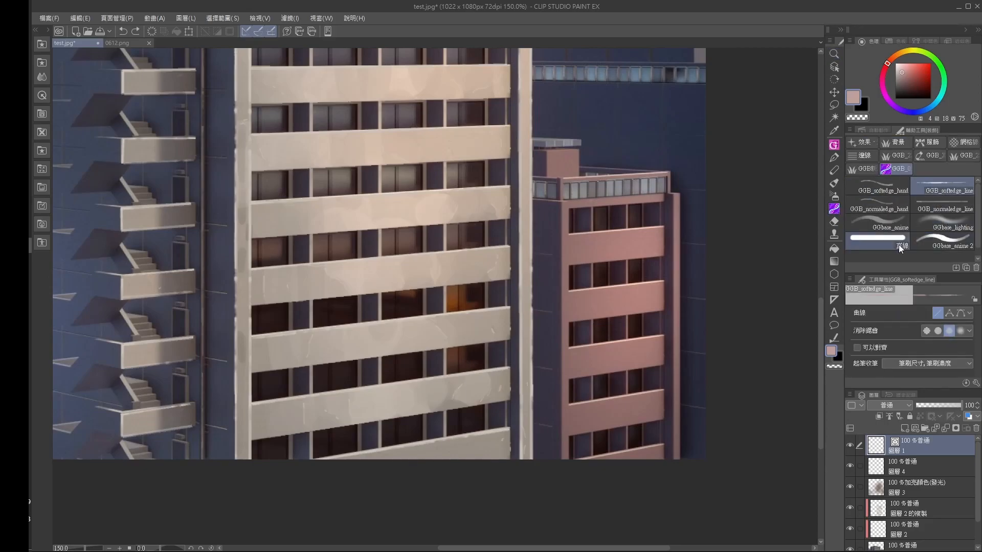
click(942, 222)
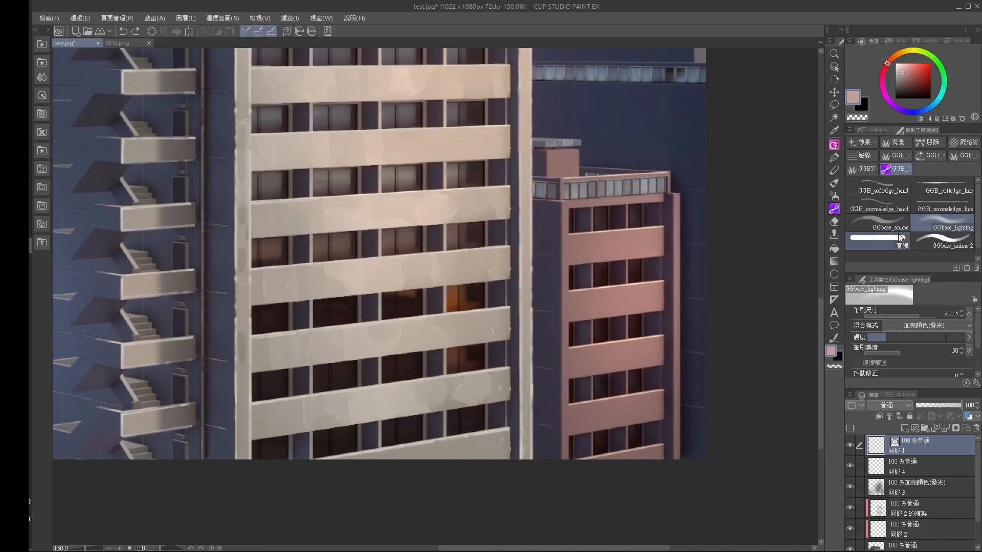
click(895, 243)
drag(674, 326, 674, 460)
key(ctrl+z)
key(bracketleft)
key(bracketleft)
key(bracketleft)
key(bracketleft)
key(bracketleft)
key(bracketleft)
key(bracketleft)
Draw straight light-pink highlights down both edges of the outer pillar on the right pink building.
alt+click(679, 220)
click(903, 67)
shift+drag(674, 218, 684, 462)
key(ctrl+z)
drag(674, 196, 674, 462)
drag(680, 193, 682, 461)
Draw straight highlights down both edges of the pink building's corner pillar beside the tower, plus one along the top balcony's upper edge.
drag(560, 205, 561, 460)
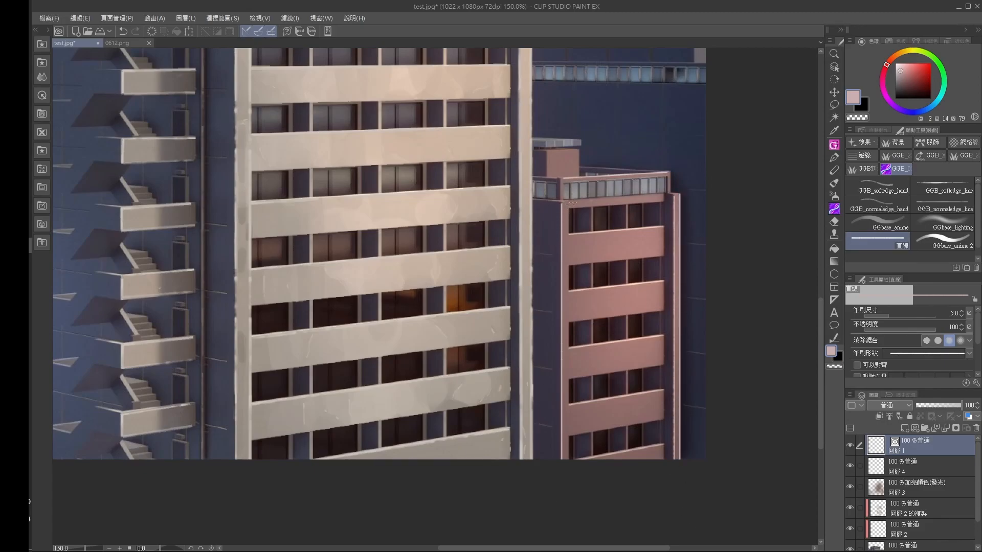
click(901, 68)
drag(567, 204, 567, 460)
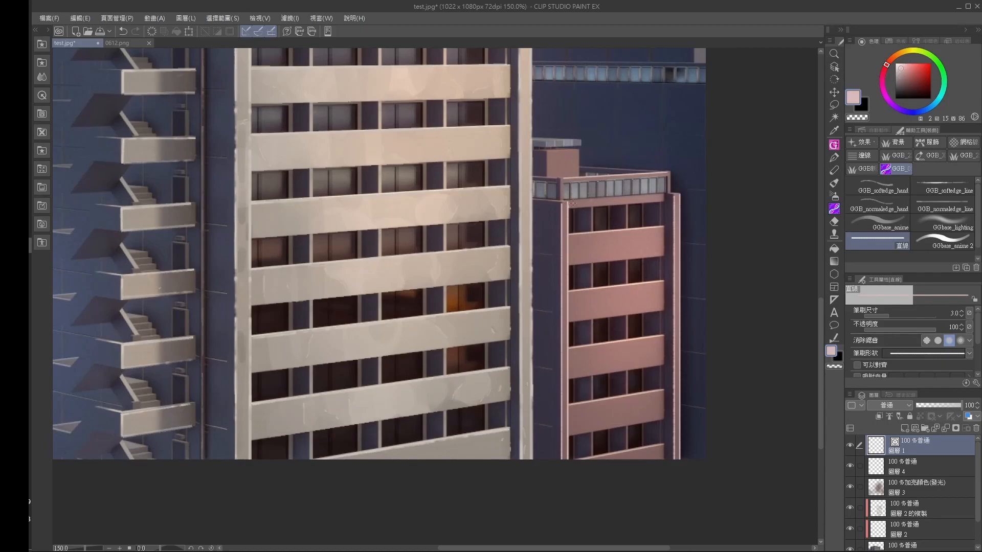
drag(569, 200, 662, 194)
key(ctrl+z)
drag(619, 229, 569, 235)
Soften the right pink building's straight highlights using the 墨 brush at size 70.5 with the transparent colour.
key(ctrl+space)
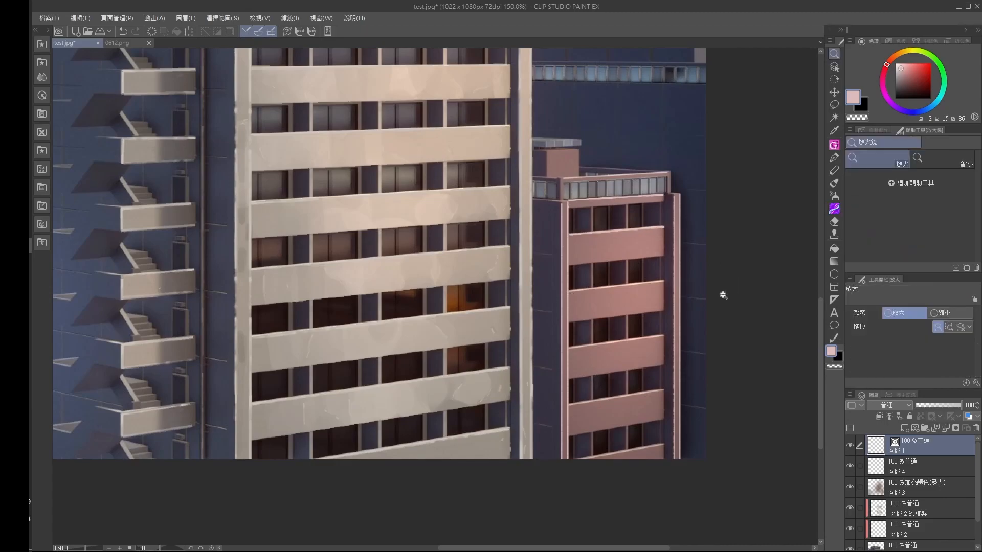
drag(723, 290, 713, 386)
drag(712, 342, 670, 358)
click(652, 290)
click(652, 290)
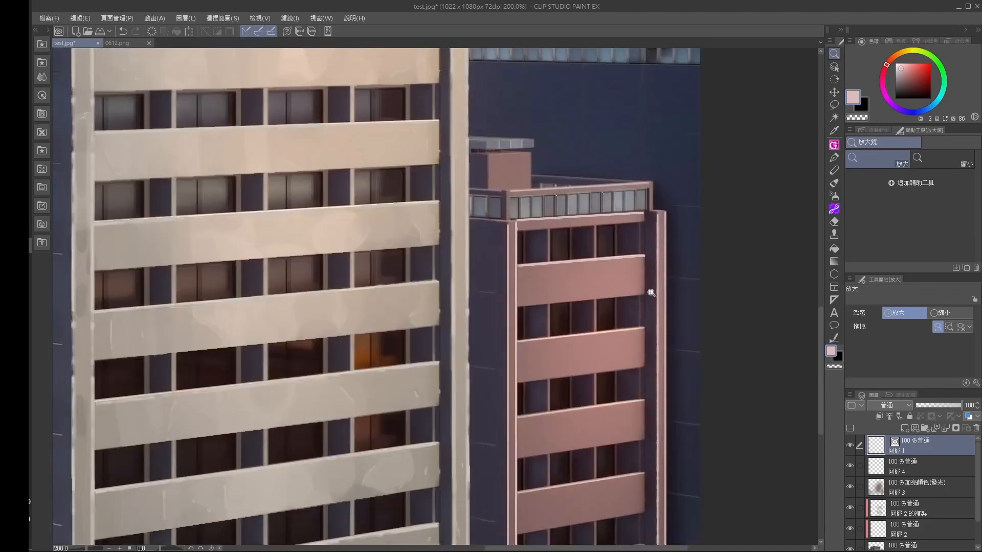
mouse_move(669, 256)
ctrl+alt+mouse_down()
mouse_move(595, 233)
mouse_move(518, 254)
ctrl+alt+mouse_up()
key(ctrl+z)
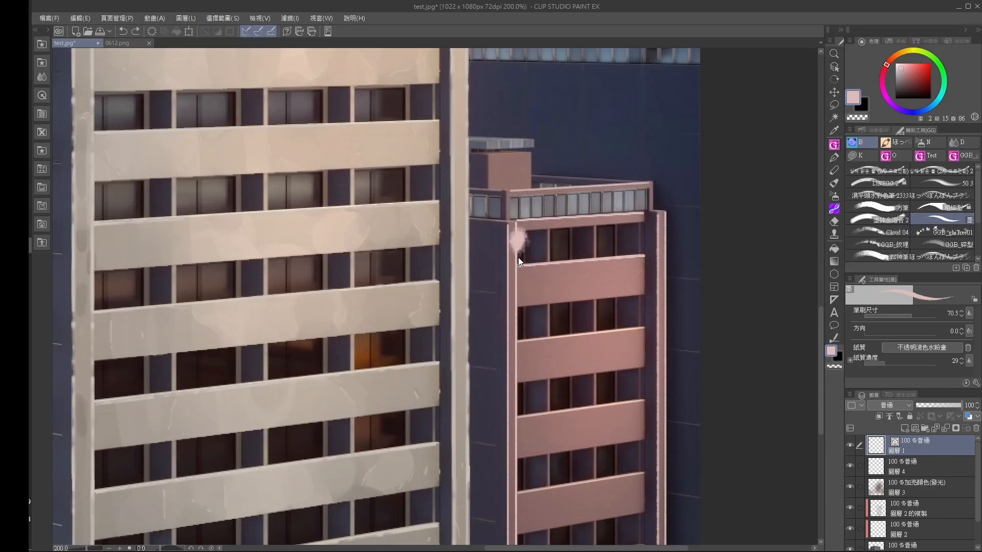
click(835, 366)
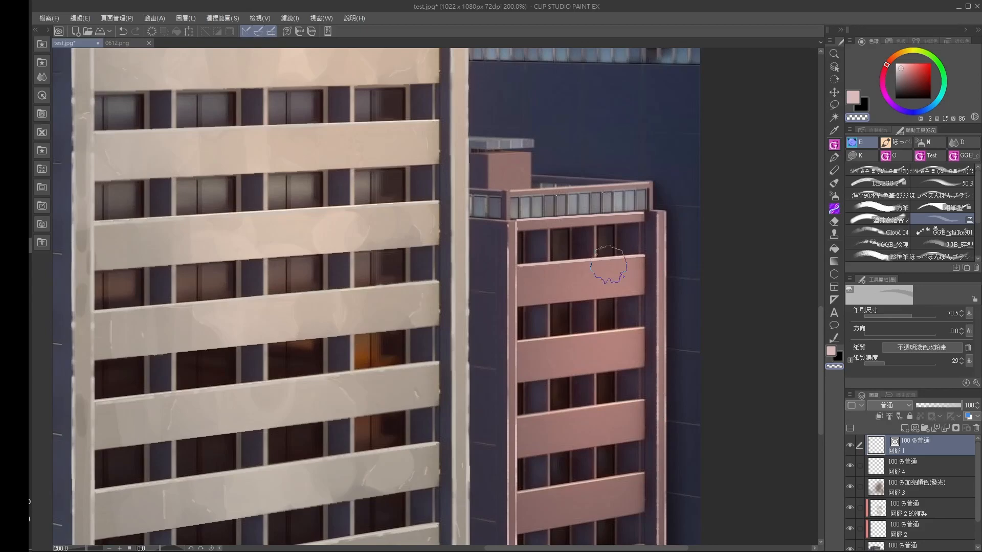
drag(604, 480, 610, 368)
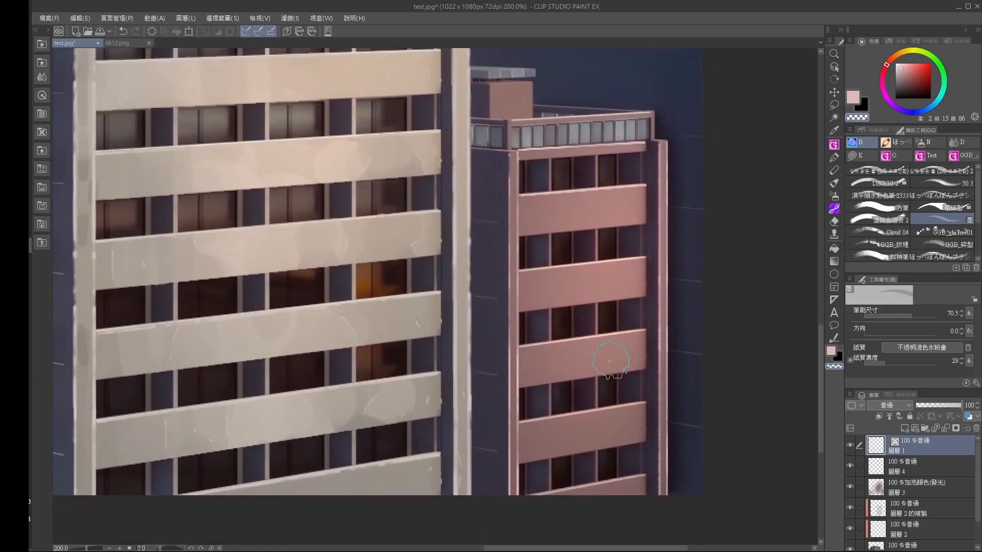
Draw light-pink highlights along the right pink building's balcony top edges using GGB_normaledge_line at 100 opacity.
click(834, 208)
click(945, 205)
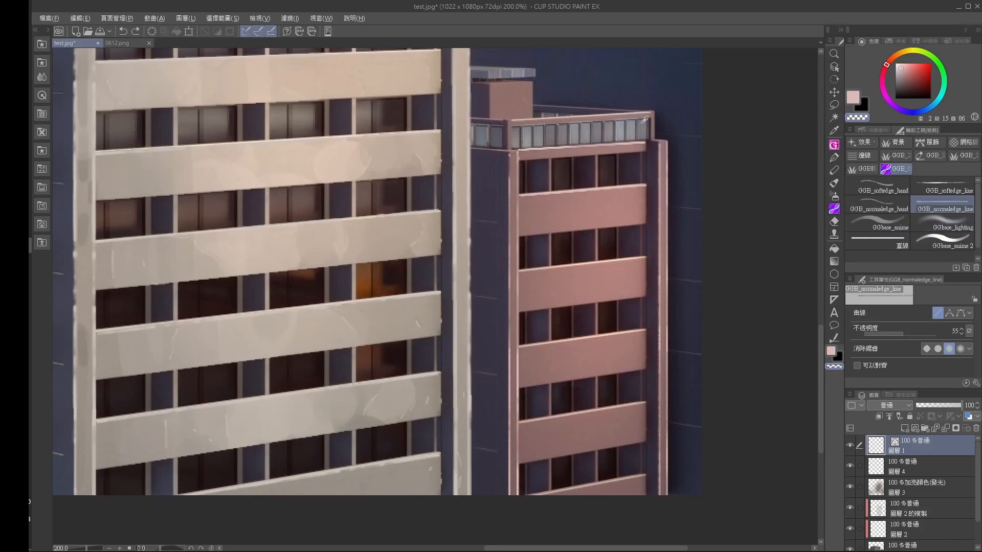
alt+click(640, 113)
alt+click(640, 261)
click(936, 333)
drag(518, 347, 646, 330)
key(ctrl+z)
click(899, 68)
alt+click(597, 336)
mouse_move(518, 347)
mouse_down()
mouse_move(647, 331)
mouse_move(613, 339)
mouse_up()
drag(537, 483, 646, 461)
drag(578, 245, 623, 321)
key(ctrl+z)
Add thin highlight lines to the window frames in the top row of the right pink building.
mouse_move(536, 147)
mouse_down()
mouse_move(536, 181)
mouse_move(578, 146)
mouse_move(578, 179)
mouse_up()
key(ctrl+z)
key(ctrl+z)
key(ctrl+z)
key(bracketleft)
drag(579, 145, 578, 180)
mouse_move(535, 147)
mouse_down()
mouse_move(578, 144)
mouse_move(536, 180)
mouse_up()
mouse_move(539, 149)
mouse_down()
mouse_move(538, 174)
mouse_move(581, 157)
mouse_up()
key(ctrl+z)
drag(535, 156, 517, 155)
Draw vertical highlights down both edges of the outer pillar on the left pink building.
key(ctrl+space)
key(ctrl+minus)
drag(557, 186, 836, 184)
ctrl+click(356, 278)
drag(356, 278, 393, 204)
drag(451, 170, 452, 445)
drag(444, 171, 446, 445)
Draw highlight lines along the upper edges of the left pink building's balconies.
drag(440, 229, 377, 234)
key(ctrl+z)
drag(439, 279, 377, 286)
drag(439, 332, 376, 339)
drag(439, 382, 366, 391)
drag(439, 433, 377, 441)
key(ctrl+space)
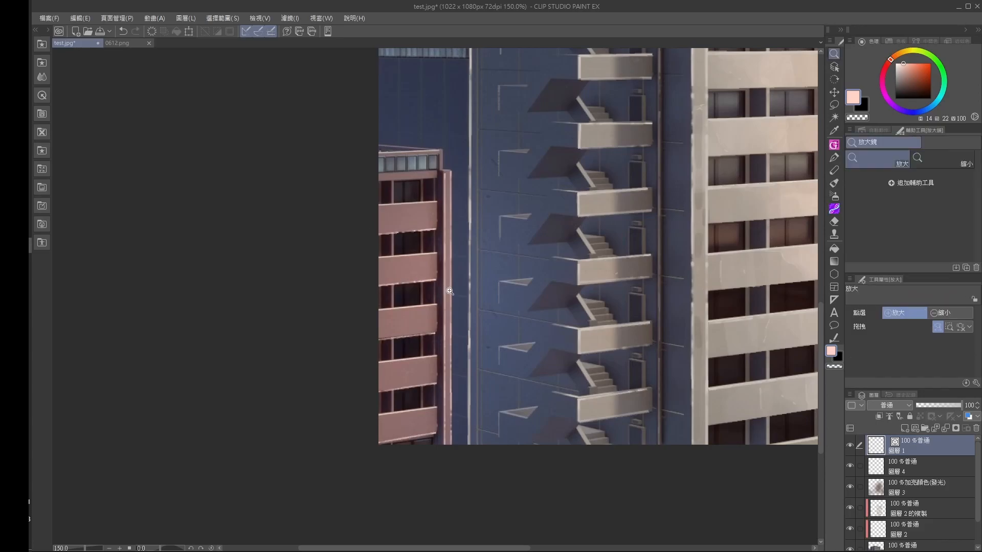
Draw highlight lines along the rooftop edges of the distant building right of the main tower, using colours sampled from it.
ctrl+click(440, 287)
key(ctrl+minus)
drag(716, 215, 177, 366)
alt+click(532, 170)
drag(516, 170, 592, 172)
alt+click(532, 165)
alt+click(576, 164)
alt+click(666, 161)
key(ctrl+z)
mouse_move(512, 162)
mouse_down()
mouse_move(685, 160)
mouse_move(673, 190)
mouse_up()
alt+click(592, 84)
key(ctrl+z)
alt+click(676, 165)
alt+click(503, 168)
Draw light-beige highlights along the edges of the distant buildings left of the main tower.
mouse_move(546, 300)
ctrl+mouse_down()
mouse_move(464, 401)
mouse_move(680, 399)
ctrl+mouse_up()
ctrl+drag(530, 262, 714, 151)
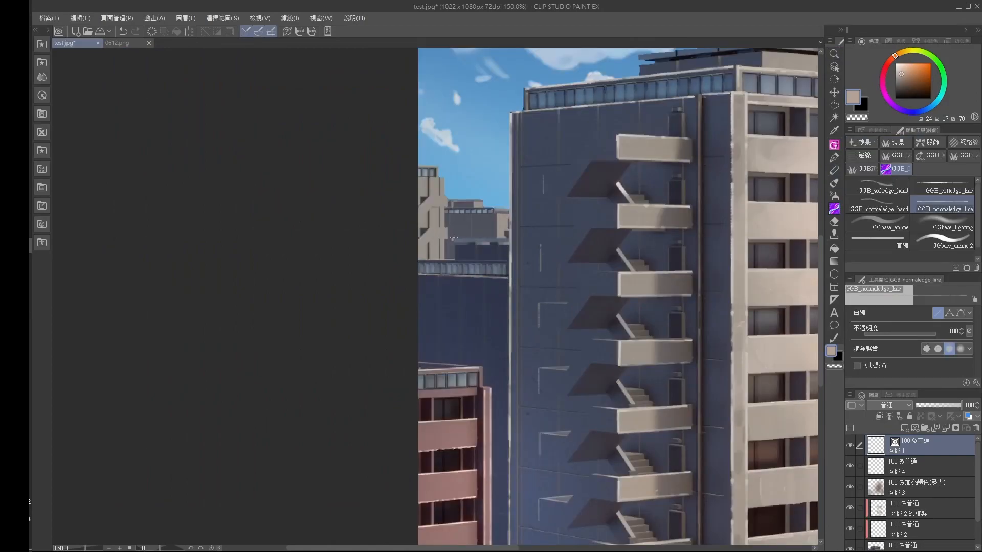
alt+click(435, 164)
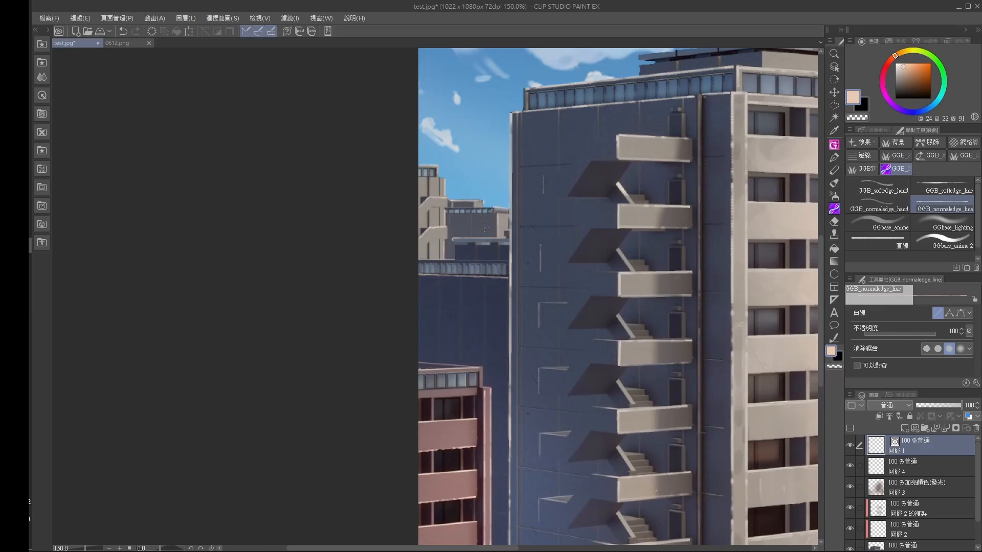
ctrl+drag(556, 167, 564, 189)
drag(711, 317, 508, 372)
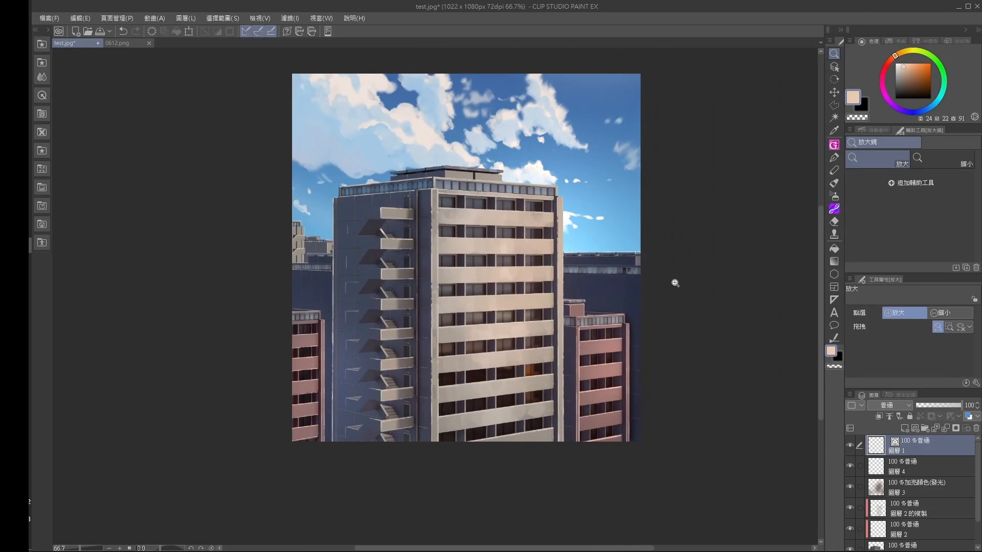
Auto-select the right pink building's balcony faces on layer test, and make layer 圖層 2 的複製 active.
click(632, 364)
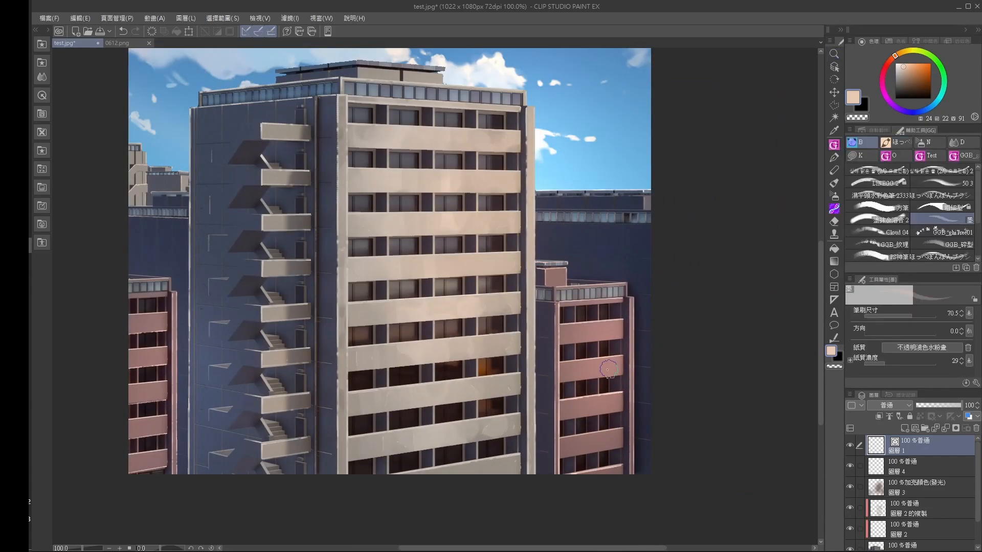
ctrl+shift+click(610, 373)
click(852, 508)
click(851, 508)
click(851, 509)
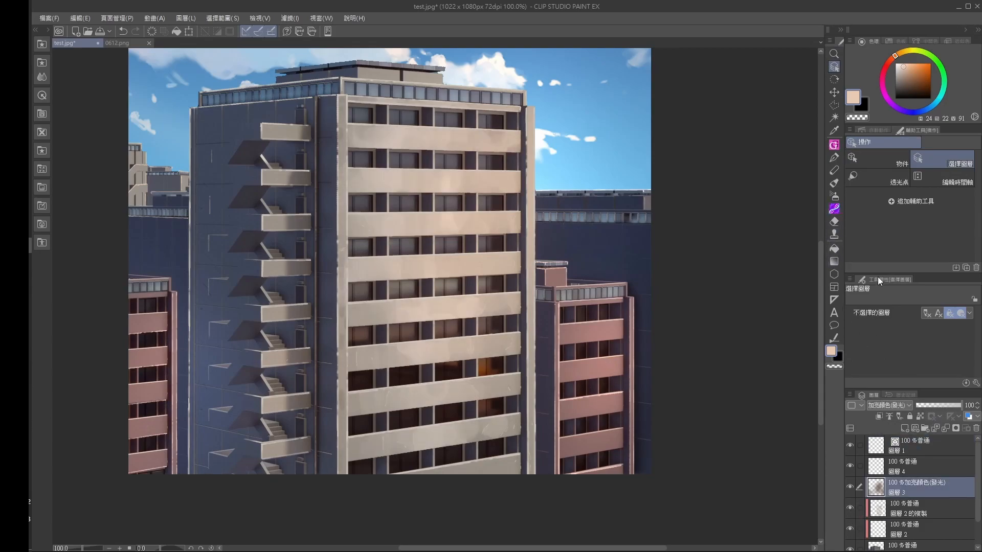
click(834, 117)
click(908, 548)
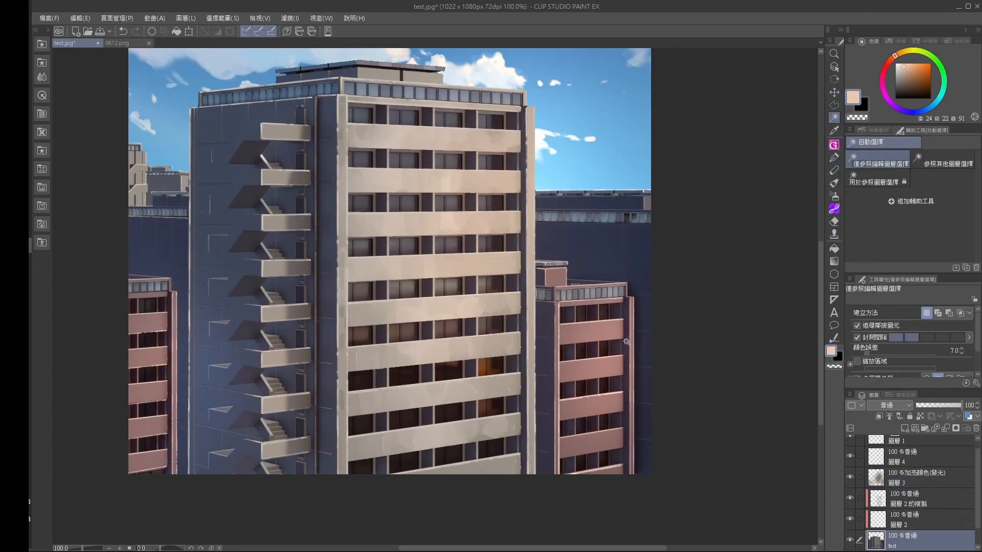
click(605, 333)
click(905, 498)
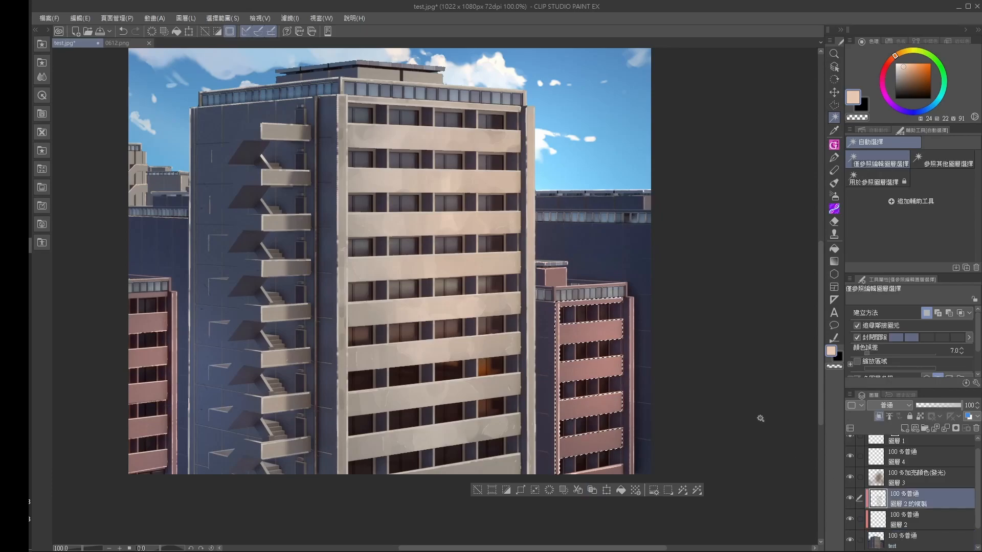
Set the GGbase_anime brush to size 60.8 and opacity 32, with a dark colour sampled from between the right pink building's balconies.
key(slash)
click(693, 336)
click(834, 209)
click(894, 223)
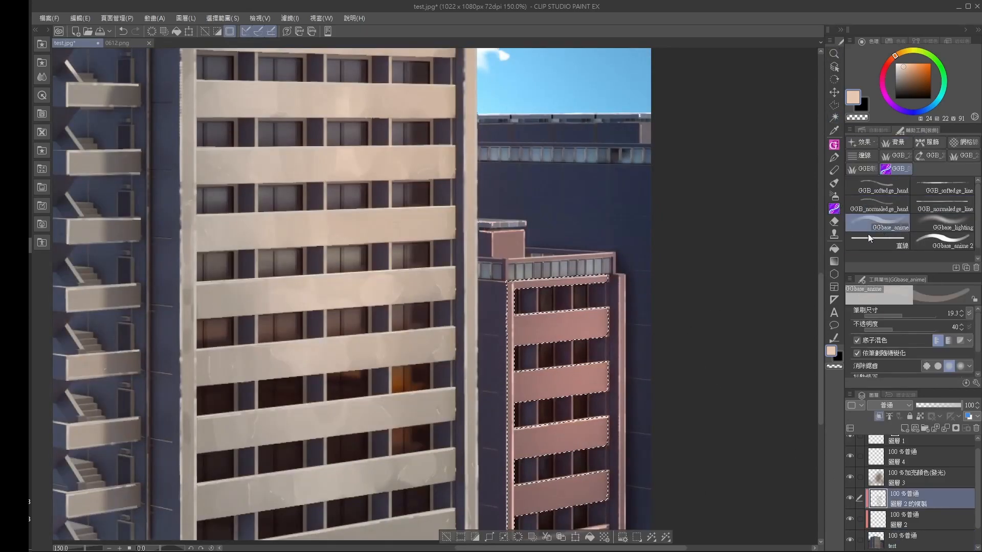
ctrl+alt+drag(594, 326, 599, 326)
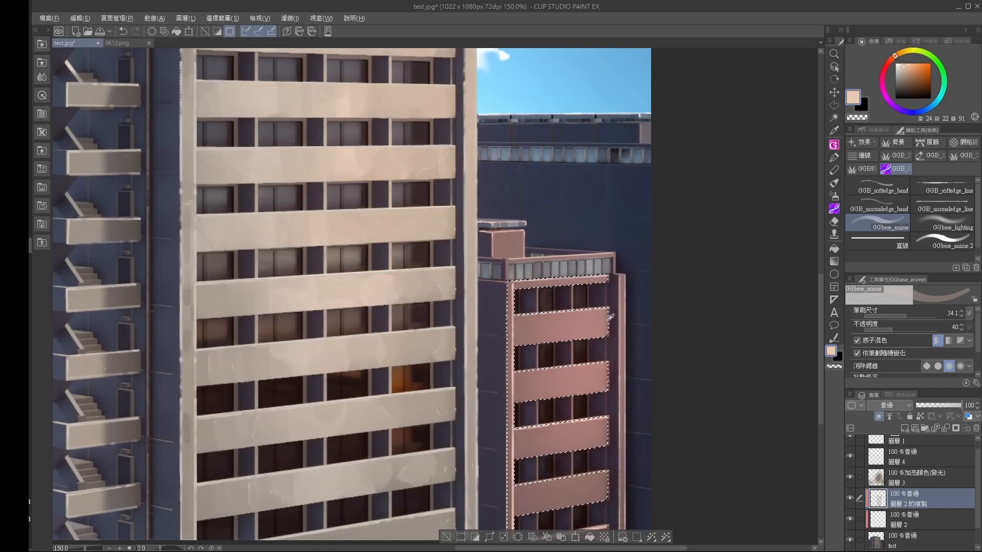
alt+click(550, 368)
ctrl+alt+drag(563, 331, 574, 331)
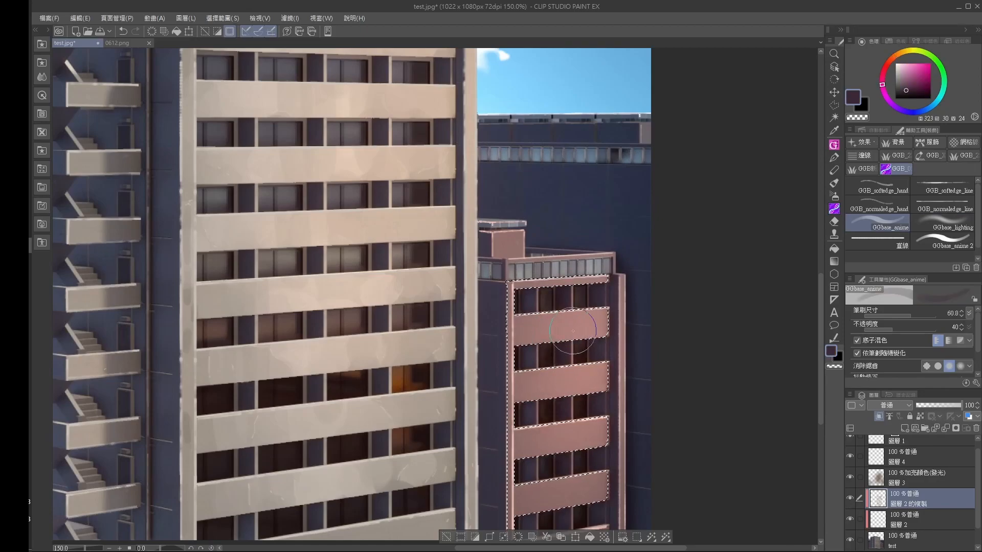
click(888, 327)
Paint subtle darker tone patches over the selected balcony faces of the right pink building, using sampled and darkened pinks.
mouse_move(529, 323)
mouse_down()
mouse_move(569, 332)
mouse_move(543, 328)
mouse_up()
alt+click(558, 326)
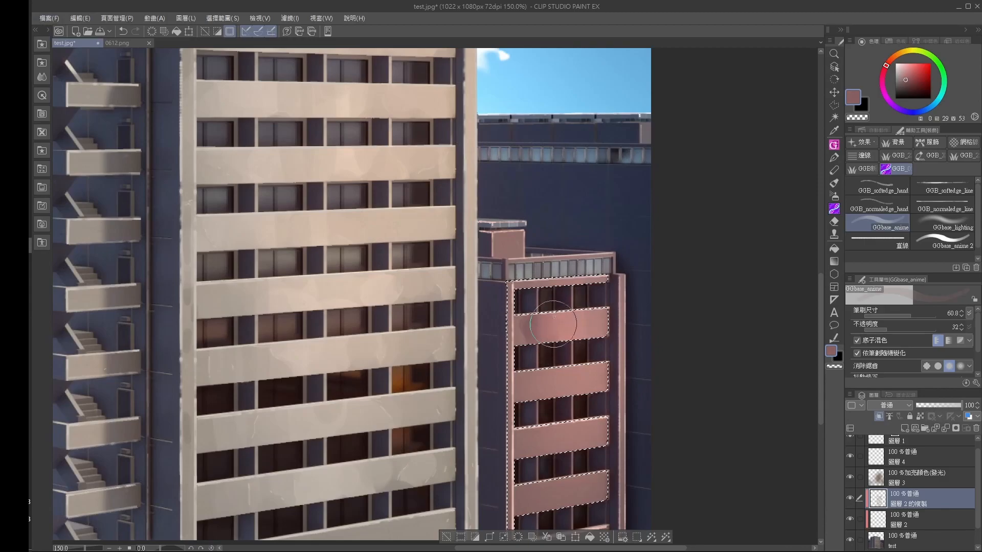
alt+click(536, 322)
mouse_move(535, 323)
mouse_down()
mouse_move(573, 333)
mouse_move(552, 330)
mouse_up()
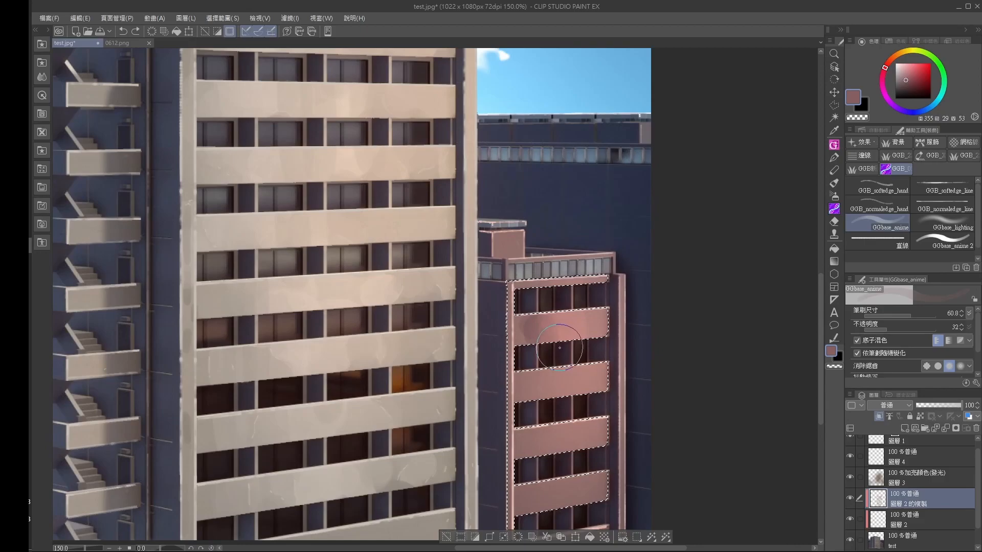
click(904, 87)
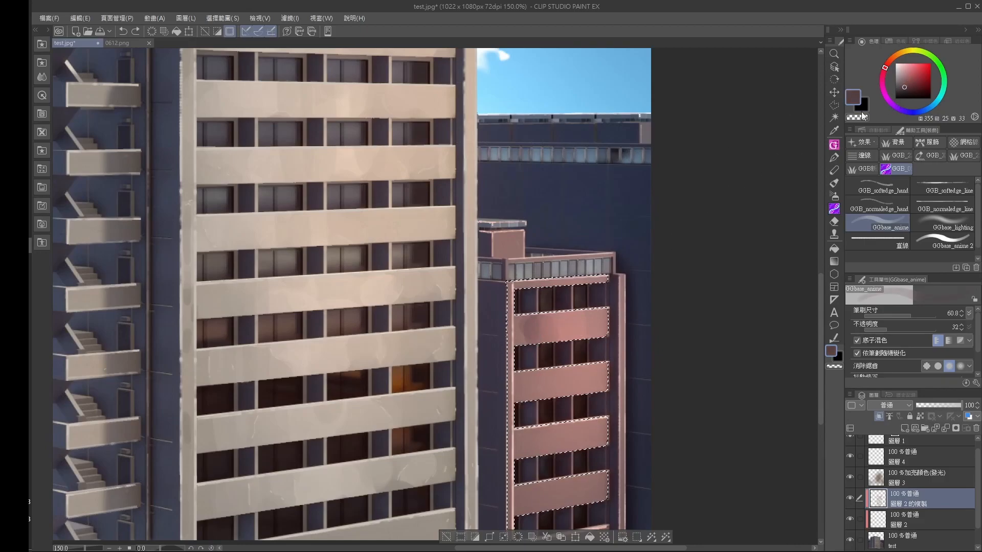
mouse_move(559, 309)
mouse_down()
mouse_move(566, 349)
mouse_move(549, 357)
mouse_move(541, 387)
mouse_move(561, 437)
mouse_move(551, 463)
mouse_up()
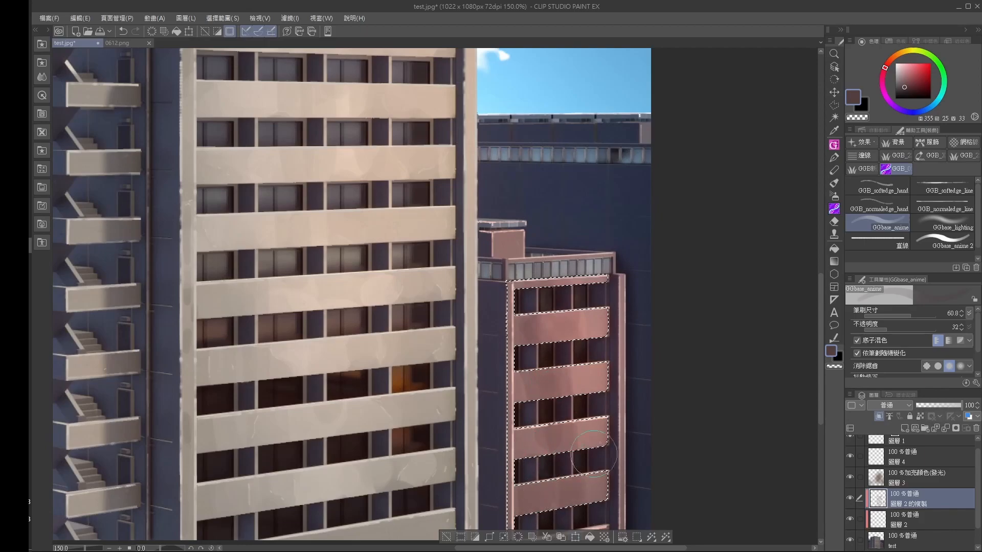
Brush lighter sampled pinks over the right pink building's balcony faces and undo the last stroke.
alt+click(584, 439)
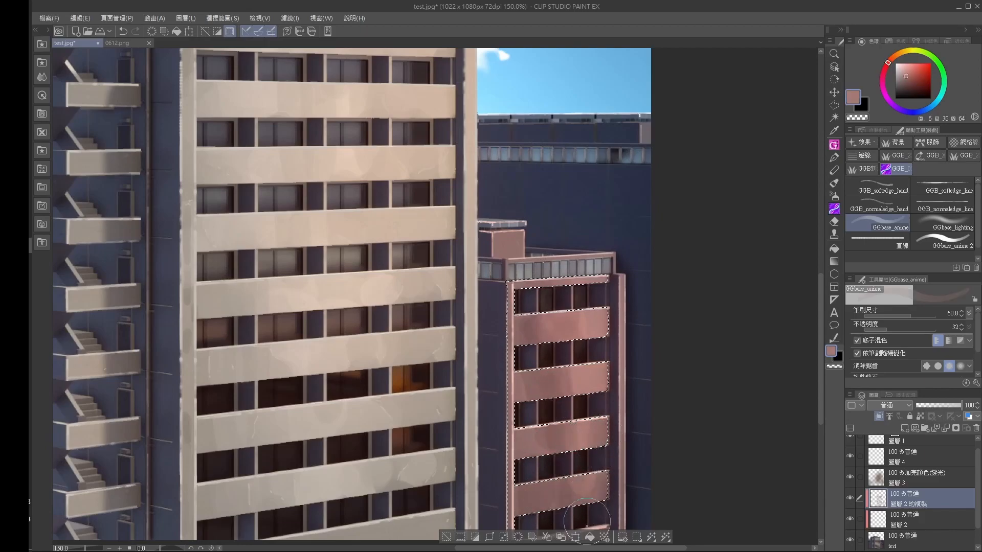
alt+click(597, 444)
mouse_move(597, 402)
mouse_down()
mouse_move(602, 311)
mouse_move(592, 355)
mouse_move(583, 345)
mouse_move(566, 356)
mouse_up()
alt+click(587, 323)
drag(587, 323, 593, 332)
key(ctrl+z)
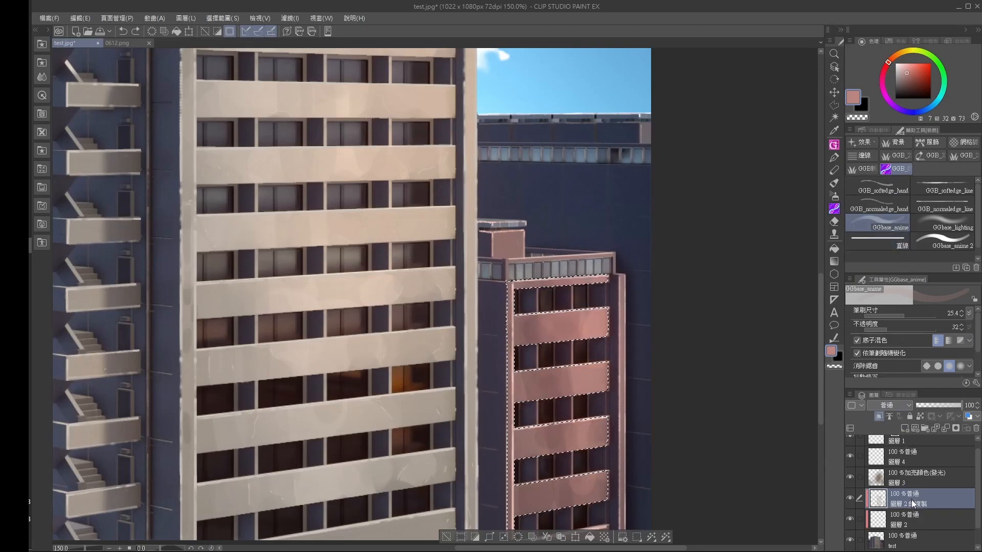
Hide glow layer 圖層 3 and paint tone variations on the right pink building's uppermost full balcony with pinks sampled from it.
click(850, 478)
alt+click(586, 316)
mouse_move(585, 316)
mouse_down()
mouse_move(571, 339)
mouse_move(524, 323)
mouse_move(526, 331)
mouse_up()
key(alt)
key(])
alt+click(557, 323)
alt+click(536, 329)
alt+click(546, 328)
Paint tone variations on the right pink building's lower balconies with pinks sampled from each face, at brush size 30.9.
alt+click(529, 391)
mouse_move(526, 389)
mouse_down()
mouse_move(576, 378)
mouse_move(565, 391)
mouse_up()
alt+click(535, 442)
alt+click(553, 439)
alt+click(569, 437)
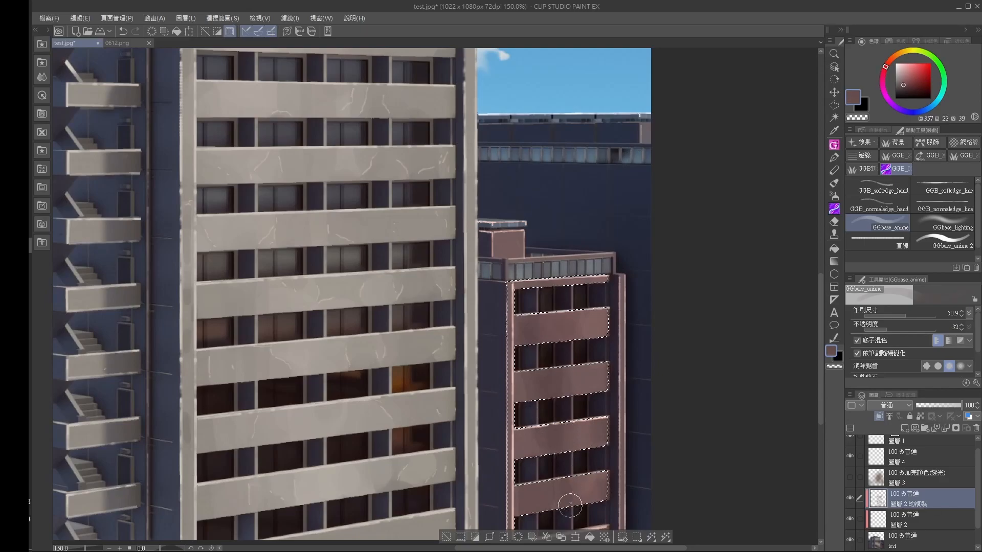
alt+click(586, 485)
alt+click(560, 492)
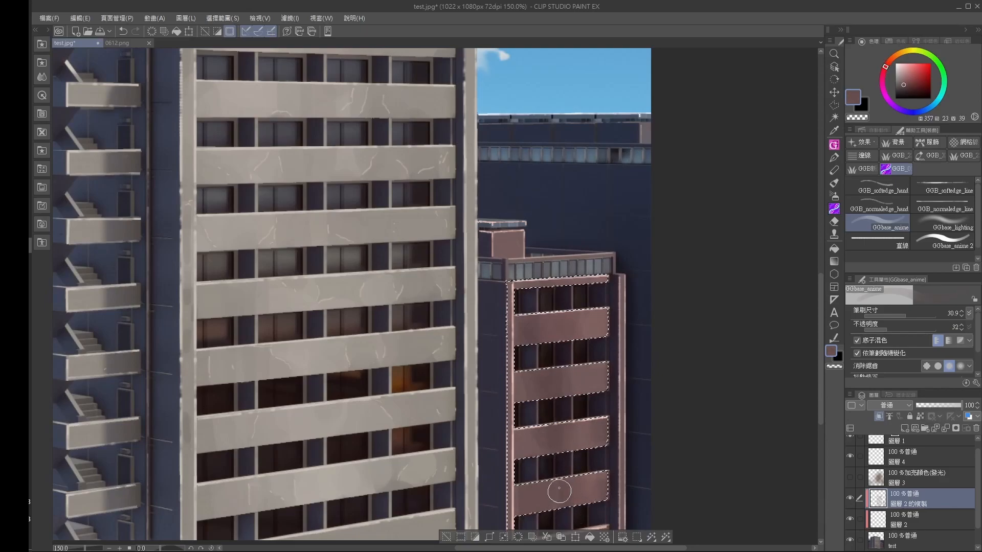
Touch up the balcony tones with resampled pinks, show glow layer 圖層 3 again and clear the selection.
alt+click(600, 479)
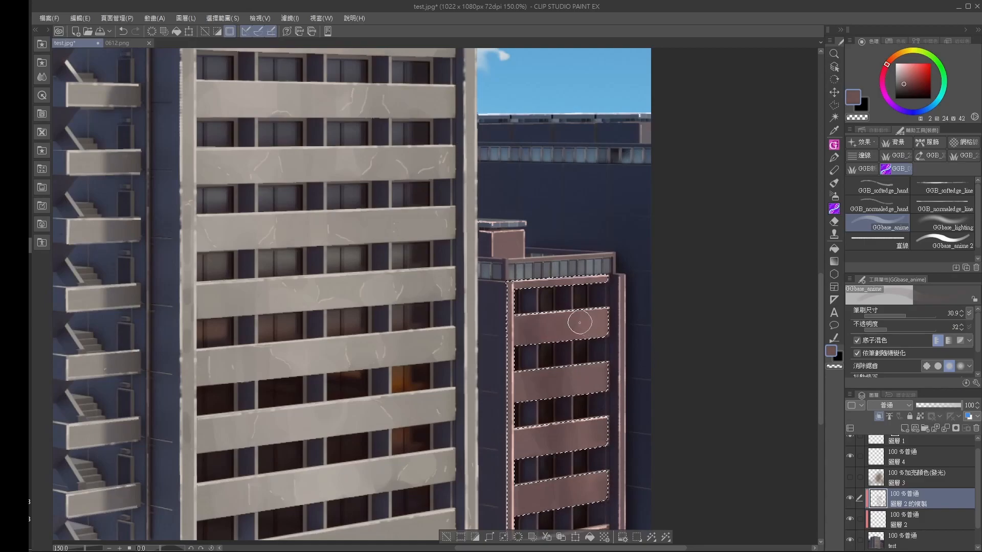
alt+click(536, 328)
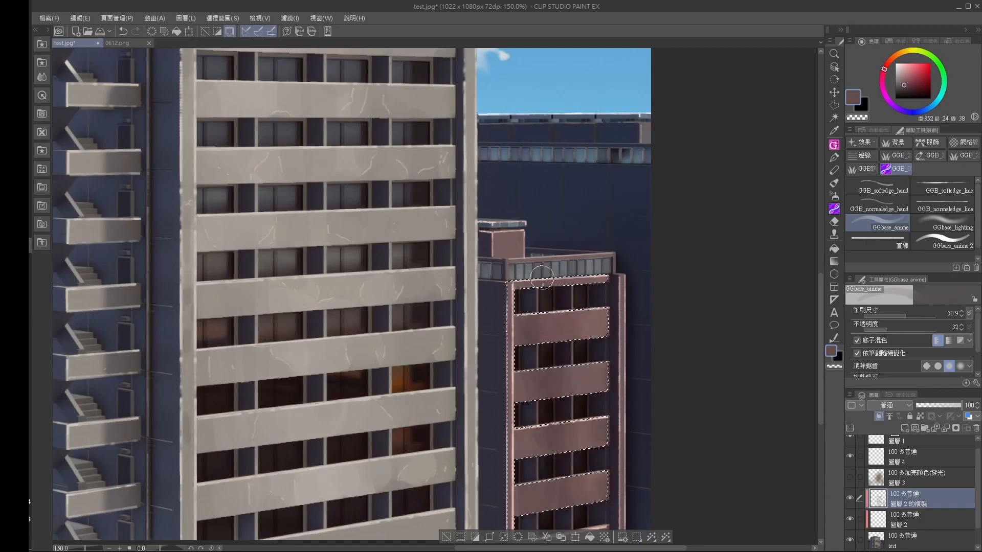
key([)
click(849, 476)
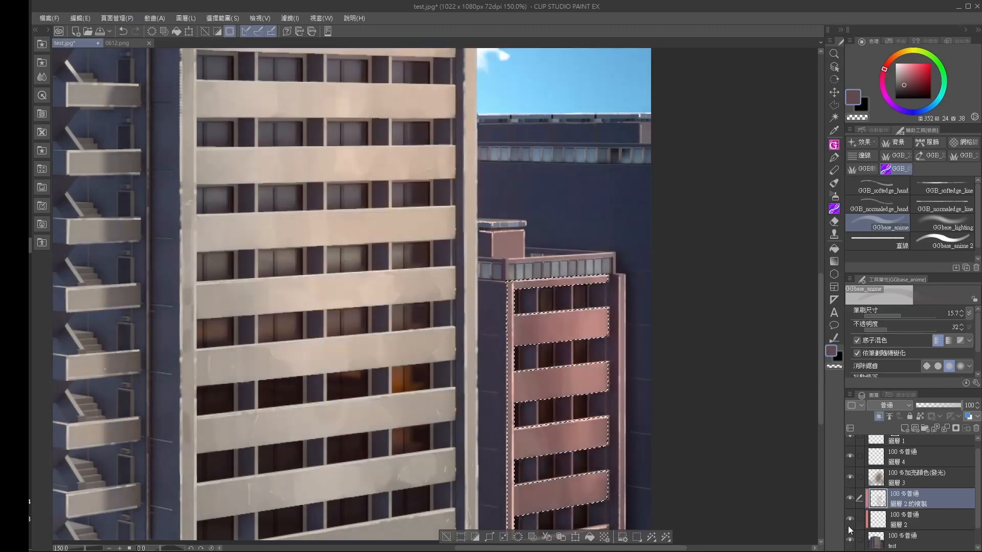
key(ctrl+d)
Soften the painted tones on the right pink building's balconies using the soft airbrush (柔軟) with transparent colour at size 101.6.
alt+click(638, 366)
alt+click(639, 367)
alt+click(670, 395)
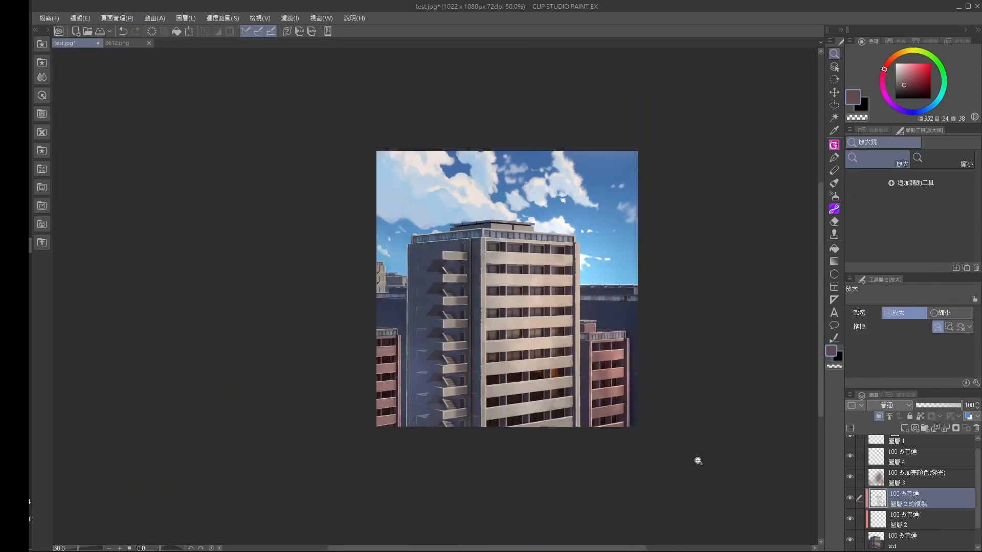
click(693, 406)
click(838, 197)
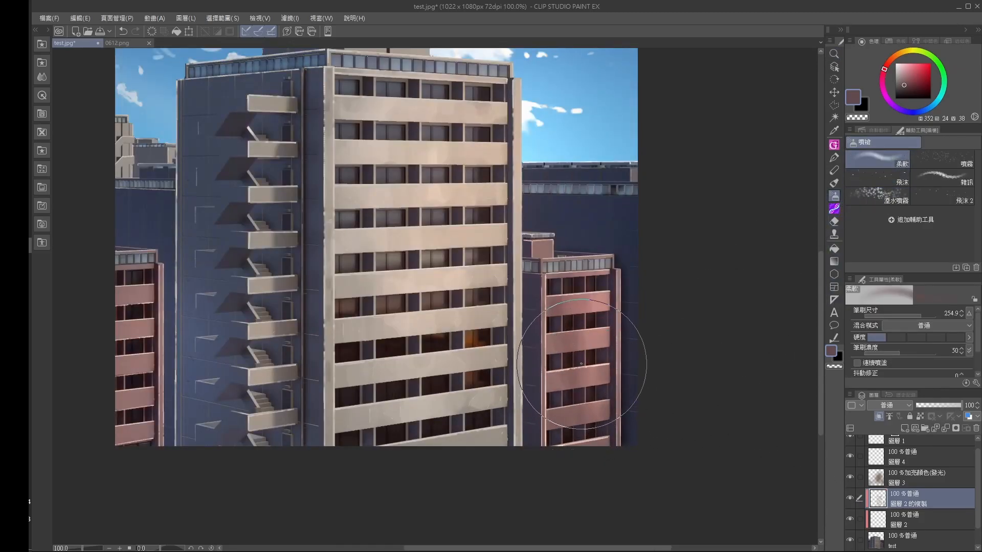
click(834, 366)
mouse_move(583, 334)
mouse_down()
mouse_move(571, 371)
mouse_move(581, 344)
mouse_move(547, 337)
mouse_up()
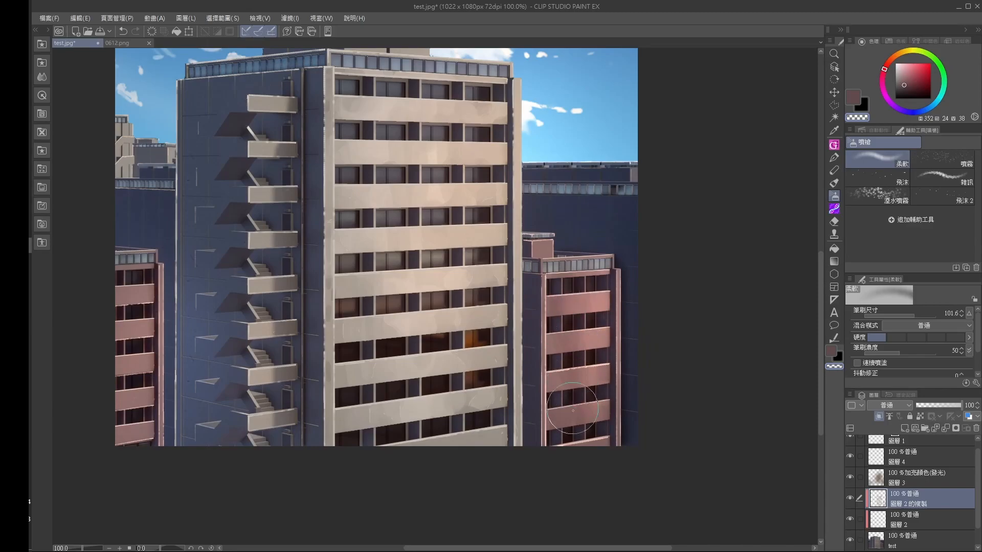
drag(466, 433, 595, 468)
key(slash)
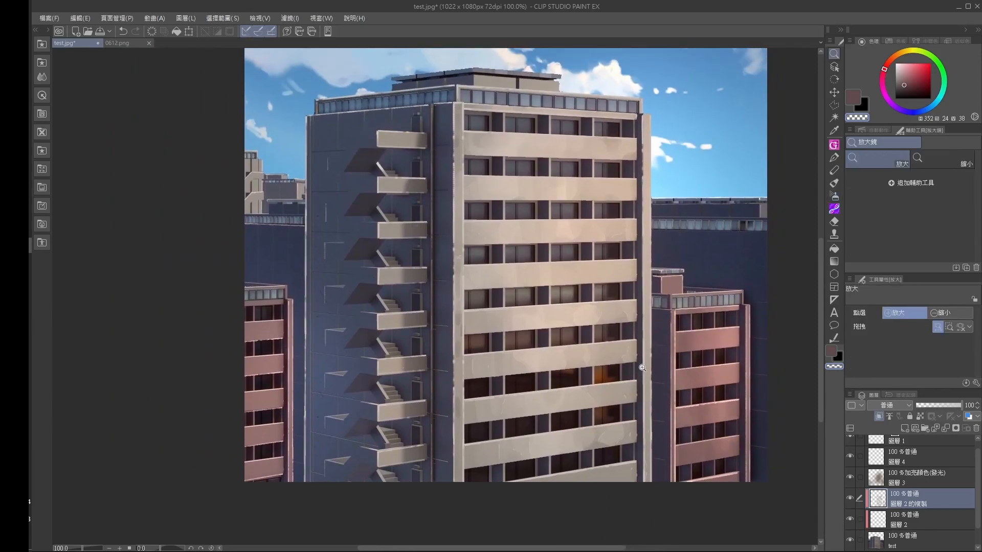
alt+click(642, 365)
drag(672, 371, 607, 440)
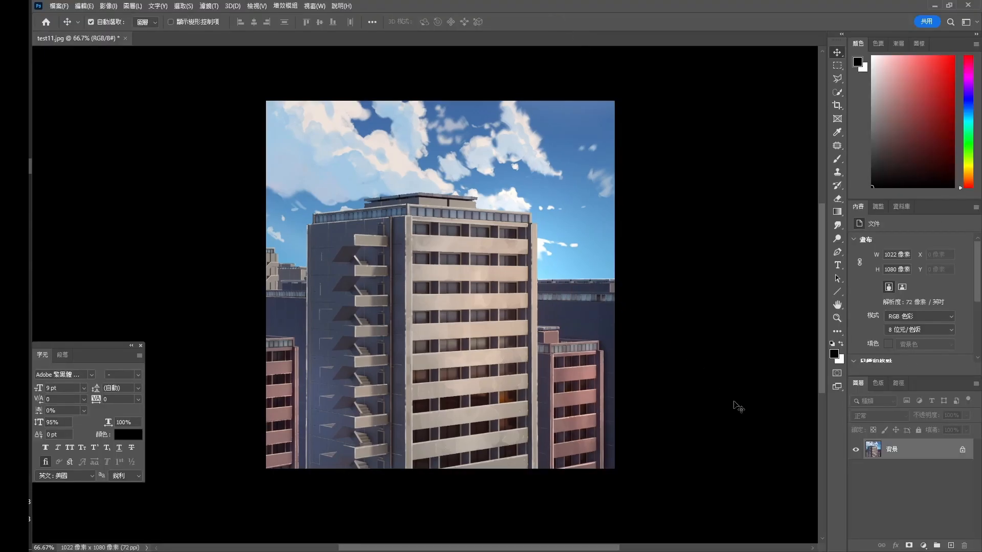
In Photoshop, apply a lens flare (反光效果) at the main tower's upper-right corner with 116% brightness and the 50-300 mm zoom lens.
click(209, 6)
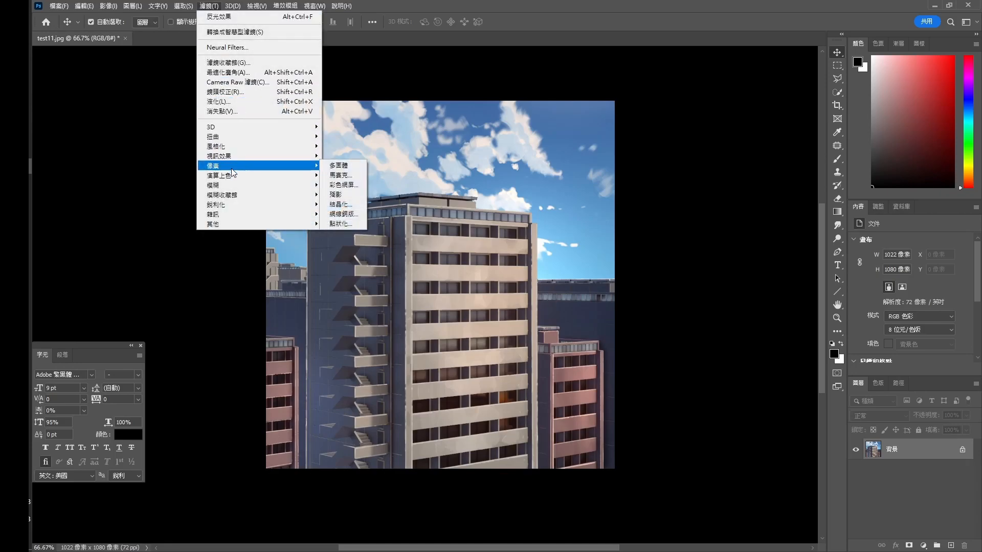
mouse_move(235, 176)
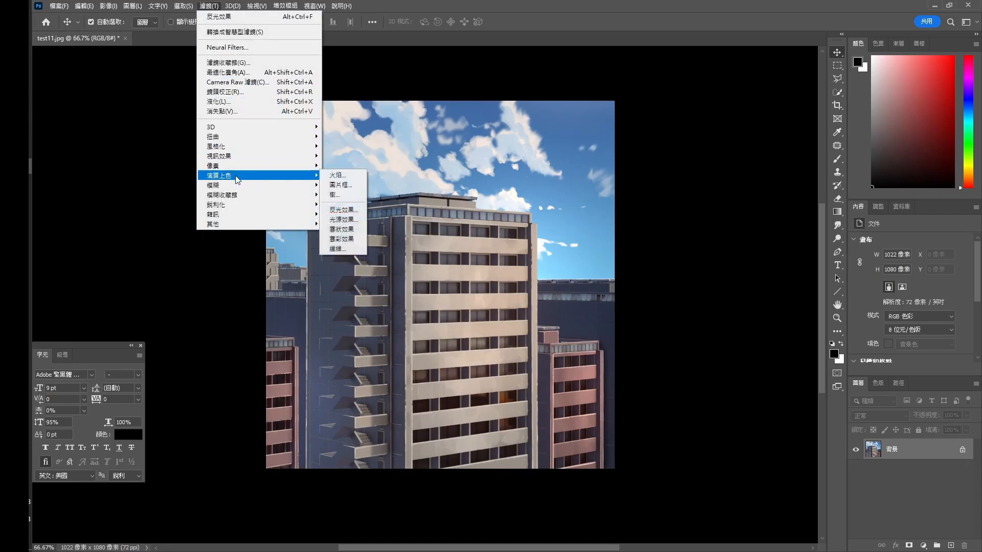
click(356, 211)
drag(500, 166, 493, 166)
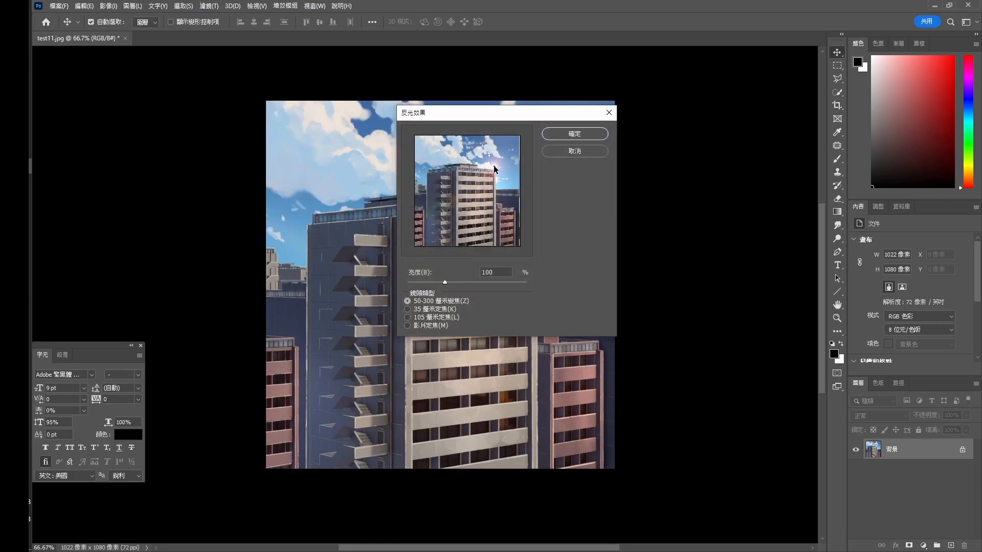
drag(444, 282, 454, 285)
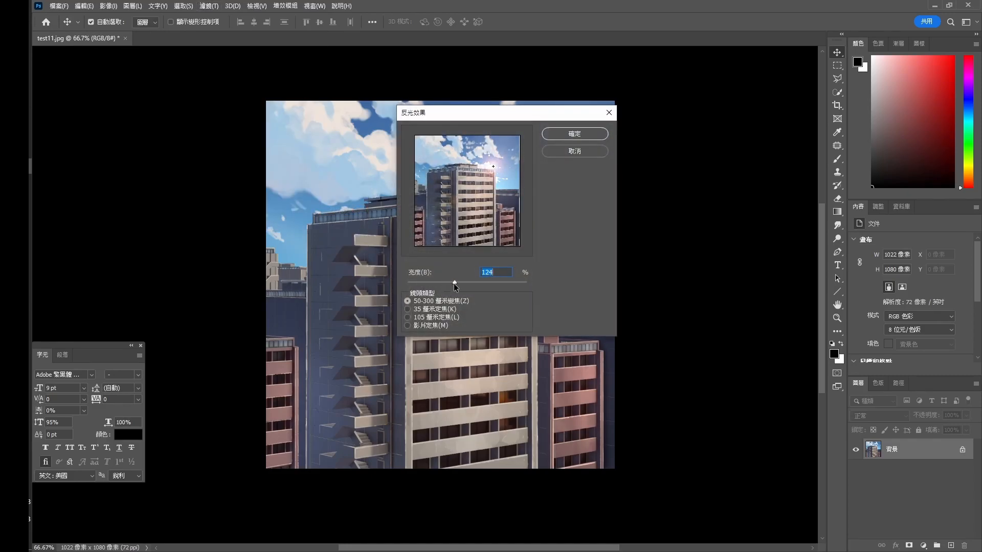
drag(495, 168, 491, 169)
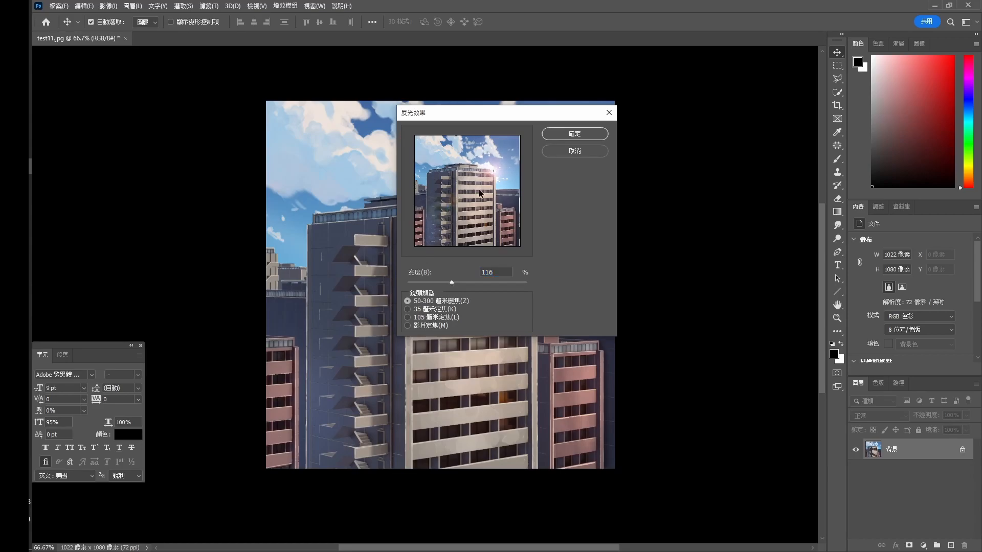
click(583, 135)
Select the 背景 layer of ytfor.jpg.
key(z)
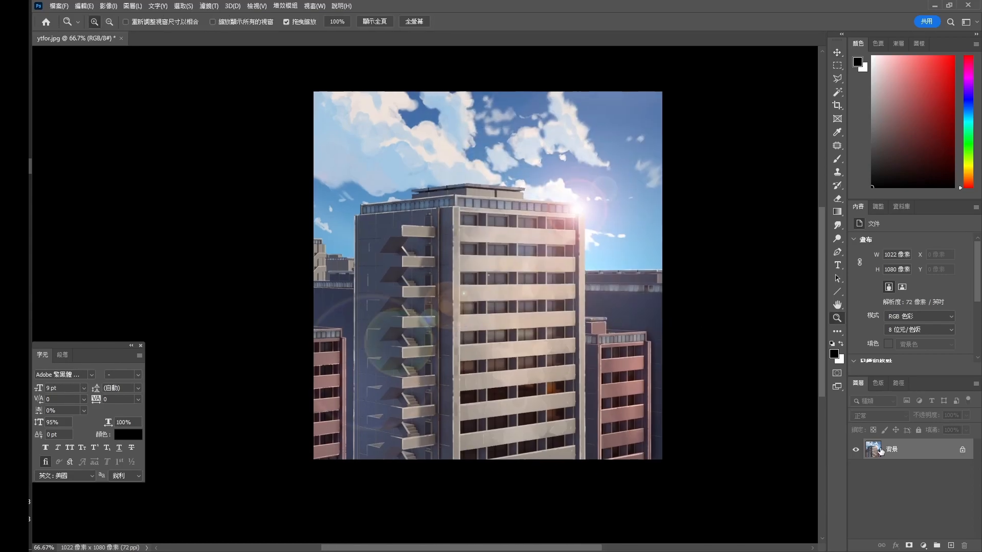
click(882, 449)
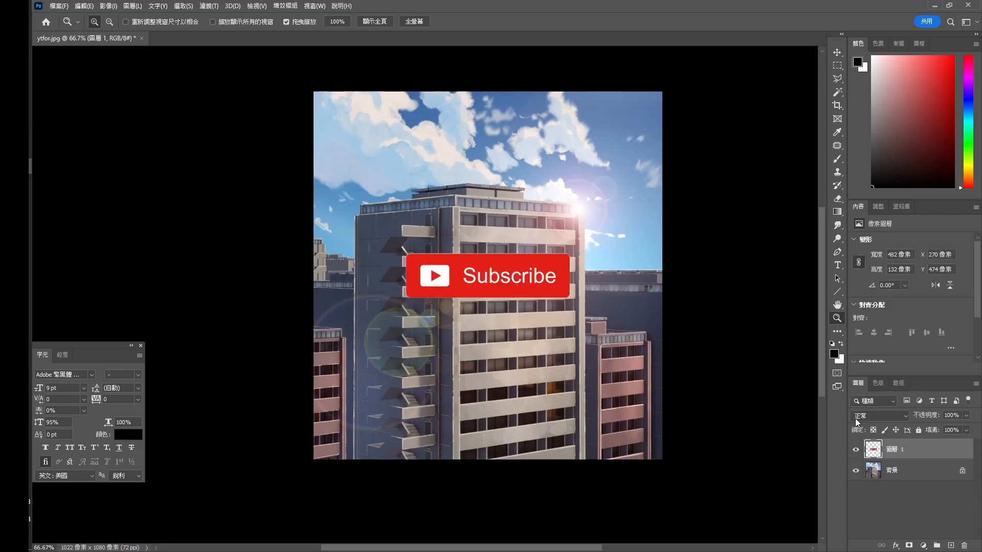